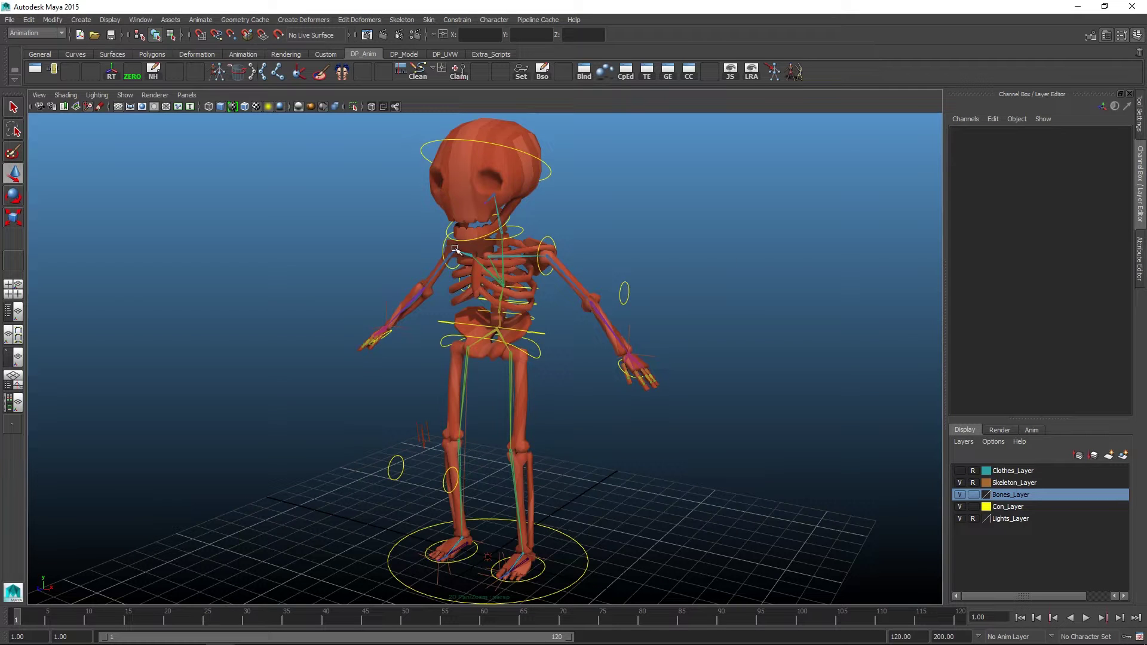
# - Try moving the skeleton's root control, then undo the move
pyautogui.keyDown('alt'); pyautogui.moveTo(681, 256); pyautogui.dragTo(653, 271); pyautogui.keyUp('alt')
pyautogui.keyDown('alt'); pyautogui.moveTo(406, 306); pyautogui.dragTo(545, 322, button='right'); pyautogui.keyUp('alt')
pyautogui.keyDown('alt'); pyautogui.moveTo(544, 322); pyautogui.dragTo(530, 315, button='middle'); pyautogui.keyUp('alt')
pyautogui.click(541, 325)
pyautogui.keyDown('alt'); pyautogui.moveTo(487, 303); pyautogui.dragTo(502, 312); pyautogui.keyUp('alt')
pyautogui.moveTo(470, 280); pyautogui.dragTo(476, 295, button='middle')
pyautogui.moveTo(476, 295)
pyautogui.mouseDown()
pyautogui.moveTo(486, 284)
pyautogui.moveTo(475, 288)
pyautogui.mouseUp()
pyautogui.hotkey('ctrl', 'z')
# - Select the left hand control and examine the hand and finger joints up close
pyautogui.keyDown('alt'); pyautogui.moveTo(565, 327); pyautogui.dragTo(525, 319); pyautogui.keyUp('alt')
pyautogui.keyDown('alt'); pyautogui.moveTo(366, 312); pyautogui.dragTo(546, 302, button='right'); pyautogui.keyUp('alt')
pyautogui.keyDown('alt'); pyautogui.moveTo(545, 302); pyautogui.dragTo(507, 360, button='middle'); pyautogui.keyUp('alt')
pyautogui.keyDown('alt'); pyautogui.moveTo(564, 353); pyautogui.dragTo(521, 371, button='right'); pyautogui.keyUp('alt')
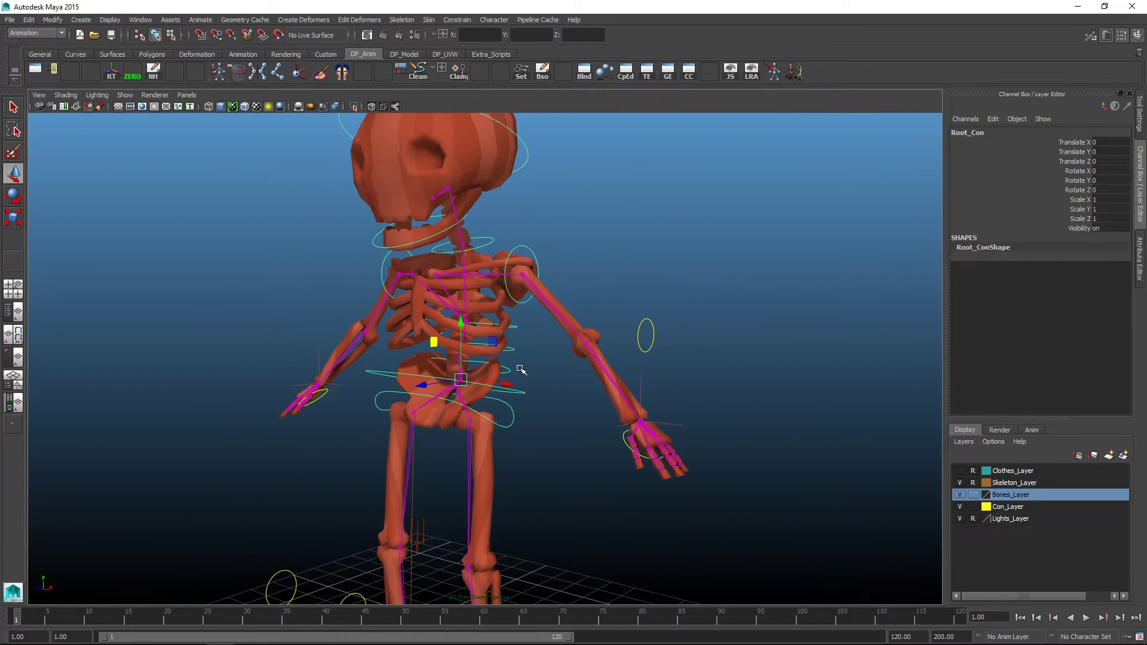
pyautogui.keyDown('alt'); pyautogui.moveTo(566, 292); pyautogui.dragTo(571, 397, button='right'); pyautogui.keyUp('alt')
pyautogui.keyDown('alt'); pyautogui.moveTo(571, 397); pyautogui.dragTo(502, 312, button='middle'); pyautogui.keyUp('alt')
pyautogui.keyDown('alt'); pyautogui.moveTo(502, 312); pyautogui.dragTo(542, 358, button='right'); pyautogui.keyUp('alt')
pyautogui.keyDown('alt'); pyautogui.moveTo(558, 352); pyautogui.dragTo(540, 339, button='middle'); pyautogui.keyUp('alt')
pyautogui.keyDown('alt'); pyautogui.moveTo(540, 338); pyautogui.dragTo(442, 350); pyautogui.keyUp('alt')
pyautogui.keyDown('alt'); pyautogui.moveTo(443, 350); pyautogui.dragTo(526, 377, button='right'); pyautogui.keyUp('alt')
pyautogui.keyDown('alt'); pyautogui.moveTo(526, 377); pyautogui.dragTo(471, 374, button='middle'); pyautogui.keyUp('alt')
pyautogui.click(495, 326)
pyautogui.keyDown('alt'); pyautogui.moveTo(501, 328); pyautogui.dragTo(576, 366, button='right'); pyautogui.keyUp('alt')
pyautogui.keyDown('alt'); pyautogui.moveTo(576, 366); pyautogui.dragTo(528, 366); pyautogui.keyUp('alt')
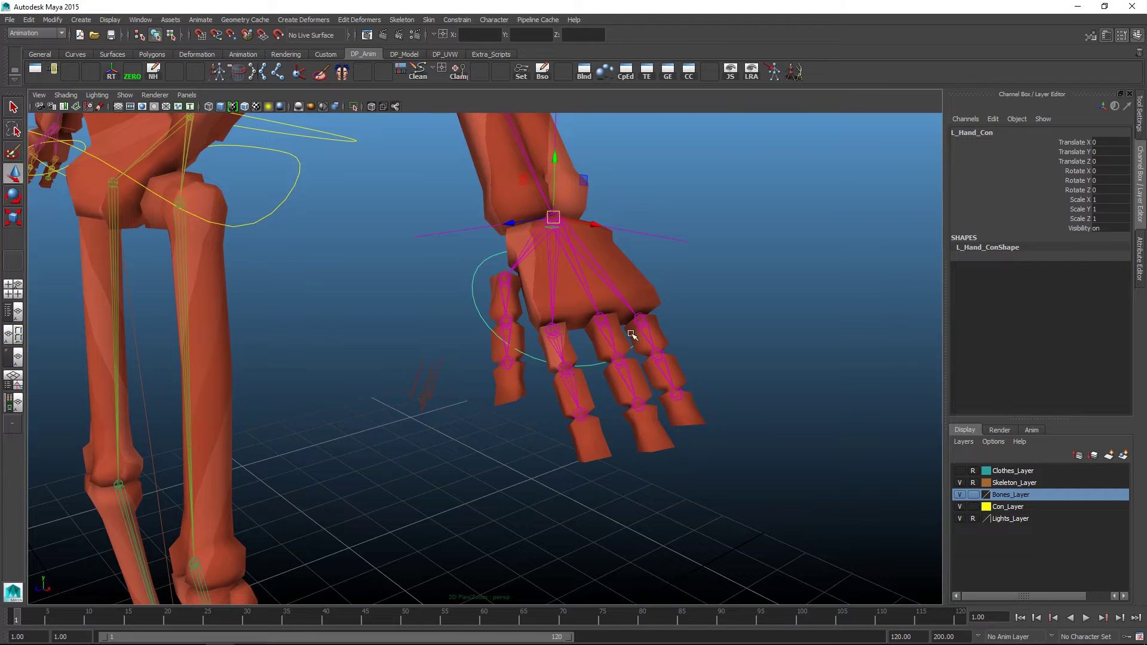
pyautogui.keyDown('alt'); pyautogui.moveTo(641, 363); pyautogui.dragTo(573, 340); pyautogui.keyUp('alt')
# - Try rotating the left hand control at the wrist, switch back to the Move tool and clear the selection
pyautogui.press('e')
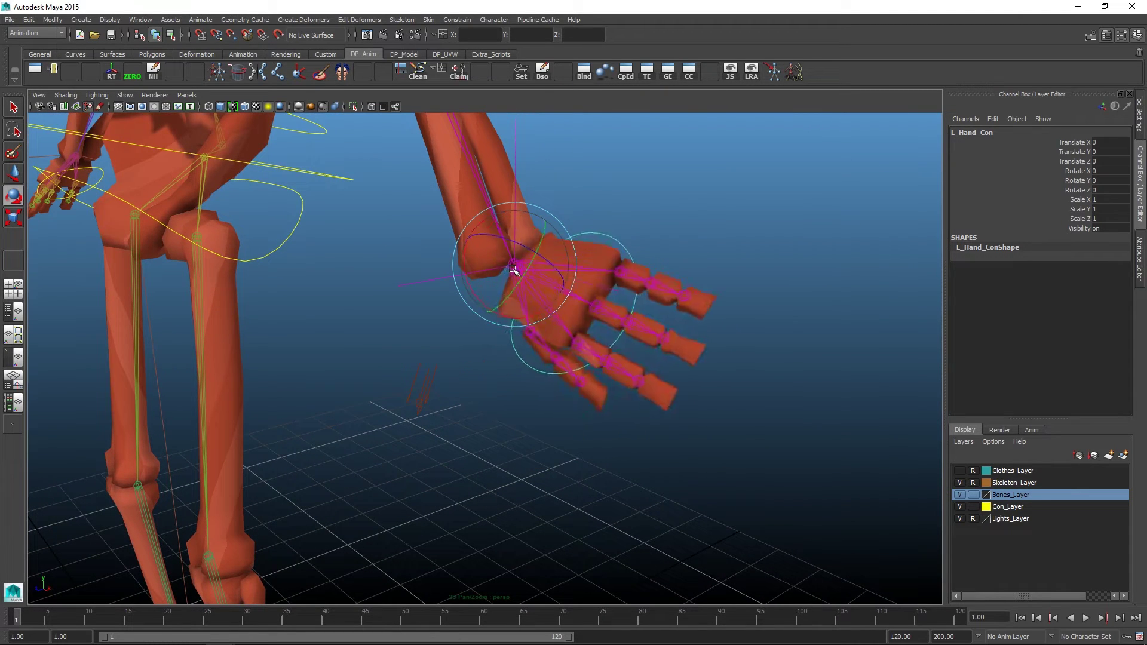
pyautogui.press('w')
pyautogui.moveTo(515, 267)
pyautogui.mouseDown()
pyautogui.moveTo(530, 256)
pyautogui.moveTo(518, 253)
pyautogui.mouseUp()
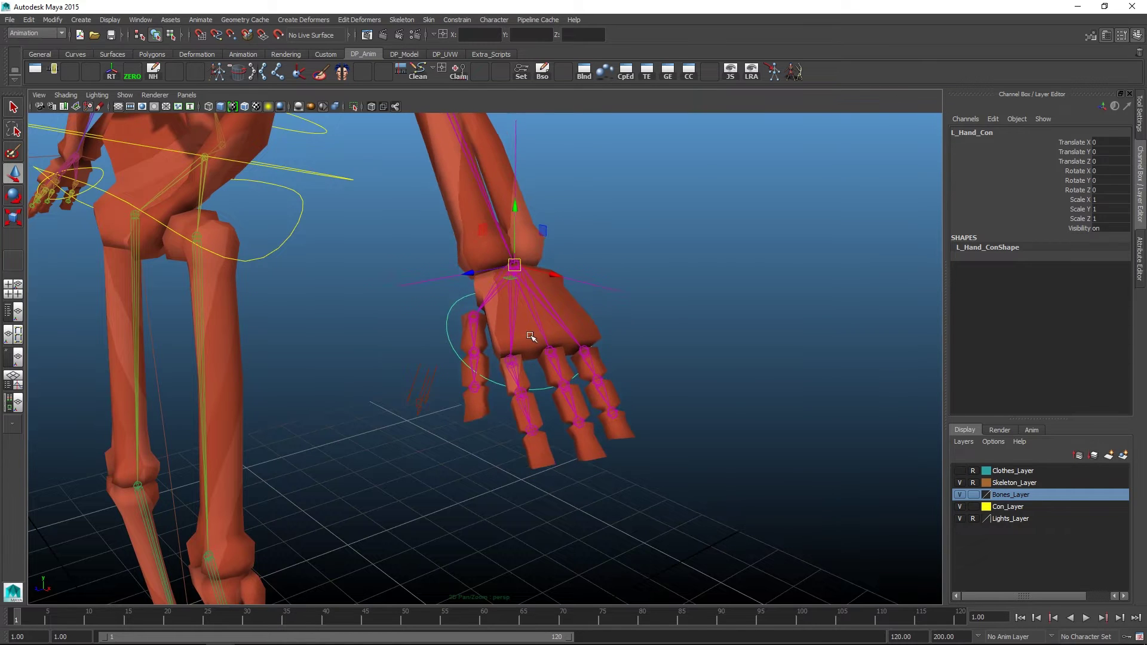
pyautogui.moveTo(529, 335)
pyautogui.keyDown('alt'); pyautogui.mouseDown()
pyautogui.moveTo(495, 346)
pyautogui.moveTo(530, 327)
pyautogui.mouseUp(); pyautogui.keyUp('alt')
pyautogui.click(655, 349)
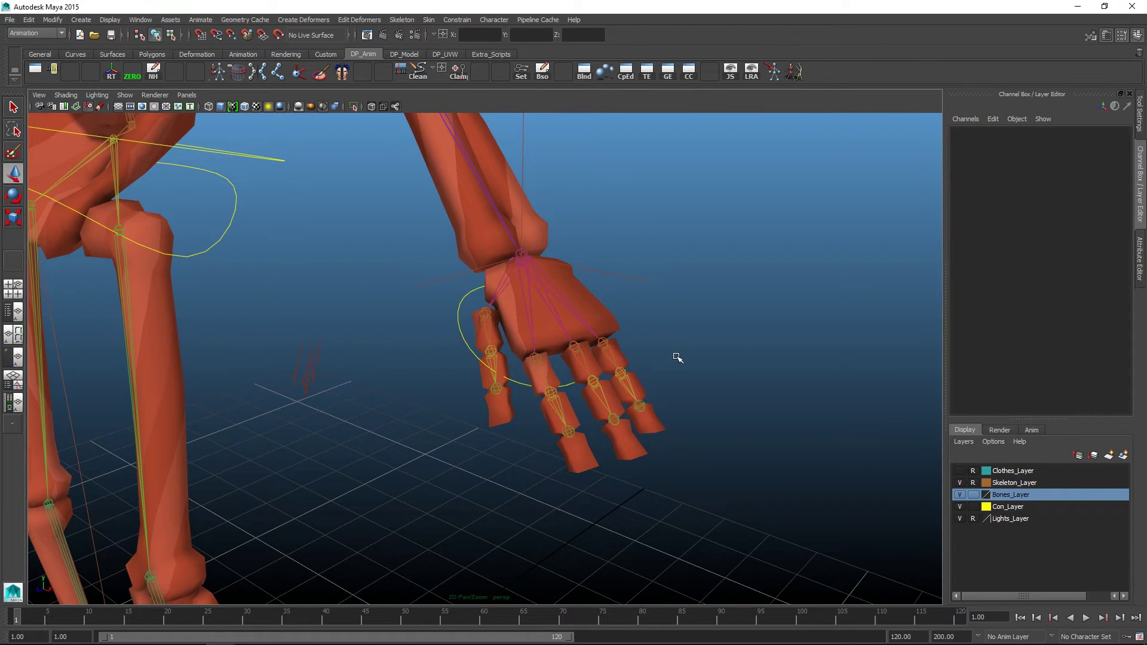
# - Try rotating the left index finger's base joint about Z, then undo the rotation
pyautogui.click(535, 359)
pyautogui.keyDown('alt'); pyautogui.moveTo(619, 374); pyautogui.dragTo(594, 344, button='middle'); pyautogui.keyUp('alt')
pyautogui.scroll(3, 591, 341)
pyautogui.press('e')
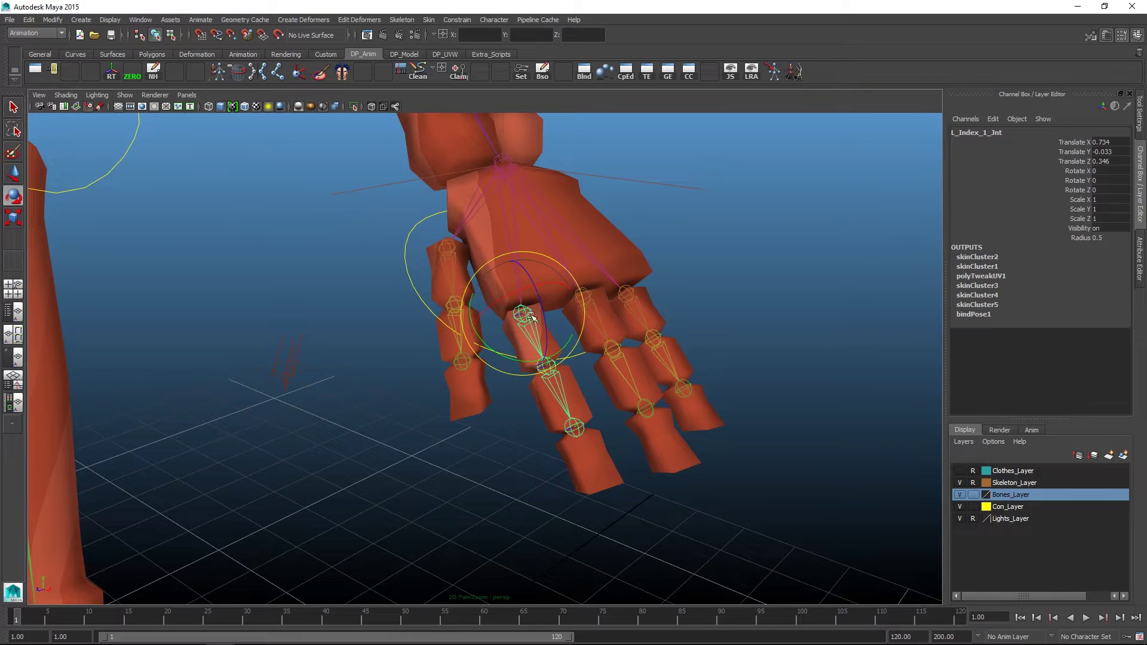
pyautogui.moveTo(538, 303); pyautogui.dragTo(544, 332)
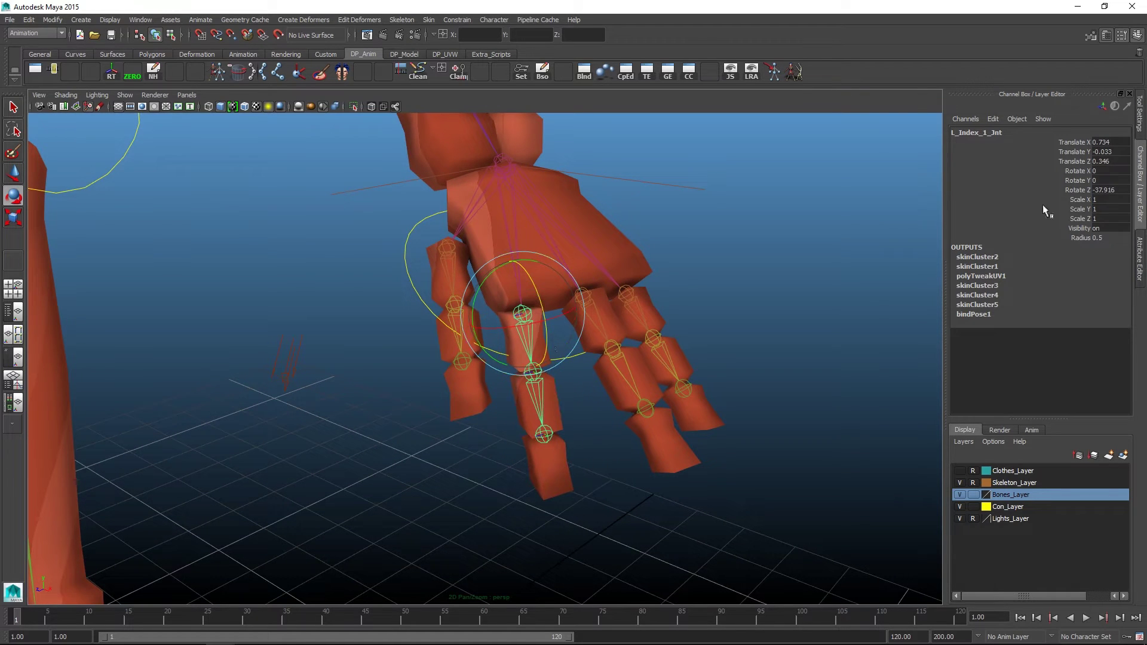
pyautogui.click(1083, 190)
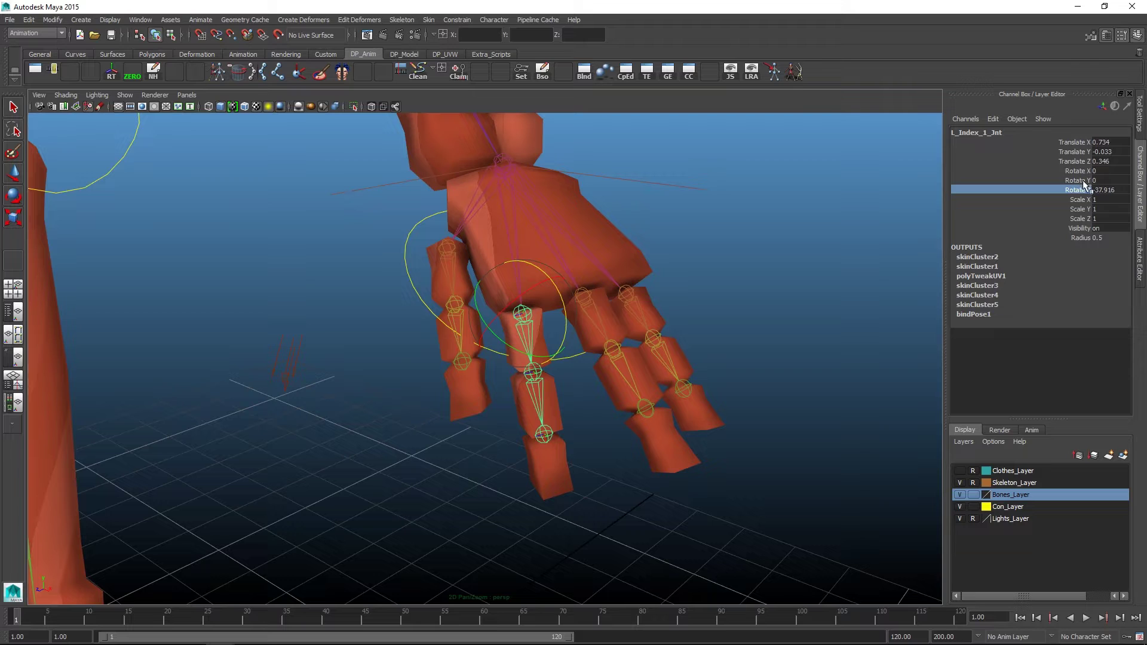
pyautogui.hotkey('ctrl', 'z')
# - Select all three joints of the left index finger together
pyautogui.press('q')
pyautogui.click(546, 365)
pyautogui.click(575, 426)
pyautogui.keyDown('alt'); pyautogui.moveTo(736, 359); pyautogui.dragTo(480, 366); pyautogui.keyUp('alt')
pyautogui.click(497, 319)
pyautogui.keyDown('shift'); pyautogui.click(524, 361); pyautogui.keyUp('shift')
pyautogui.keyDown('shift'); pyautogui.click(562, 422); pyautogui.keyUp('shift')
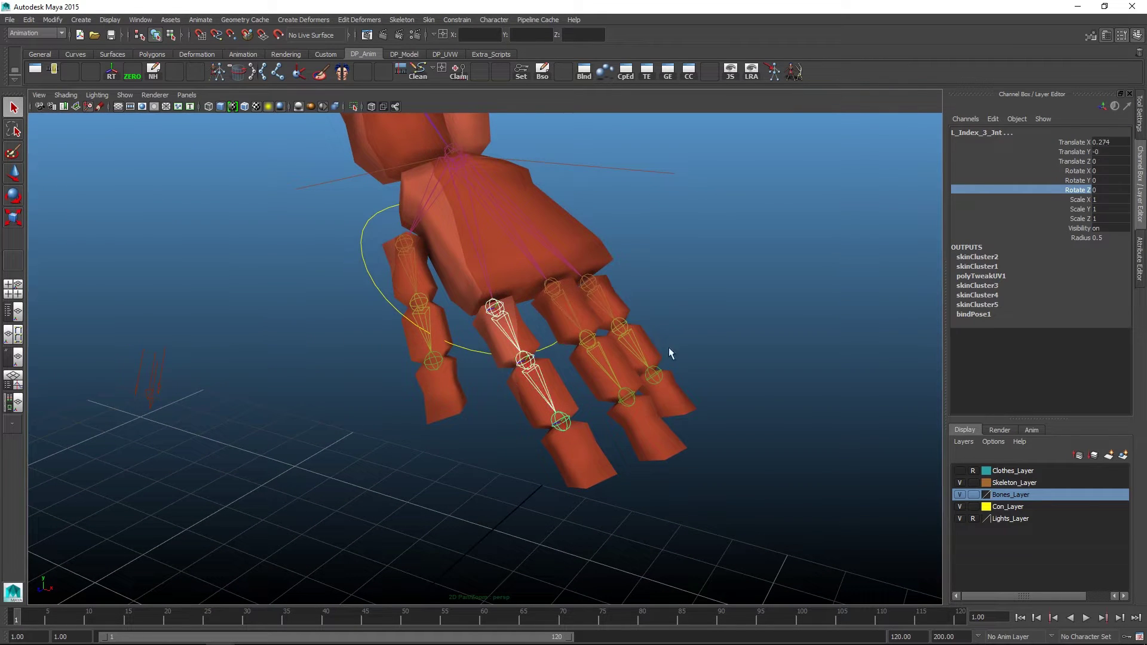
# - Key the three index joints at frame 1, then curl them to about -56 degrees in Rotate Z at frame 30
pyautogui.press('s')
pyautogui.moveTo(30, 621); pyautogui.dragTo(246, 621)
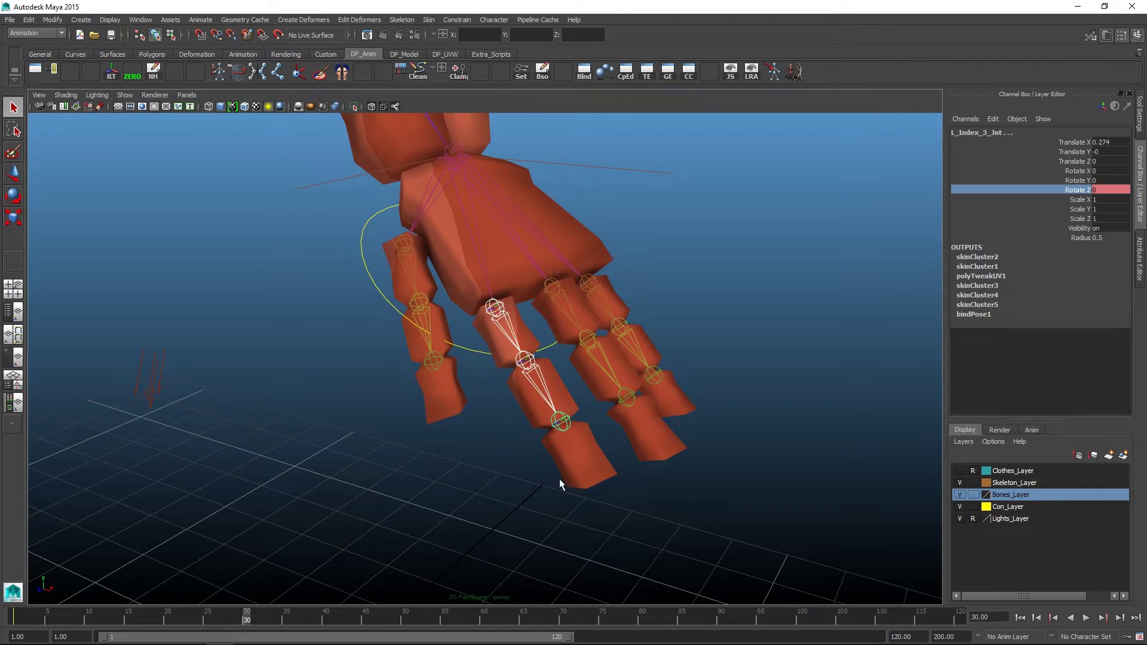
pyautogui.press('e')
pyautogui.moveTo(568, 382); pyautogui.dragTo(586, 430)
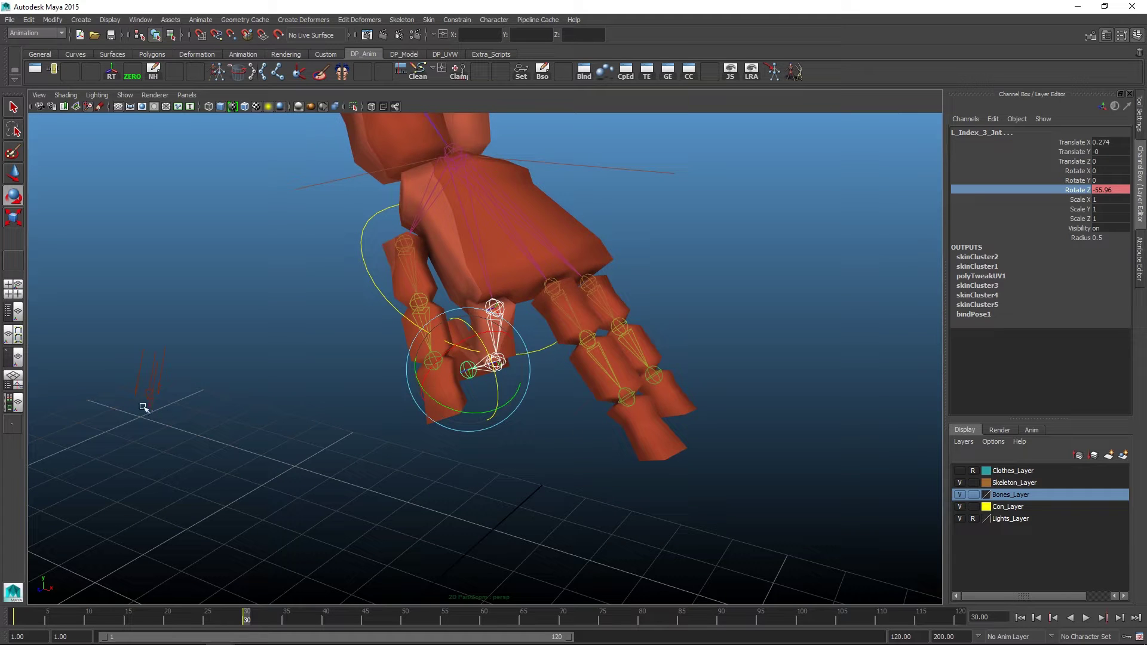
# - Switch to the layout with the Graph Editor below the perspective view and fit the finger's rotation curve in view
pyautogui.click(14, 382)
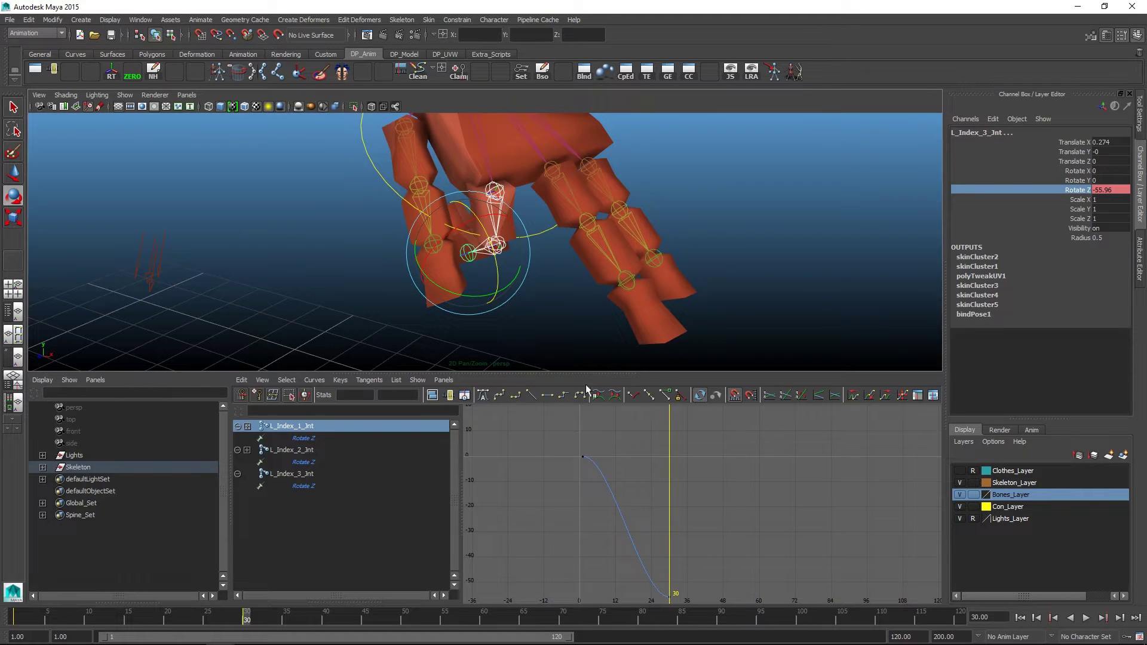
pyautogui.moveTo(564, 373); pyautogui.dragTo(563, 391)
pyautogui.scroll(-6, 692, 533)
pyautogui.keyDown('alt'); pyautogui.moveTo(691, 534); pyautogui.dragTo(632, 513, button='middle'); pyautogui.keyUp('alt')
pyautogui.scroll(3, 614, 512)
pyautogui.moveTo(656, 345)
pyautogui.keyDown('alt'); pyautogui.mouseDown()
pyautogui.moveTo(633, 341)
pyautogui.moveTo(640, 352)
pyautogui.mouseUp(); pyautogui.keyUp('alt')
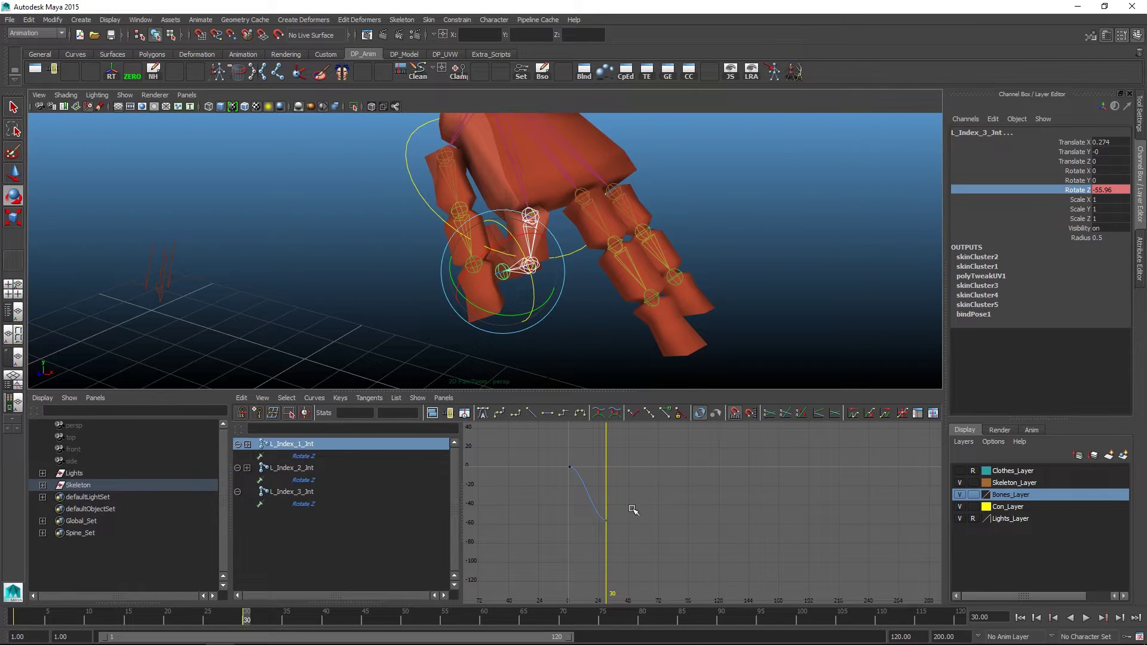
# - Try moving the index finger's frame 30 rotation key in the Graph Editor, then undo the change
pyautogui.moveTo(633, 507); pyautogui.dragTo(603, 566)
pyautogui.press('w')
pyautogui.moveTo(603, 565); pyautogui.dragTo(613, 522, button='middle')
pyautogui.hotkey('ctrl', 'z')
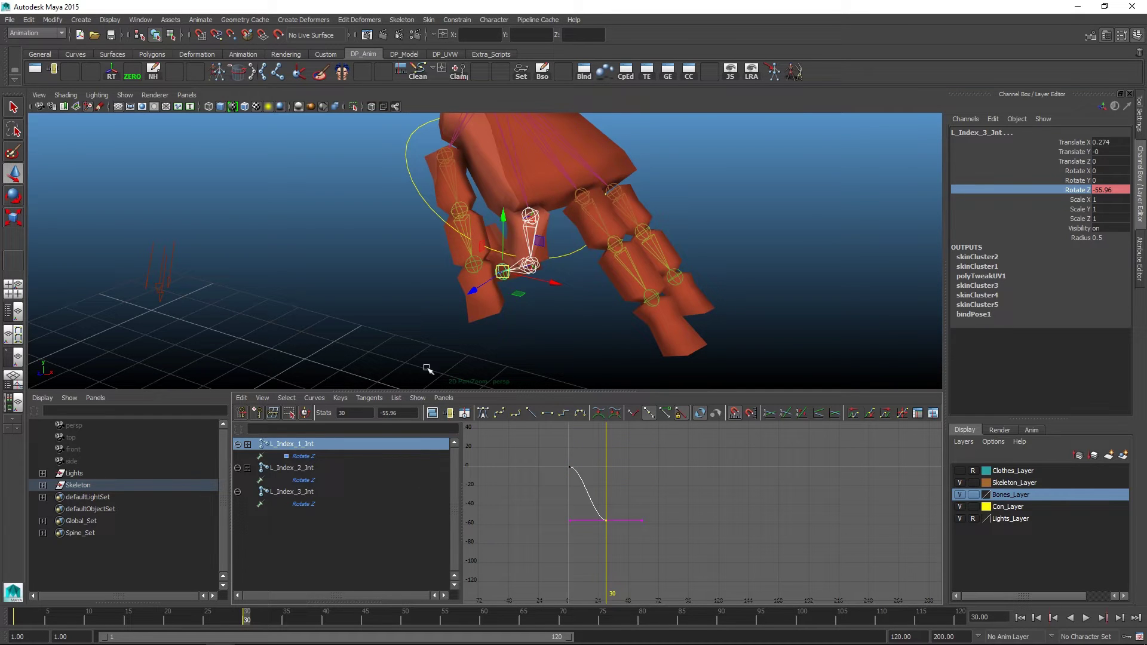
# - View the Rotate Z curve of each left index finger joint in turn
pyautogui.click(316, 478)
pyautogui.click(323, 505)
pyautogui.click(303, 456)
pyautogui.click(314, 480)
pyautogui.click(313, 504)
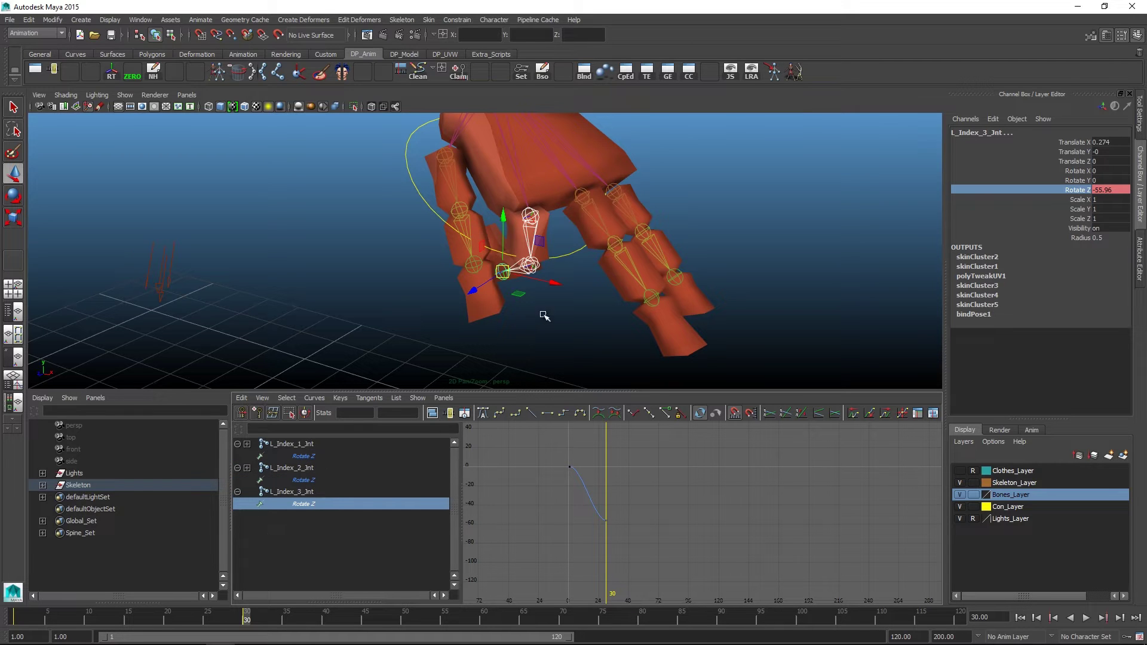
pyautogui.keyDown('alt'); pyautogui.moveTo(605, 277); pyautogui.dragTo(490, 259); pyautogui.keyUp('alt')
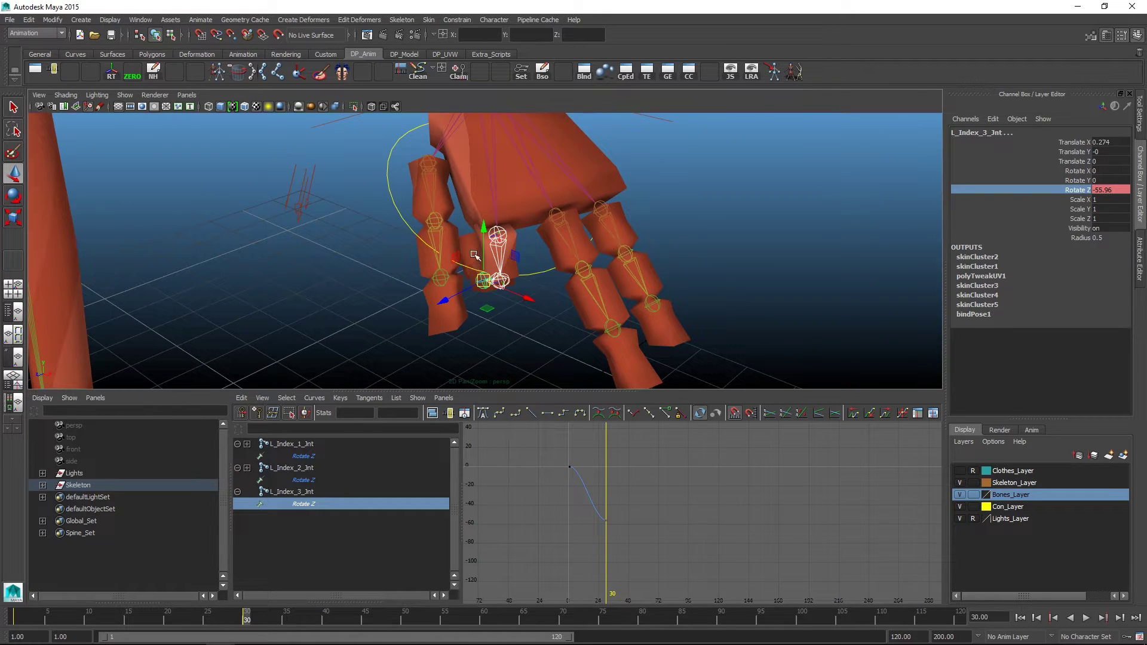
pyautogui.keyDown('alt'); pyautogui.moveTo(626, 276); pyautogui.dragTo(412, 280, button='right'); pyautogui.keyUp('alt')
pyautogui.keyDown('alt'); pyautogui.moveTo(496, 203); pyautogui.dragTo(555, 298, button='middle'); pyautogui.keyUp('alt')
pyautogui.keyDown('alt'); pyautogui.moveTo(520, 297); pyautogui.dragTo(440, 243); pyautogui.keyUp('alt')
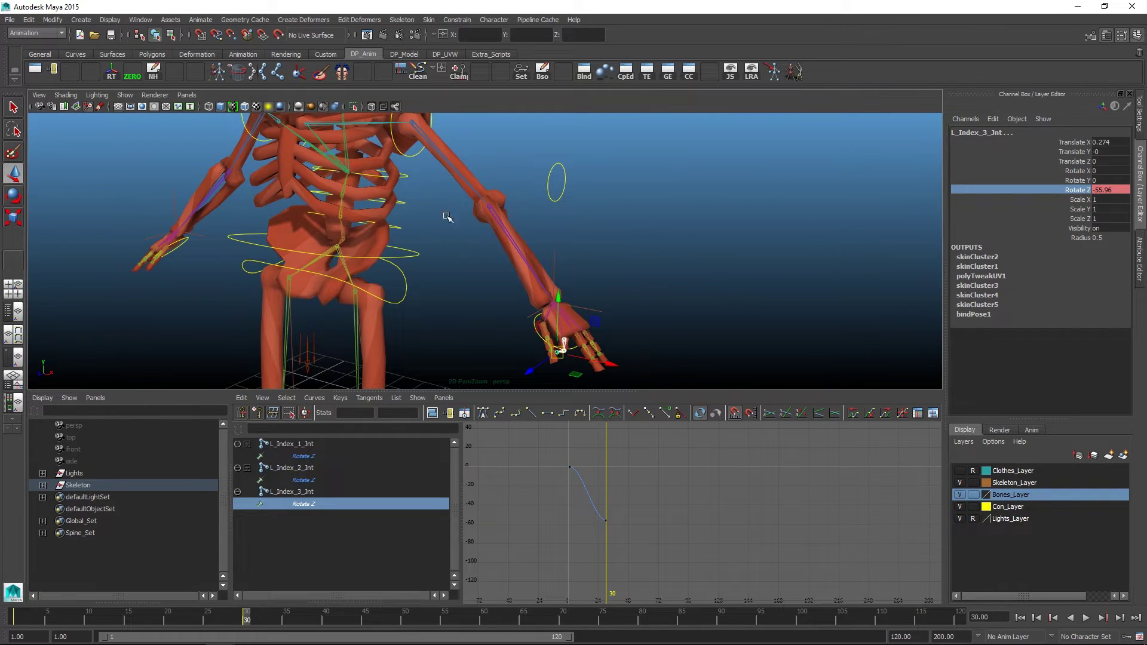
pyautogui.keyDown('alt'); pyautogui.moveTo(553, 319); pyautogui.dragTo(520, 310); pyautogui.keyUp('alt')
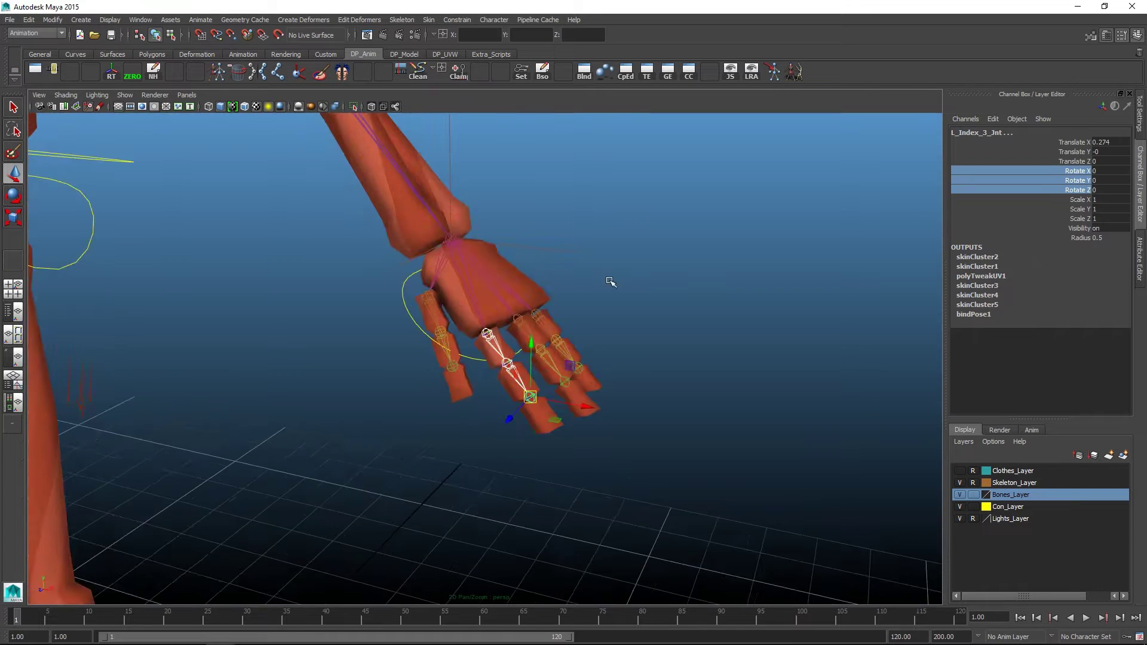
pyautogui.keyDown('alt'); pyautogui.moveTo(609, 280); pyautogui.dragTo(546, 276, button='right'); pyautogui.keyUp('alt')
pyautogui.keyDown('alt'); pyautogui.moveTo(591, 271); pyautogui.dragTo(624, 275, button='middle'); pyautogui.keyUp('alt')
pyautogui.click(634, 275)
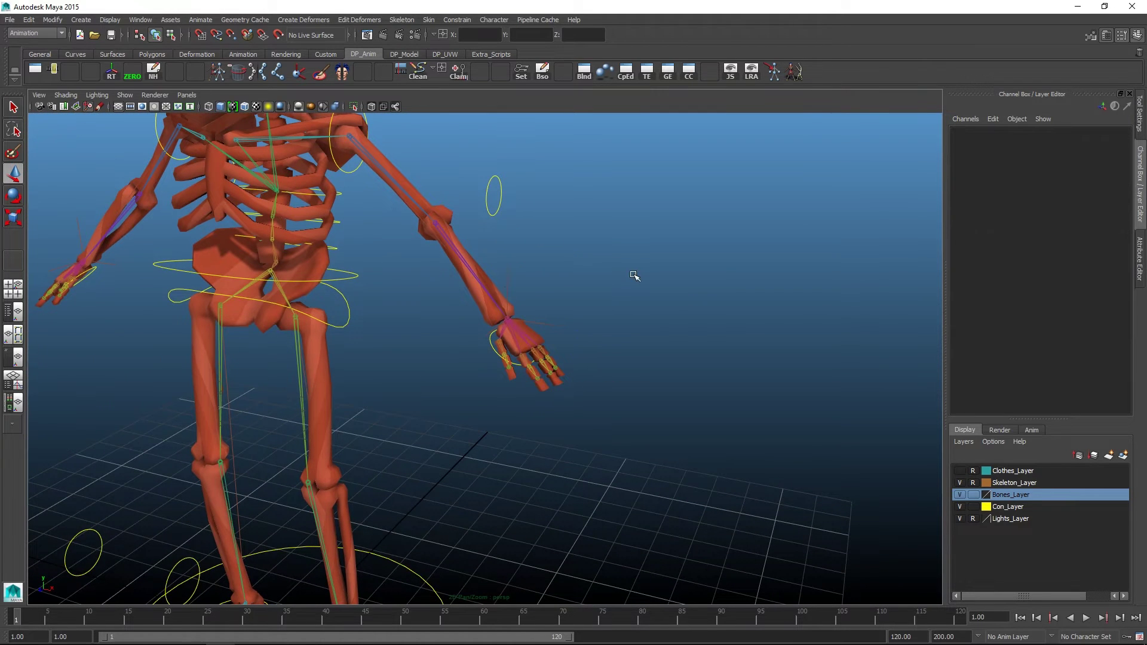
# - Select the left hand control and display its channels
pyautogui.scroll(10, 658, 312)
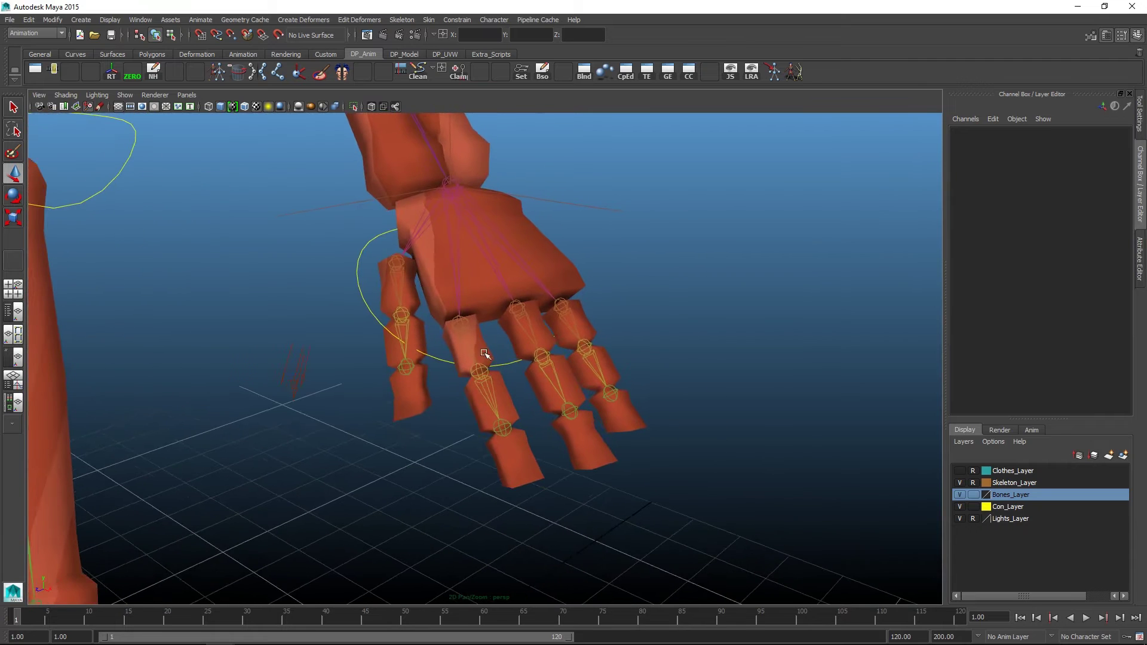
pyautogui.click(484, 354)
pyautogui.keyDown('alt'); pyautogui.moveTo(571, 354); pyautogui.dragTo(668, 343); pyautogui.keyUp('alt')
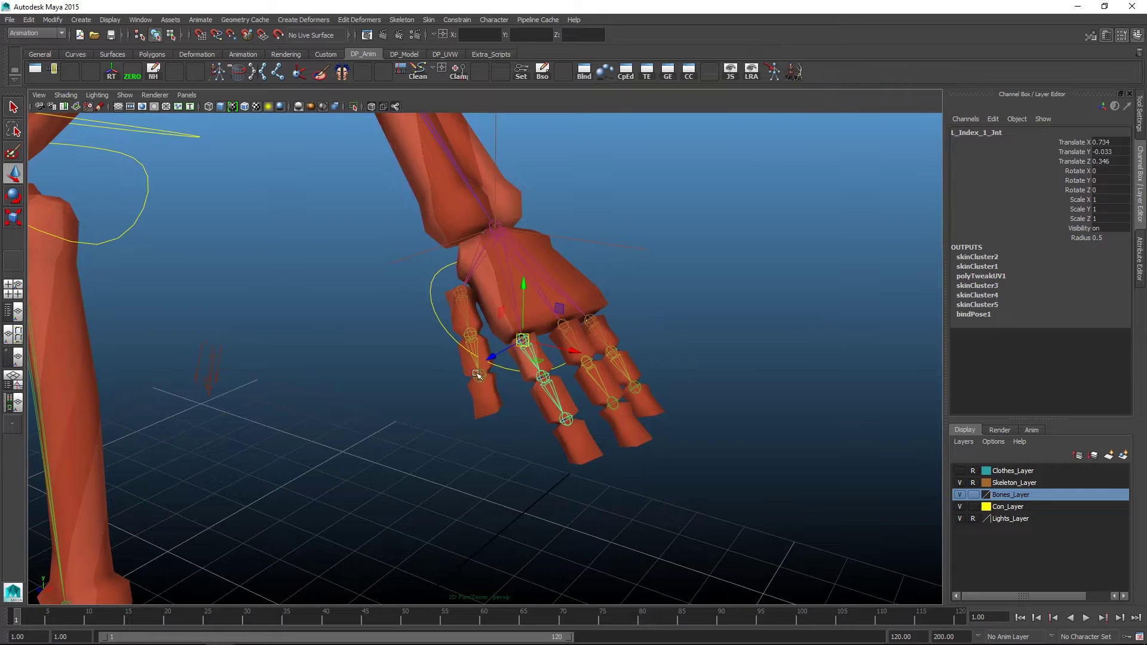
pyautogui.click(1139, 125)
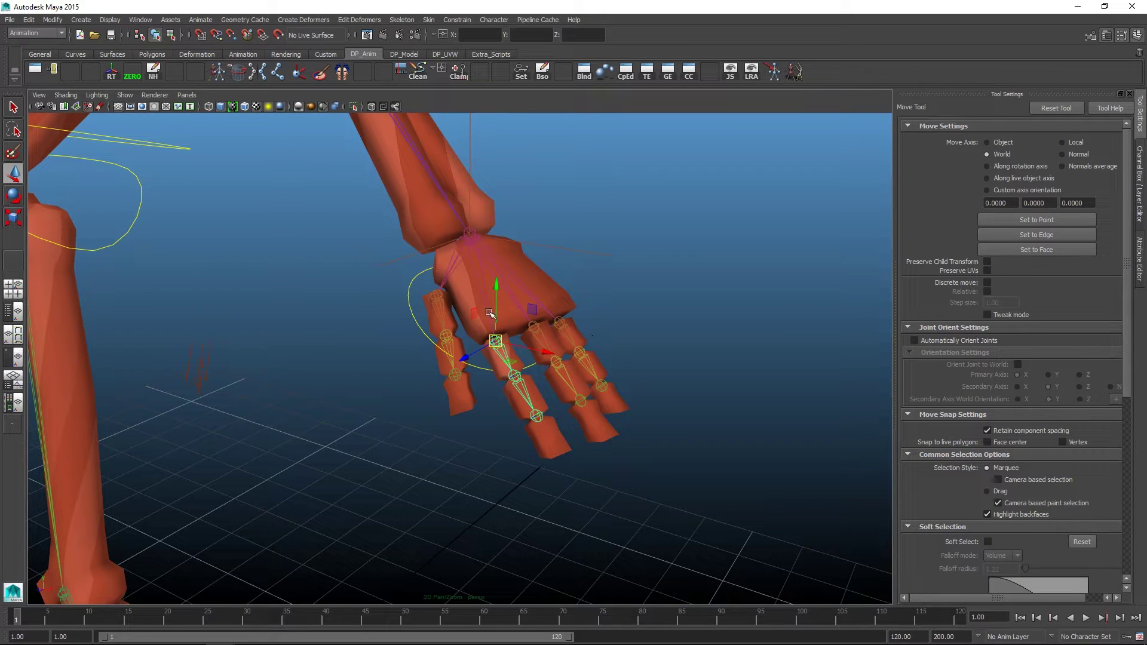
pyautogui.press('Up')
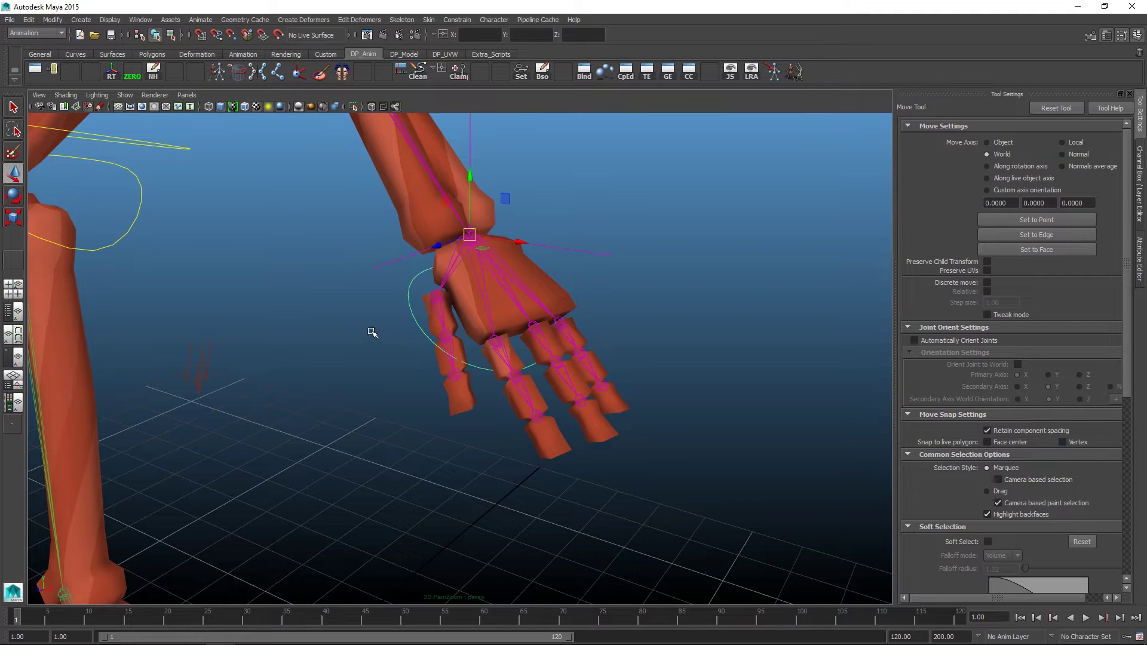
pyautogui.keyDown('alt'); pyautogui.moveTo(439, 321); pyautogui.dragTo(460, 327, button='middle'); pyautogui.keyUp('alt')
pyautogui.click(1142, 198)
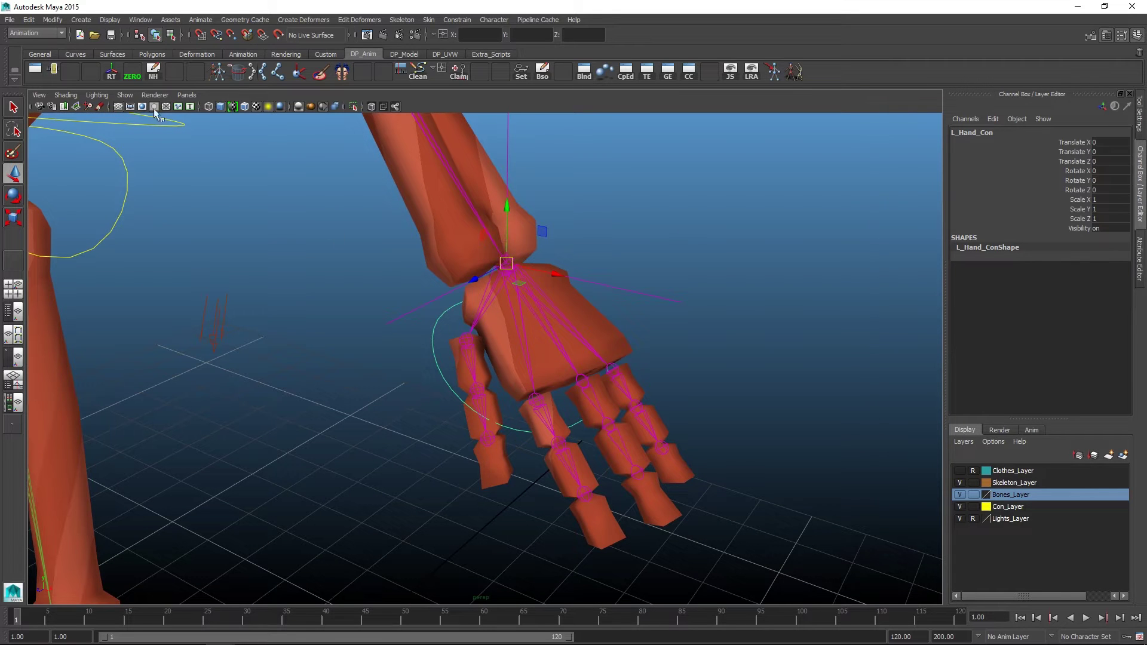
# - Add a keyable float attribute Finger_Index to the left hand control with minimum -10, maximum 10 and default 0
pyautogui.click(53, 20)
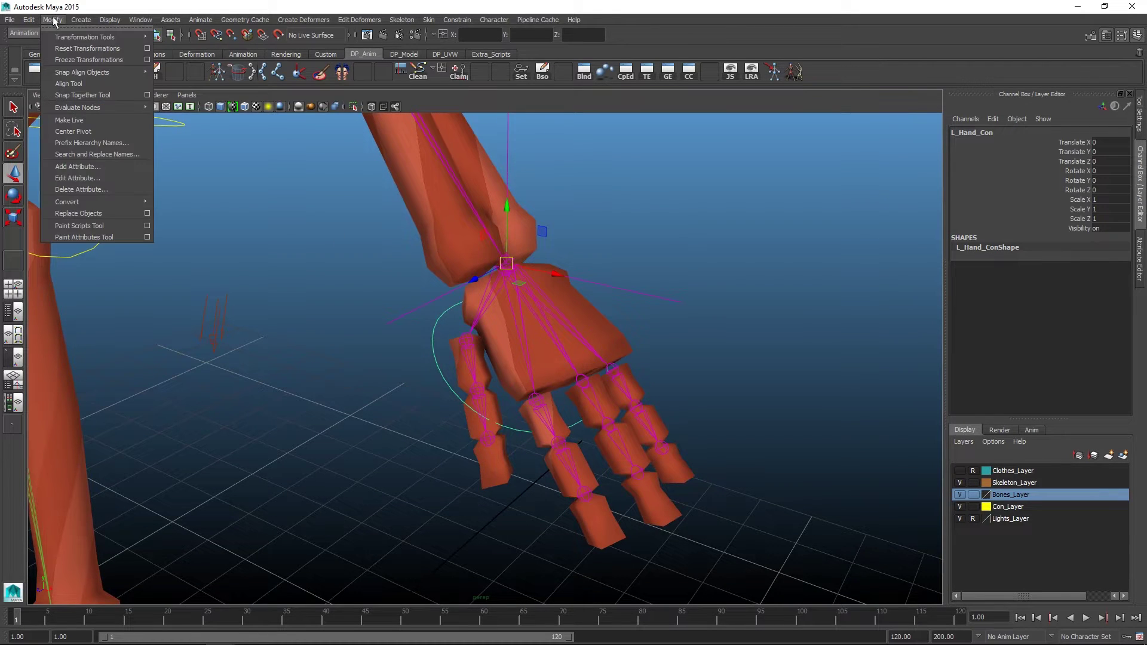
pyautogui.click(90, 168)
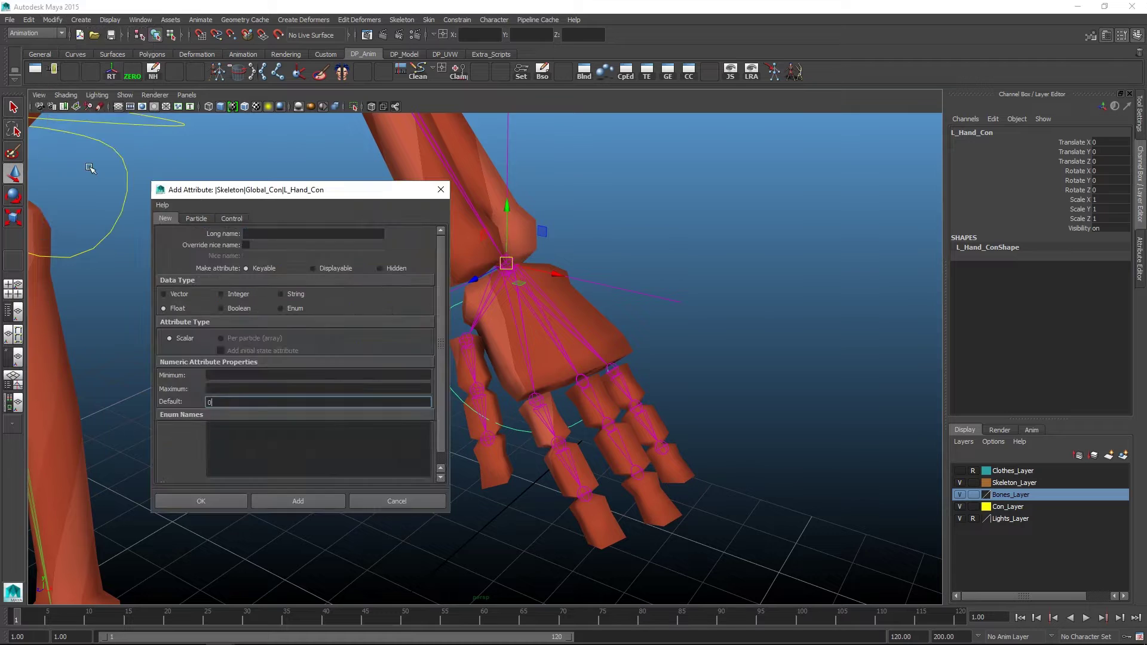
pyautogui.moveTo(222, 191); pyautogui.dragTo(239, 208)
pyautogui.click(284, 250)
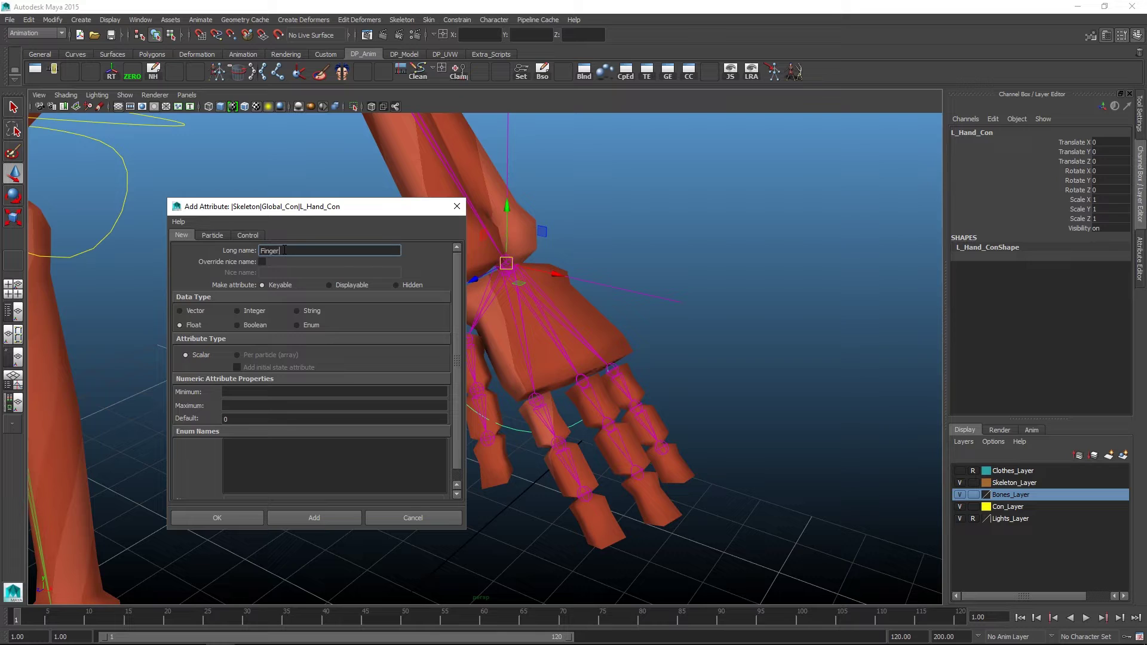
pyautogui.write('x')
pyautogui.press('Tab')
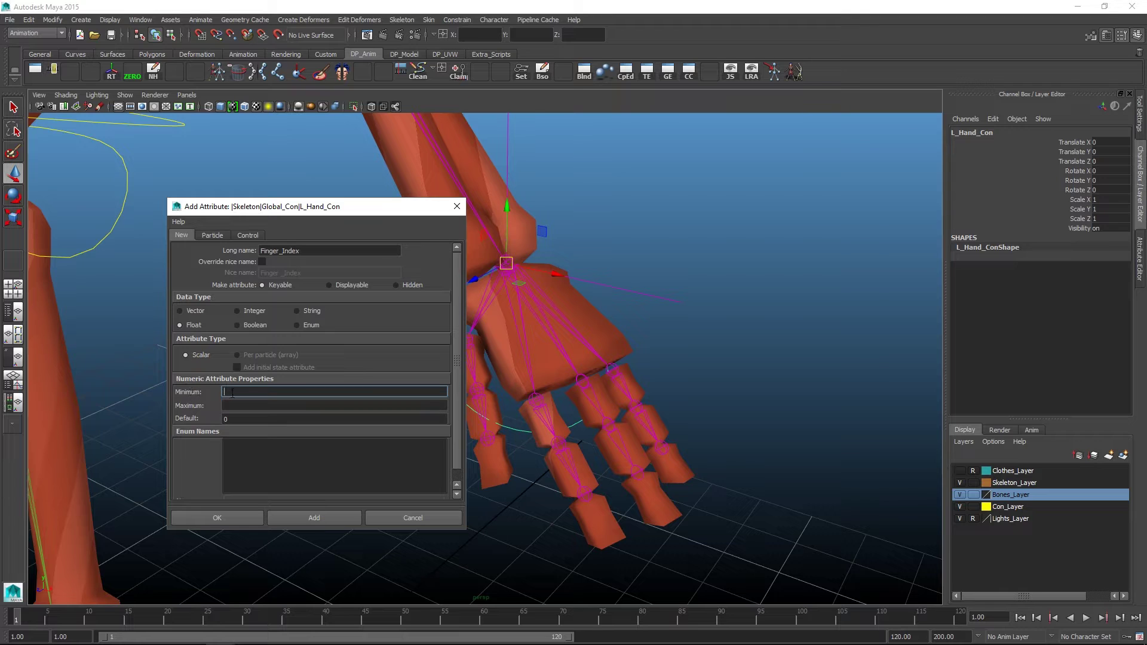
pyautogui.press('Tab')
pyautogui.press('Tab')
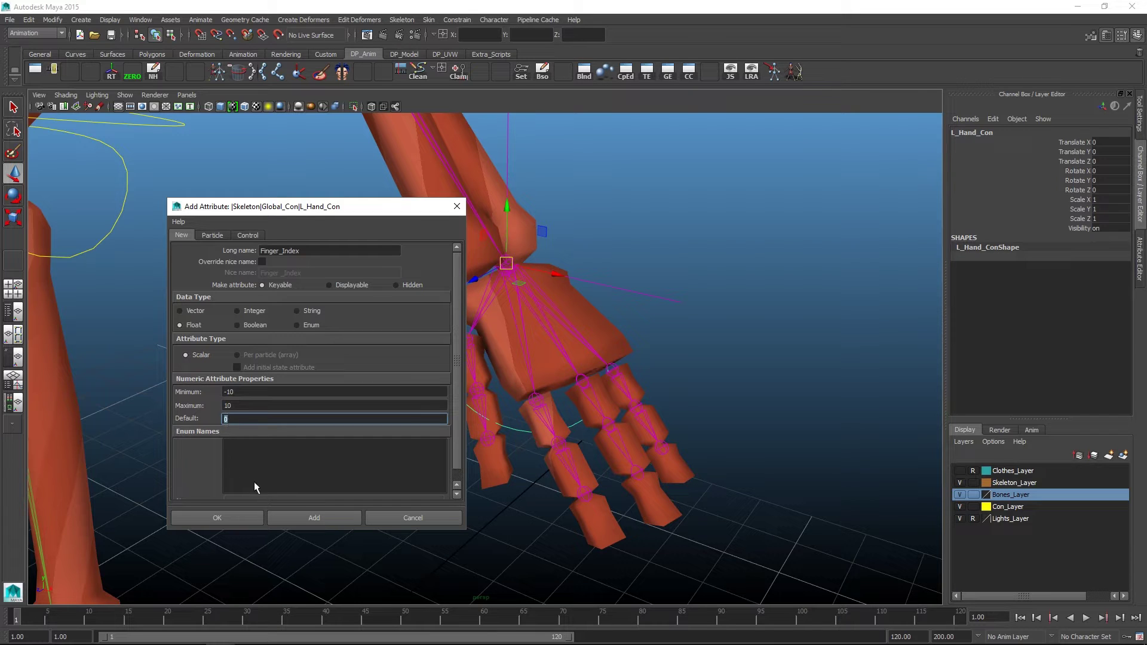
pyautogui.click(316, 519)
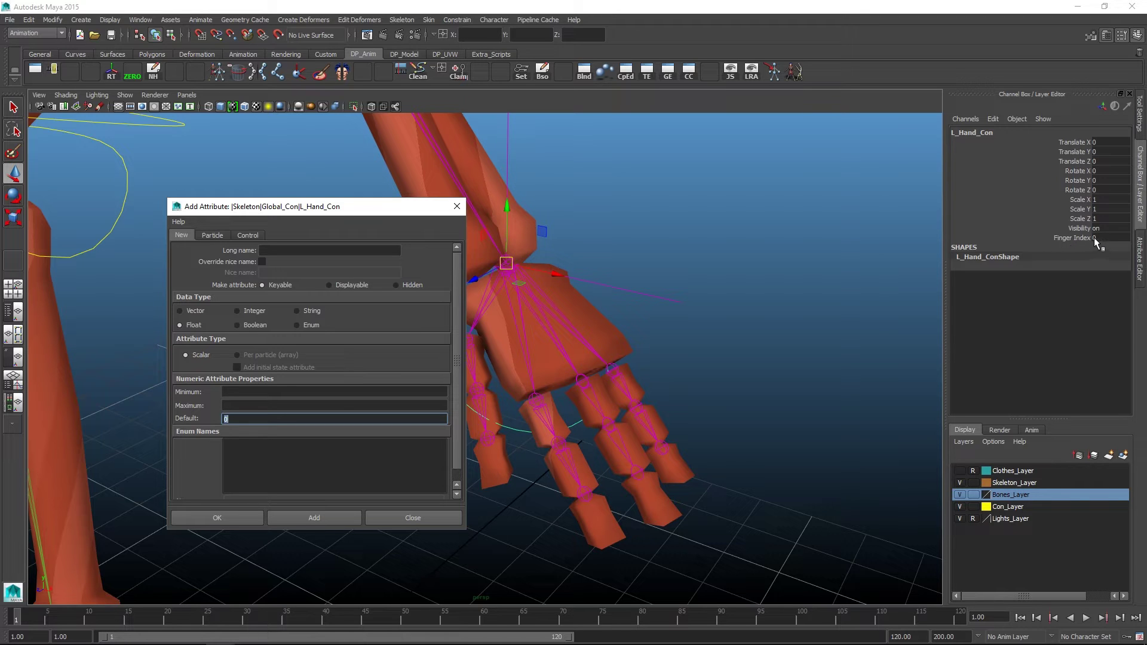
# - Scrub the left hand control's Finger Index value through its range, ending at 10
pyautogui.click(1073, 239)
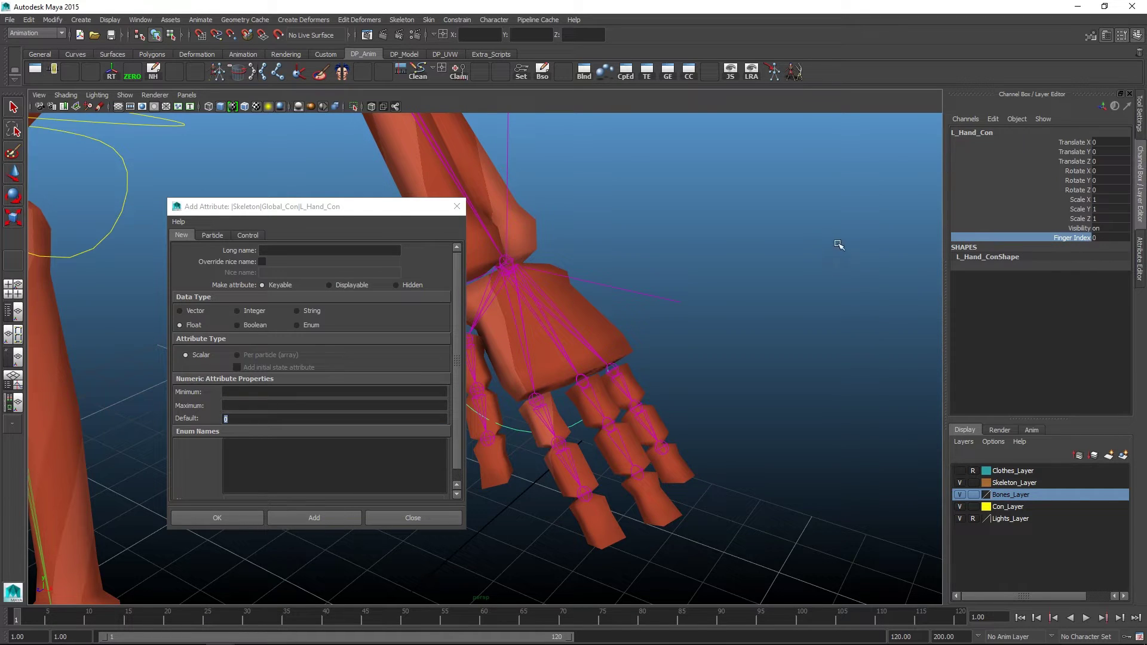
pyautogui.moveTo(839, 244); pyautogui.dragTo(655, 230, button='middle')
pyautogui.moveTo(673, 239); pyautogui.dragTo(793, 238, button='middle')
# - Add a keyable float attribute Finger_Middle to the left hand control with minimum -10, maximum 10 and default 0
pyautogui.click(357, 213)
pyautogui.moveTo(356, 213); pyautogui.dragTo(358, 212)
pyautogui.click(276, 250)
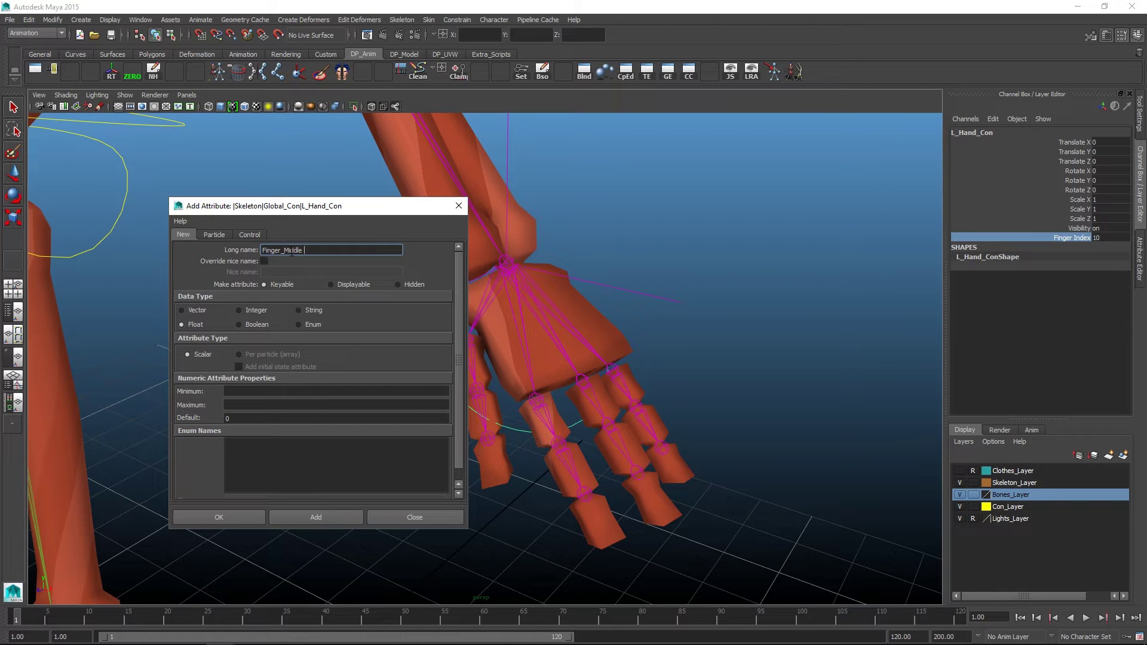
pyautogui.press('Tab')
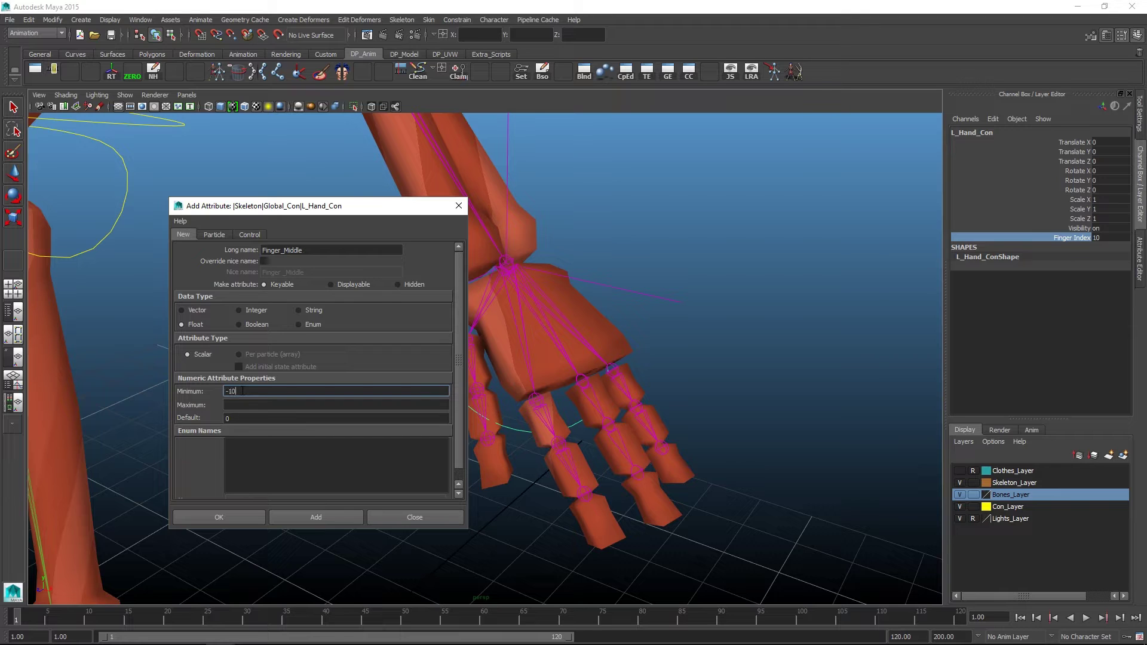
pyautogui.press('Tab')
pyautogui.write('10')
pyautogui.press('Tab')
pyautogui.click(328, 519)
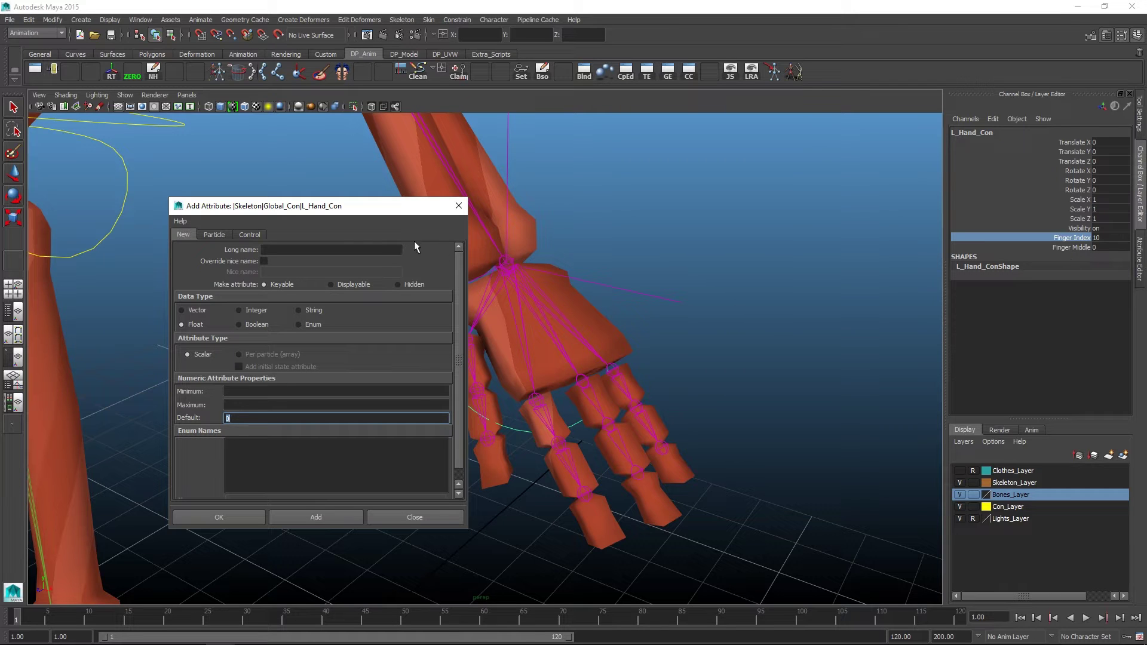
# - Add a keyable float attribute Finger_Little to the left hand control with minimum -10, maximum 10 and default 0
pyautogui.click(341, 248)
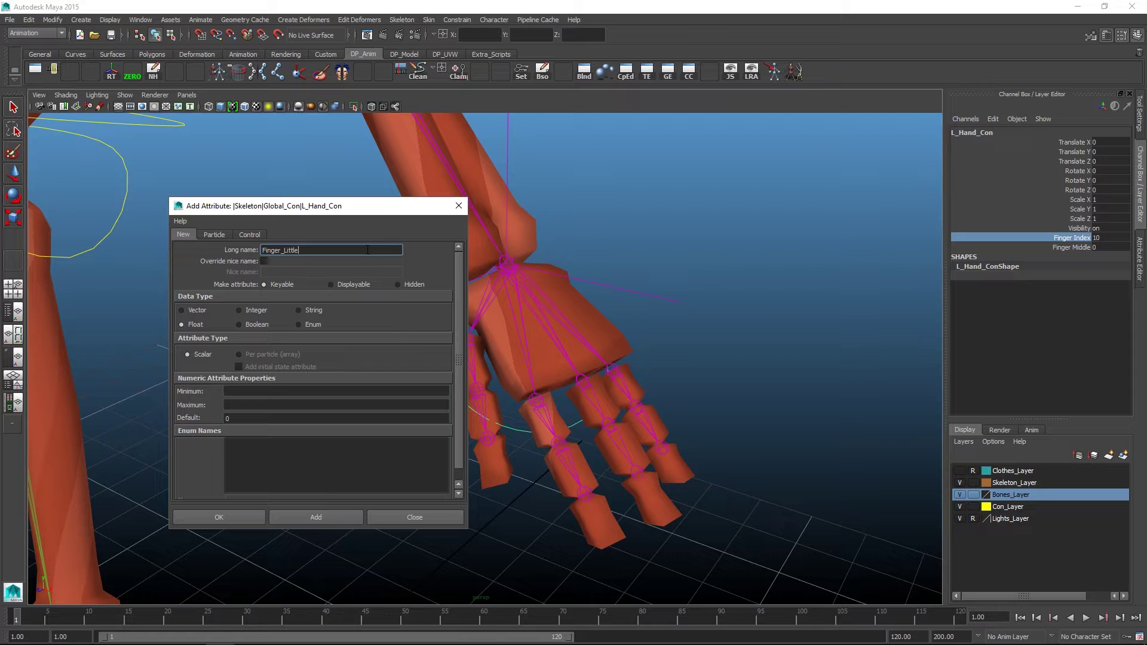
pyautogui.write('Finger_Little')
pyautogui.press('Tab')
pyautogui.press('Tab')
pyautogui.write('10')
pyautogui.press('Tab')
pyautogui.click(314, 513)
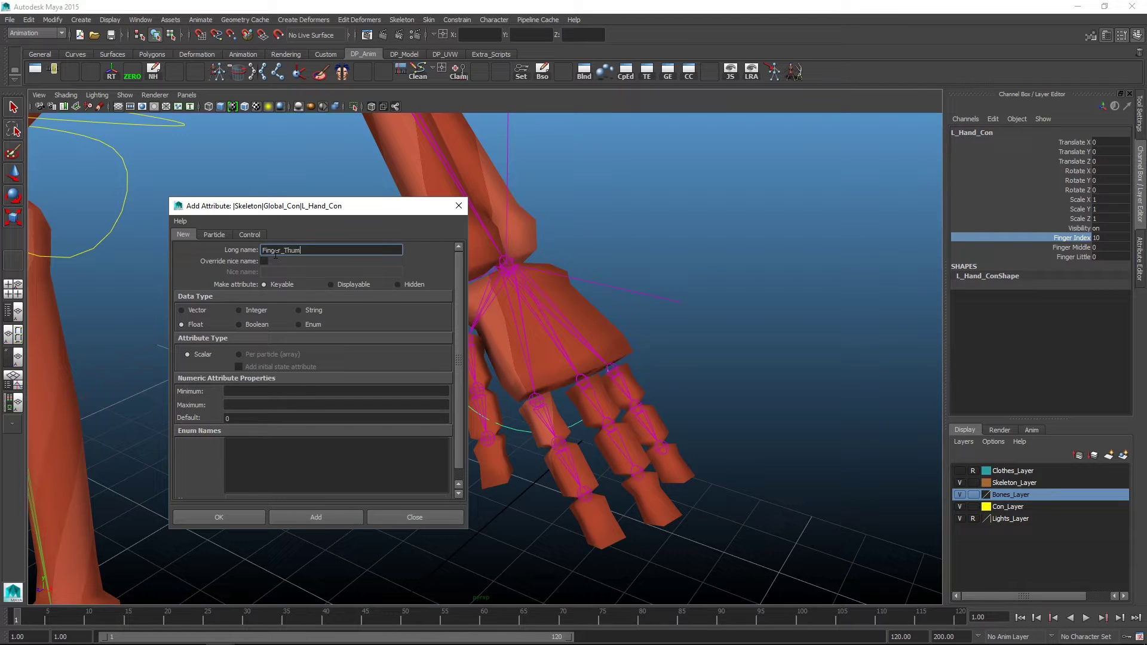
# - Add a keyable float attribute Finger_Thumb to the left hand control with minimum -10, maximum 10 and default 0
pyautogui.press('Tab')
pyautogui.write('-10')
pyautogui.press('Tab')
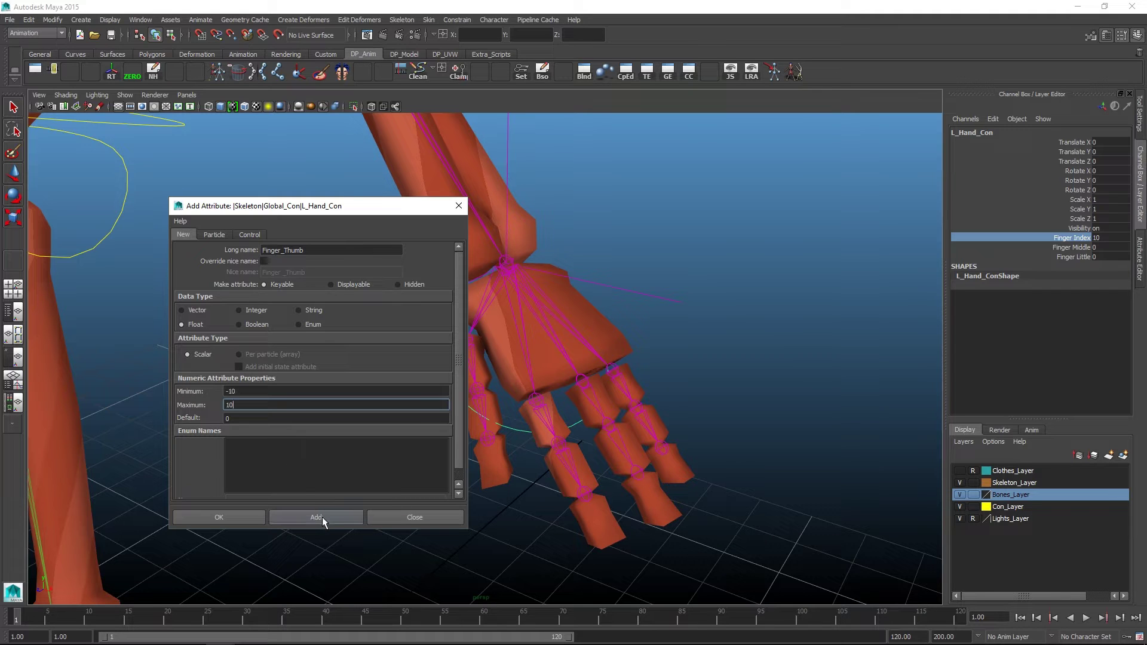
pyautogui.write('10')
pyautogui.click(321, 517)
# - Highlight the Finger Index, Middle, Little and Thumb channels and close the Add Attribute window
pyautogui.moveTo(1082, 245); pyautogui.dragTo(1081, 267)
pyautogui.keyDown('alt'); pyautogui.moveTo(686, 300); pyautogui.dragTo(725, 291, button='middle'); pyautogui.keyUp('alt')
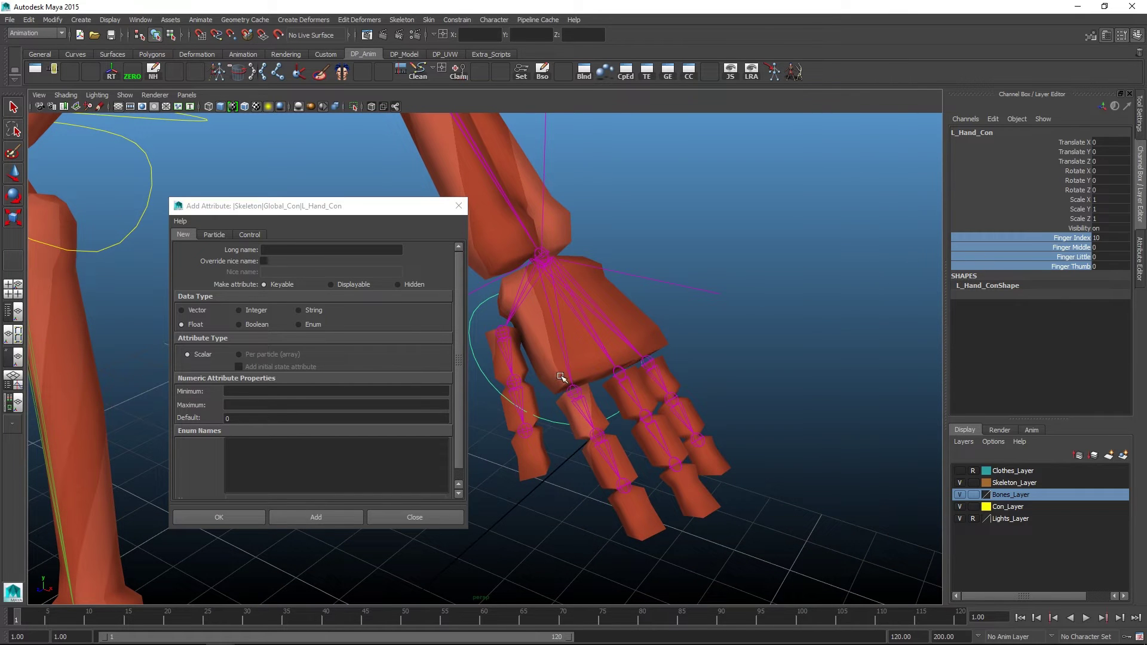
pyautogui.keyDown('alt'); pyautogui.moveTo(703, 365); pyautogui.dragTo(763, 354); pyautogui.keyUp('alt')
pyautogui.click(426, 515)
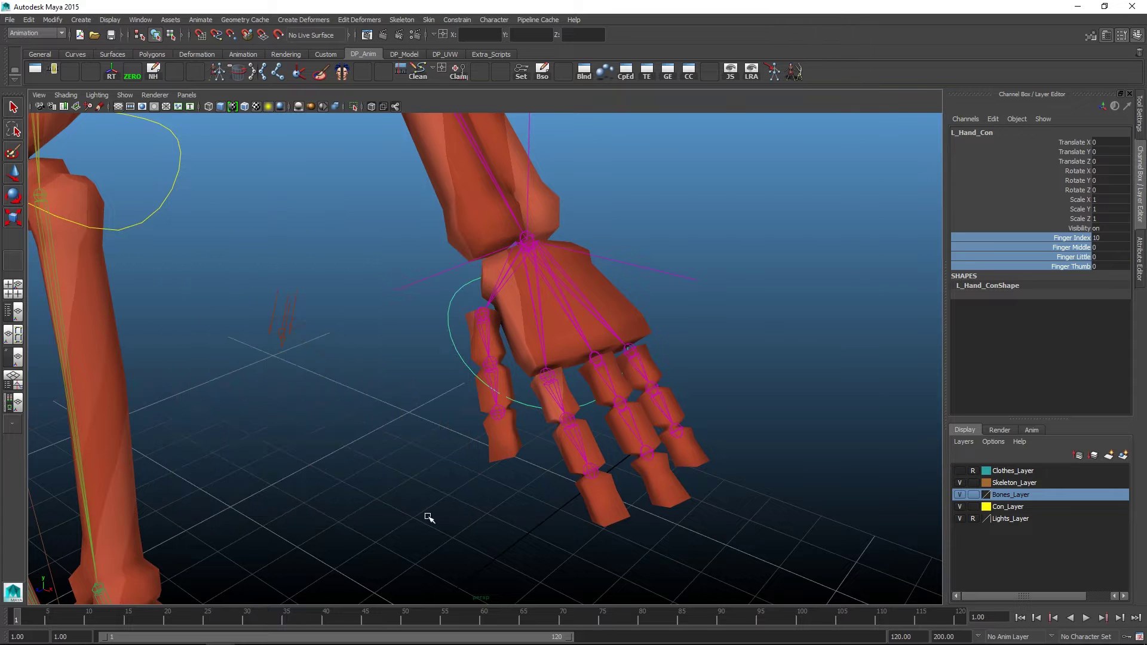
# - Select the right hand control on the opposite arm and display its channels
pyautogui.keyDown('alt'); pyautogui.moveTo(428, 519); pyautogui.dragTo(709, 302); pyautogui.keyUp('alt')
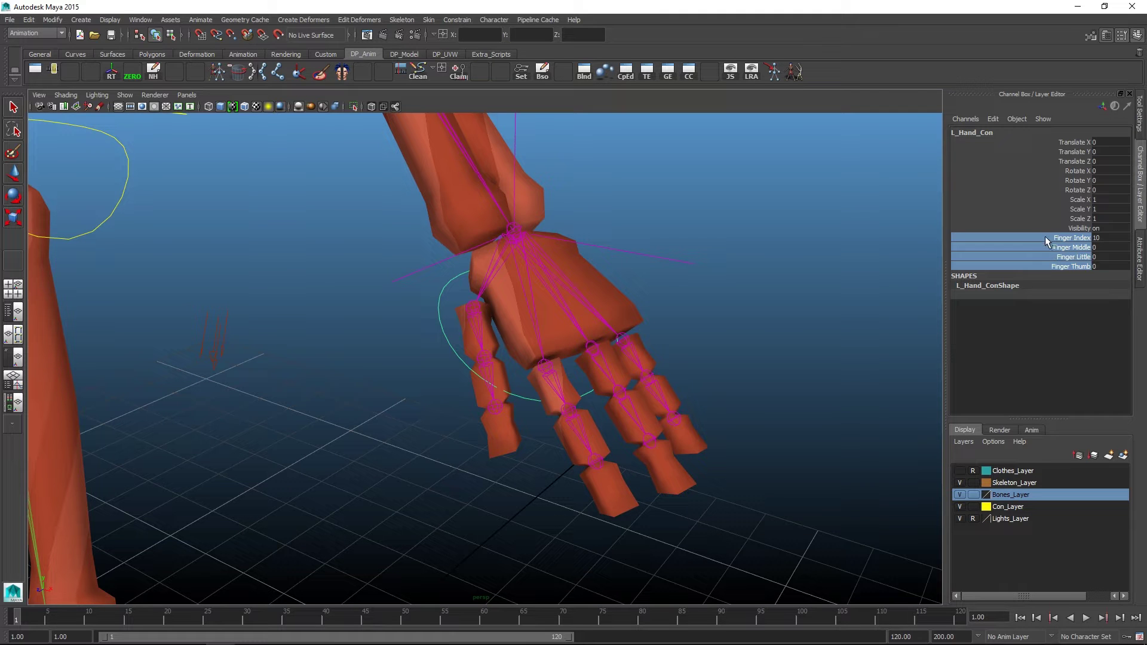
pyautogui.keyDown('alt'); pyautogui.moveTo(526, 251); pyautogui.dragTo(353, 242, button='right'); pyautogui.keyUp('alt')
pyautogui.keyDown('alt'); pyautogui.moveTo(353, 242); pyautogui.dragTo(405, 320, button='middle'); pyautogui.keyUp('alt')
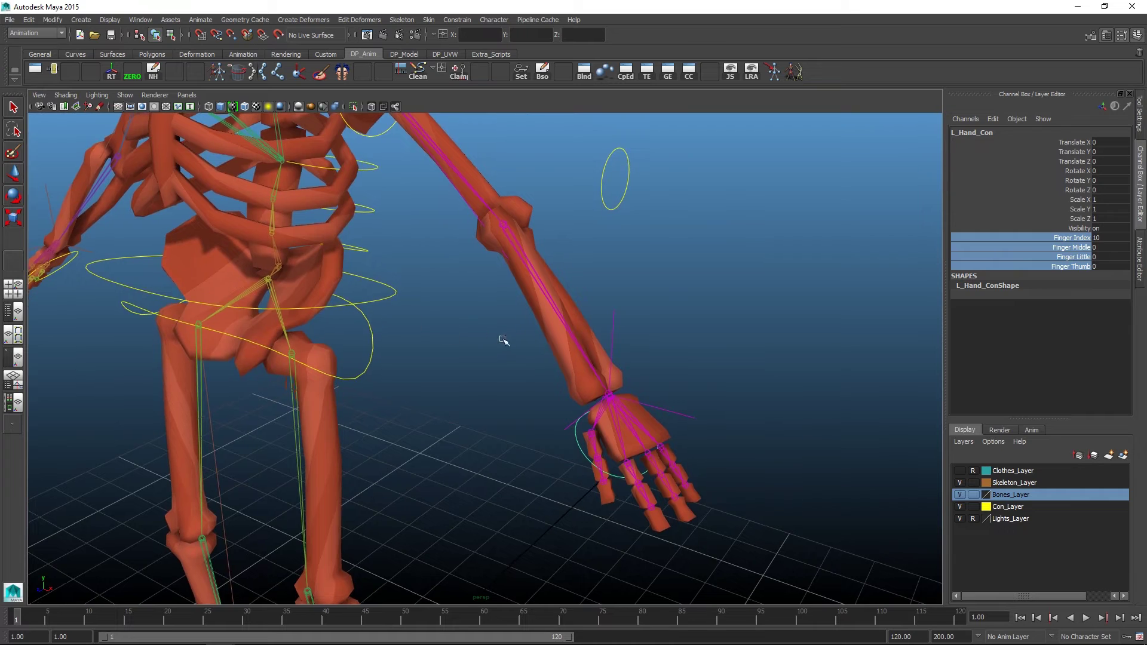
pyautogui.keyDown('alt'); pyautogui.moveTo(503, 340); pyautogui.dragTo(426, 308, button='middle'); pyautogui.keyUp('alt')
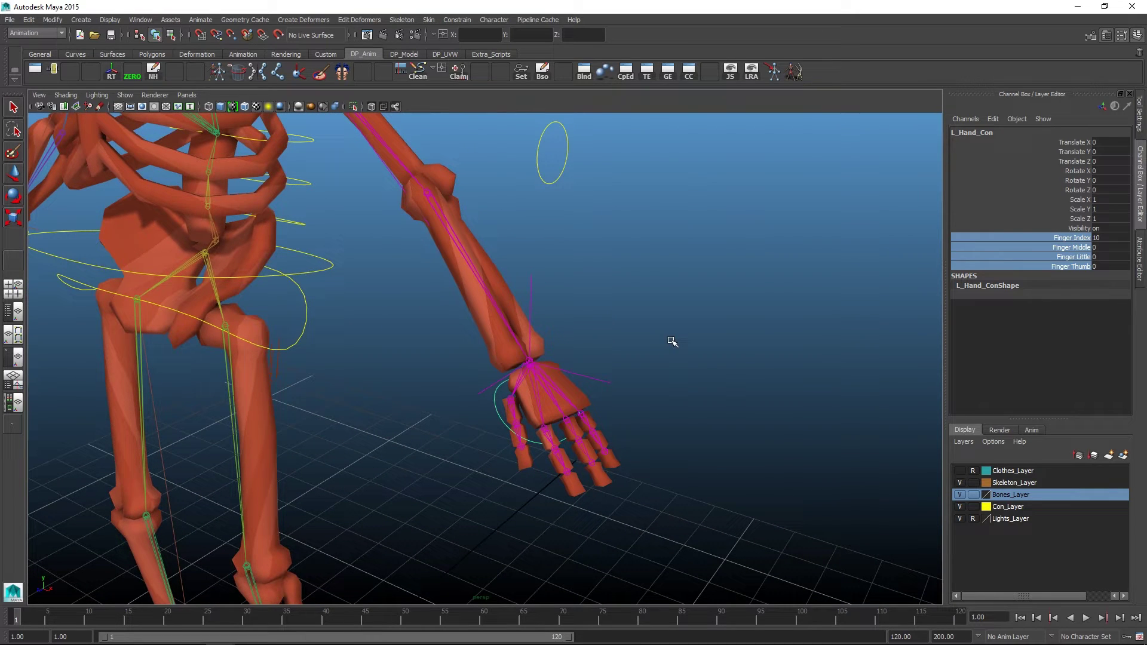
pyautogui.keyDown('alt'); pyautogui.moveTo(531, 289); pyautogui.dragTo(675, 310, button='middle'); pyautogui.keyUp('alt')
pyautogui.keyDown('alt'); pyautogui.moveTo(700, 311); pyautogui.dragTo(607, 314, button='right'); pyautogui.keyUp('alt')
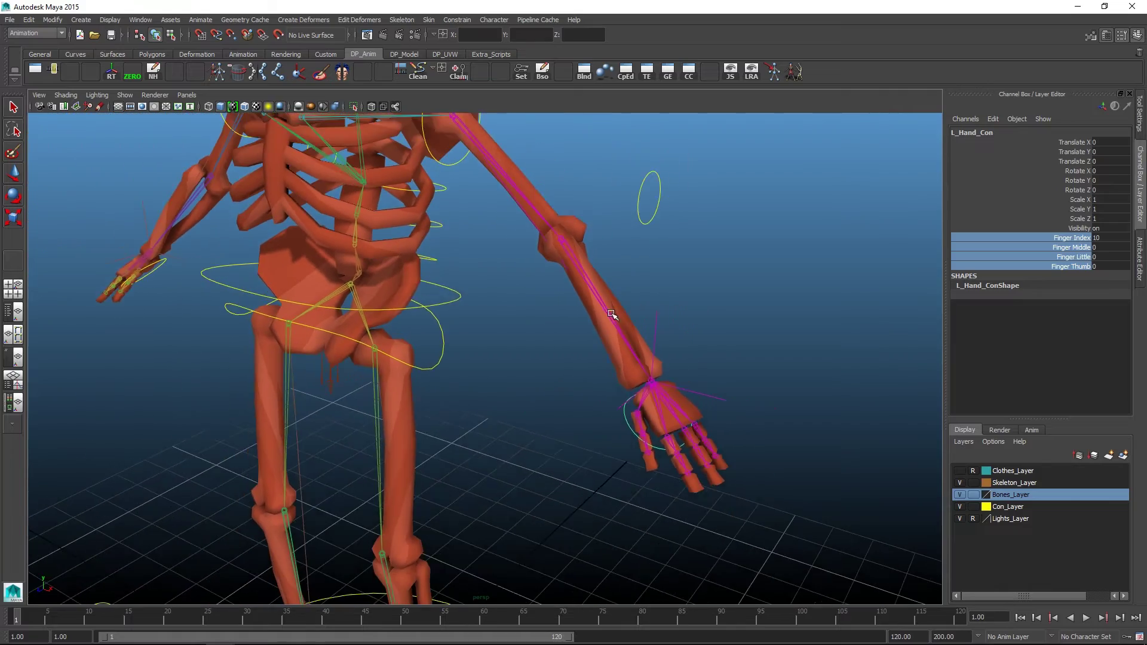
pyautogui.keyDown('alt'); pyautogui.moveTo(516, 364); pyautogui.dragTo(542, 337, button='middle'); pyautogui.keyUp('alt')
pyautogui.keyDown('alt'); pyautogui.moveTo(404, 328); pyautogui.dragTo(418, 325); pyautogui.keyUp('alt')
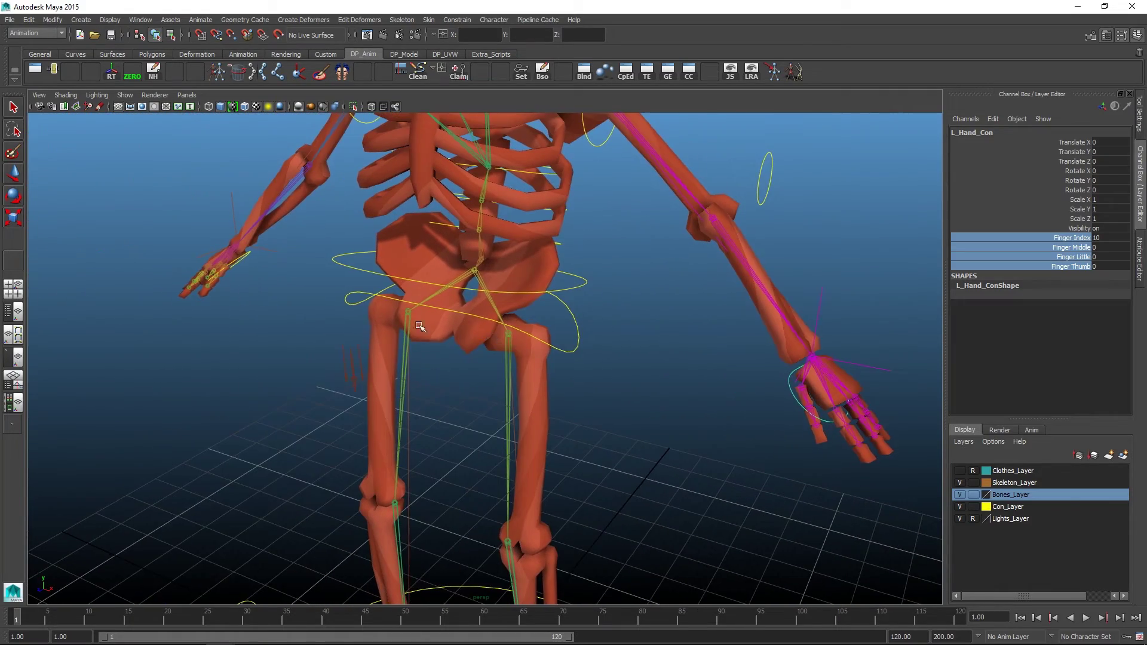
pyautogui.click(248, 257)
pyautogui.keyDown('alt'); pyautogui.moveTo(290, 316); pyautogui.dragTo(406, 326); pyautogui.keyUp('alt')
pyautogui.keyDown('alt'); pyautogui.moveTo(195, 346); pyautogui.dragTo(328, 328, button='middle'); pyautogui.keyUp('alt')
pyautogui.click(328, 328)
pyautogui.click(255, 327)
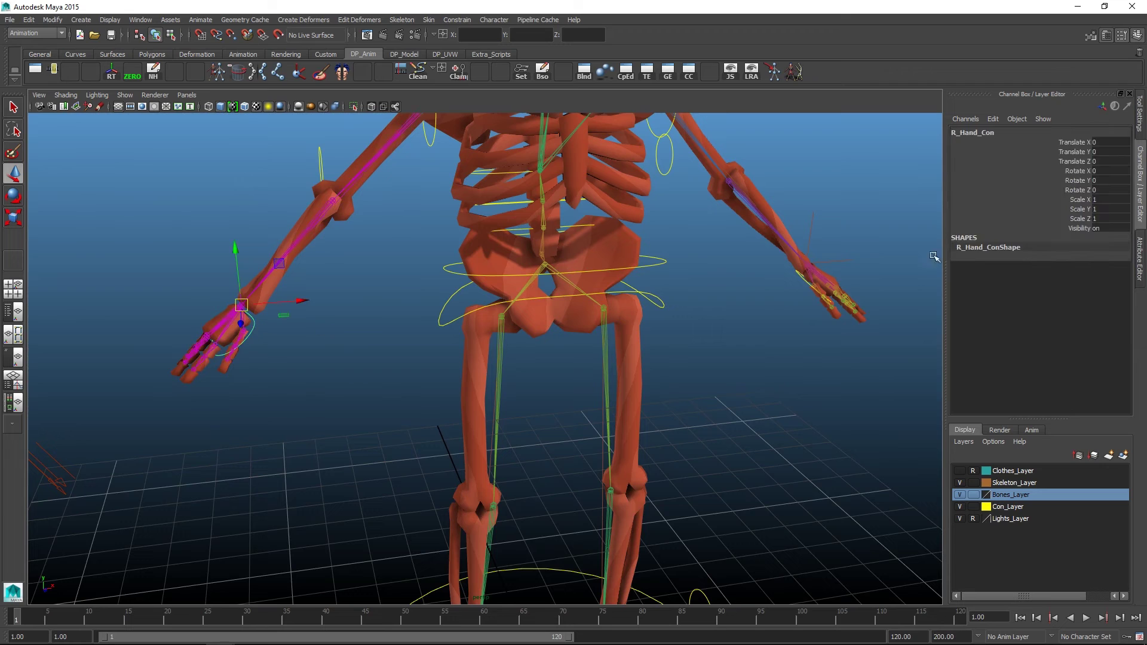
# - Add the left hand control to the selection, try scrubbing its four finger channels together, and undo the change
pyautogui.keyDown('shift'); pyautogui.click(800, 276); pyautogui.keyUp('shift')
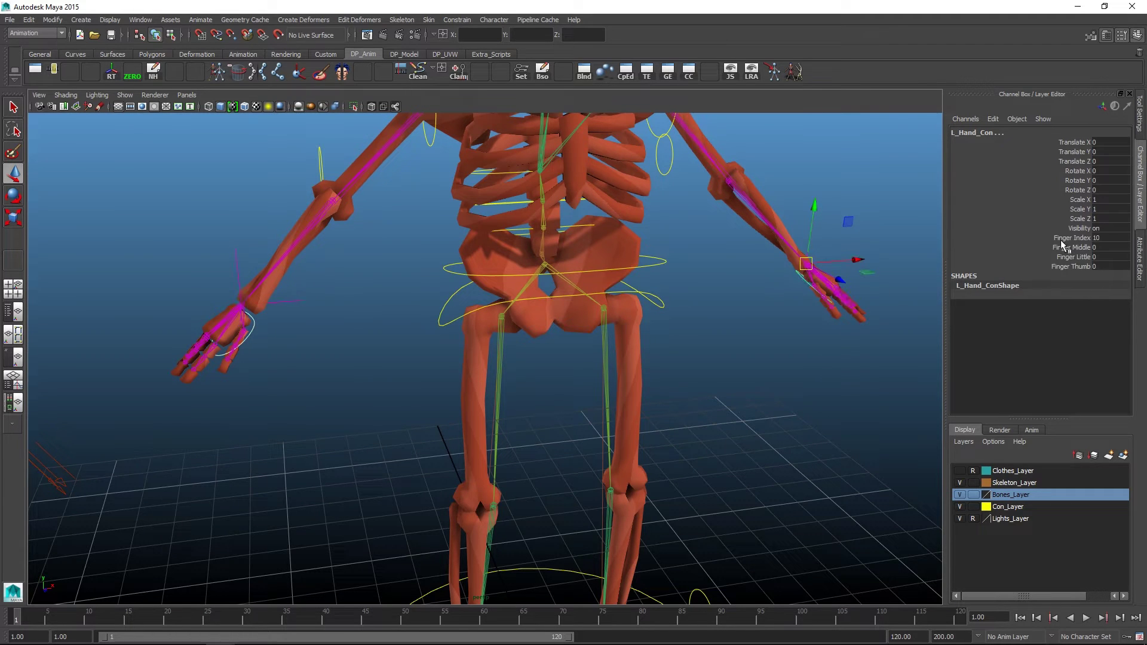
pyautogui.moveTo(1062, 241); pyautogui.dragTo(1072, 268)
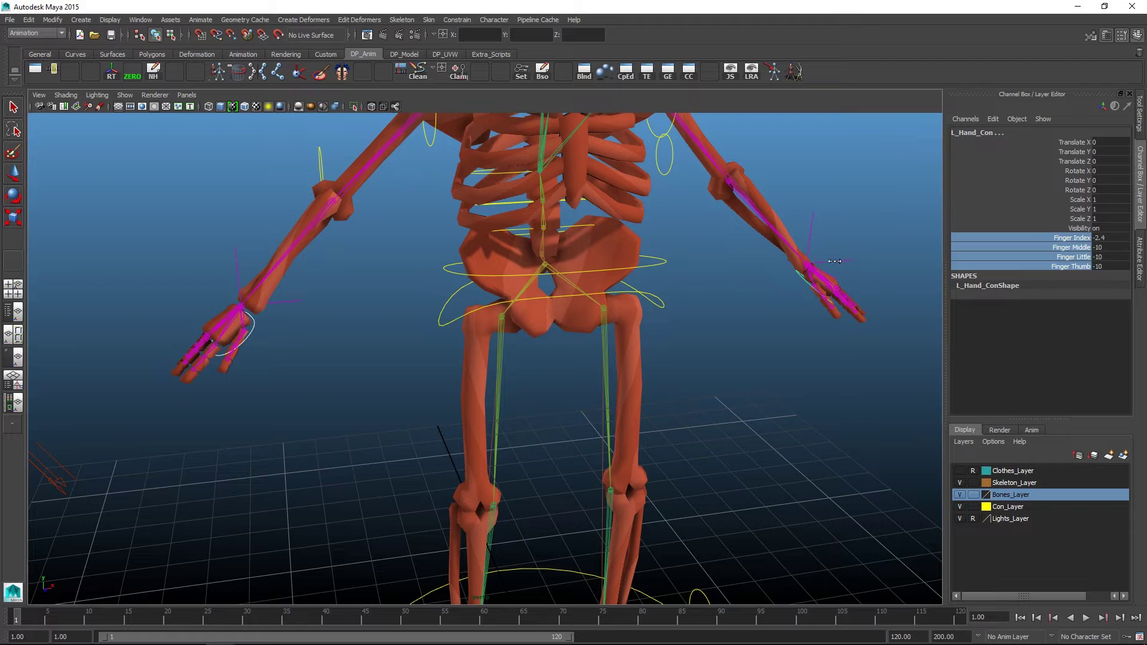
pyautogui.moveTo(530, 281); pyautogui.dragTo(579, 276, button='middle')
pyautogui.hotkey('ctrl', 'z')
pyautogui.keyDown('alt'); pyautogui.moveTo(707, 292); pyautogui.dragTo(613, 294); pyautogui.keyUp('alt')
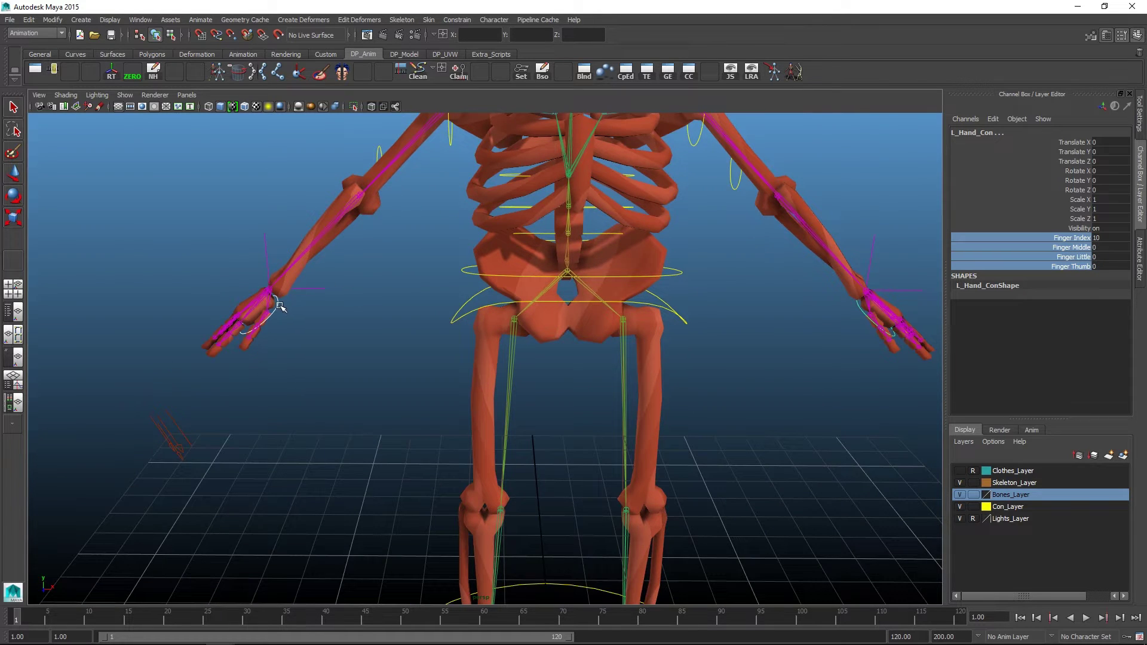
# - Select only the right hand control to compare its channel list with the left hand's
pyautogui.click(280, 307)
pyautogui.press('w')
pyautogui.keyDown('alt'); pyautogui.moveTo(587, 338); pyautogui.dragTo(564, 334); pyautogui.keyUp('alt')
pyautogui.keyDown('alt'); pyautogui.moveTo(597, 326); pyautogui.dragTo(303, 263, button='middle'); pyautogui.keyUp('alt')
pyautogui.keyDown('alt'); pyautogui.moveTo(302, 263); pyautogui.dragTo(472, 284, button='right'); pyautogui.keyUp('alt')
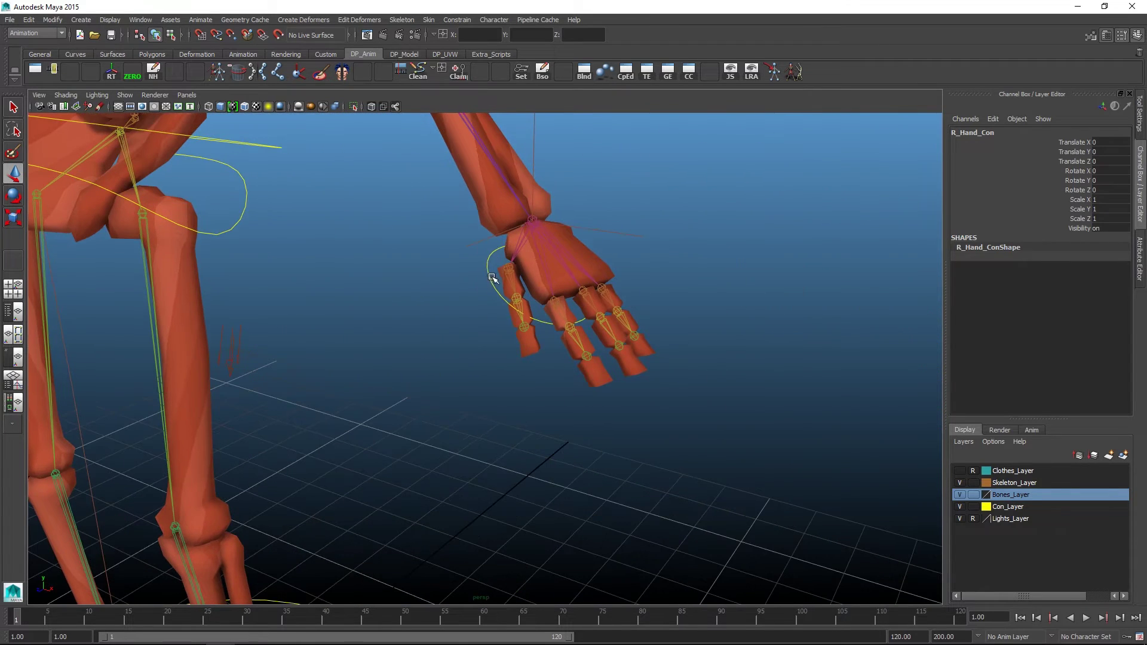
# - Select only the left hand control so its finger channels are displayed
pyautogui.click(492, 278)
pyautogui.moveTo(468, 315)
pyautogui.keyDown('alt'); pyautogui.mouseDown()
pyautogui.moveTo(478, 300)
pyautogui.moveTo(463, 305)
pyautogui.mouseUp(); pyautogui.keyUp('alt')
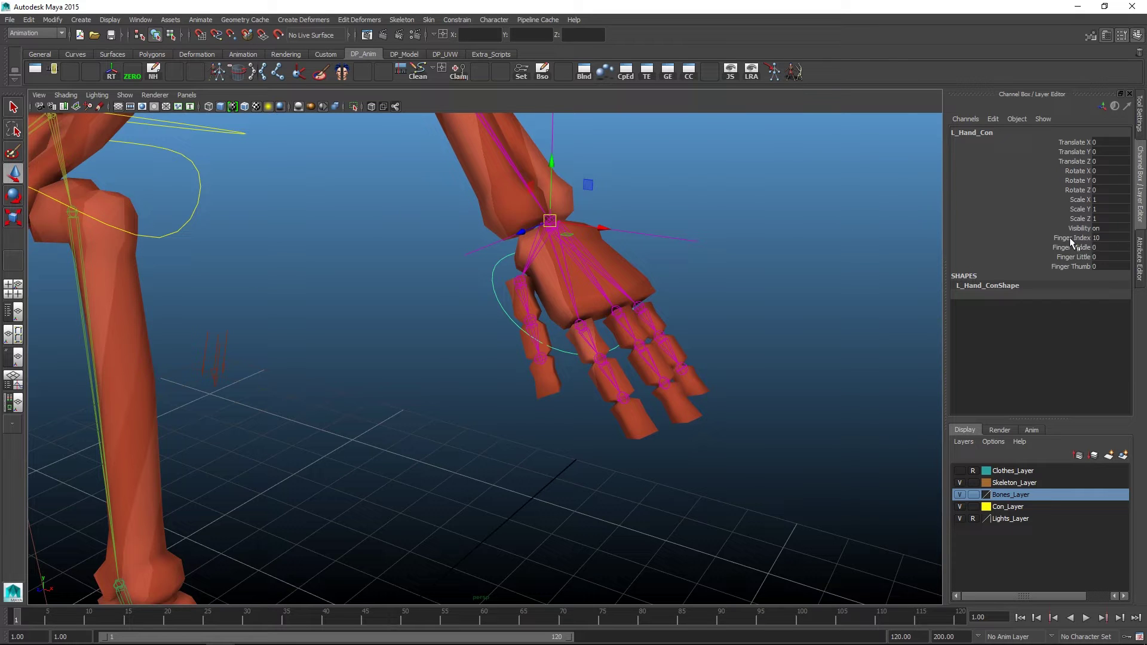
pyautogui.keyDown('alt'); pyautogui.moveTo(719, 210); pyautogui.dragTo(715, 224, button='middle'); pyautogui.keyUp('alt')
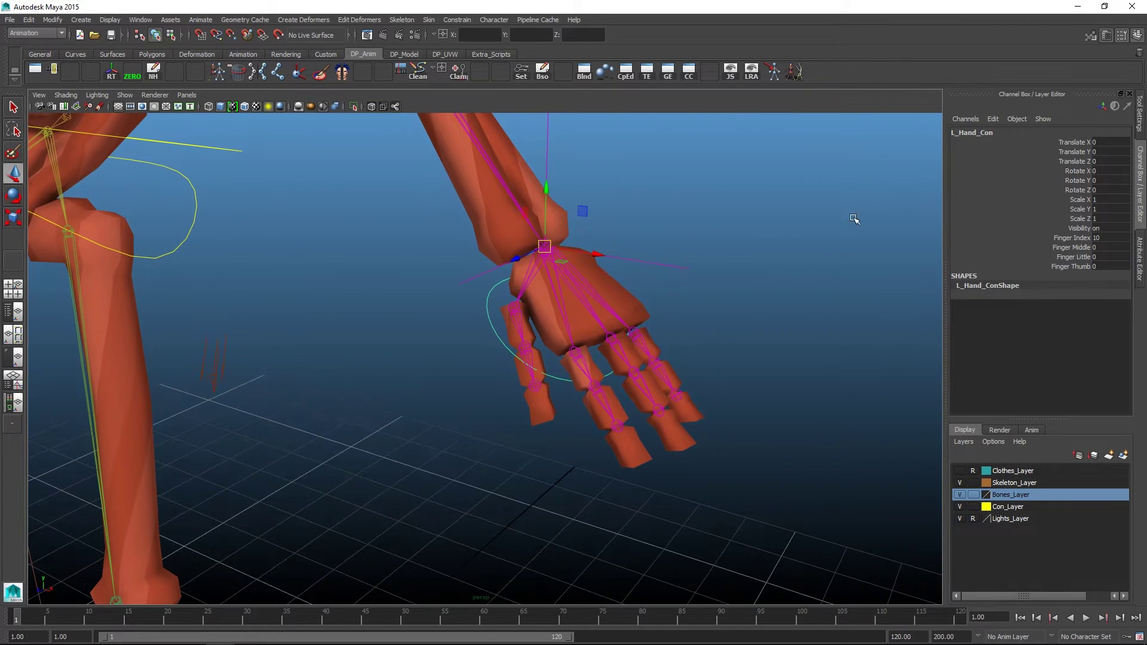
pyautogui.keyDown('alt'); pyautogui.moveTo(834, 226); pyautogui.dragTo(736, 251); pyautogui.keyUp('alt')
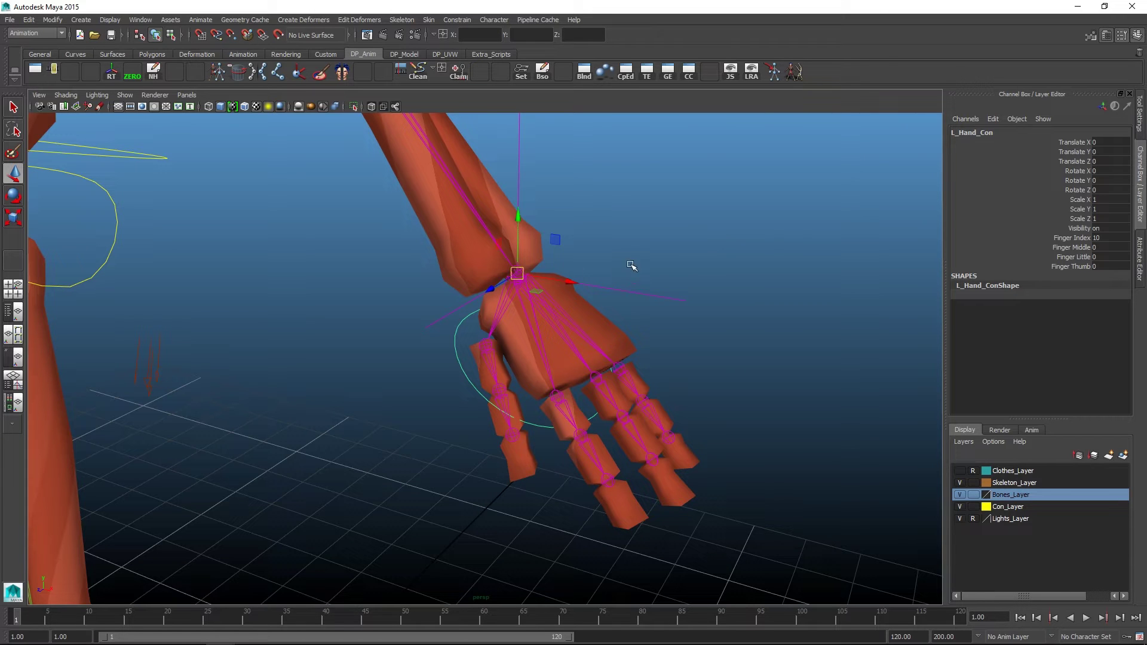
pyautogui.keyDown('alt'); pyautogui.moveTo(658, 247); pyautogui.dragTo(592, 216); pyautogui.keyUp('alt')
# - Open the Set Driven Key window and place it beside the left hand
pyautogui.click(201, 20)
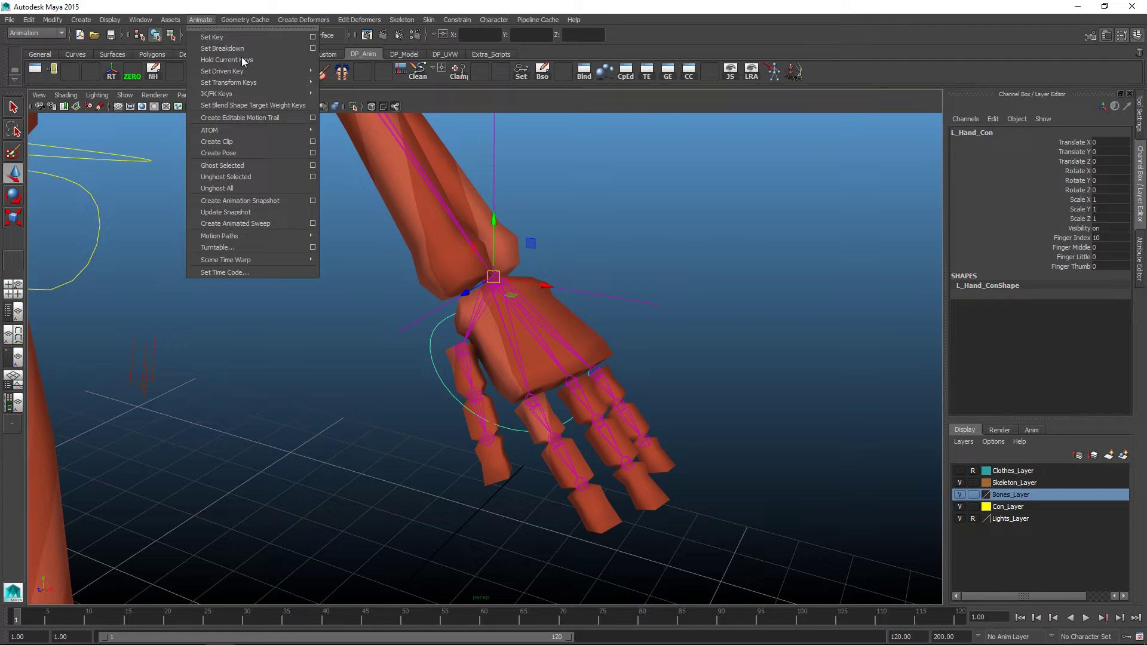
pyautogui.moveTo(257, 73)
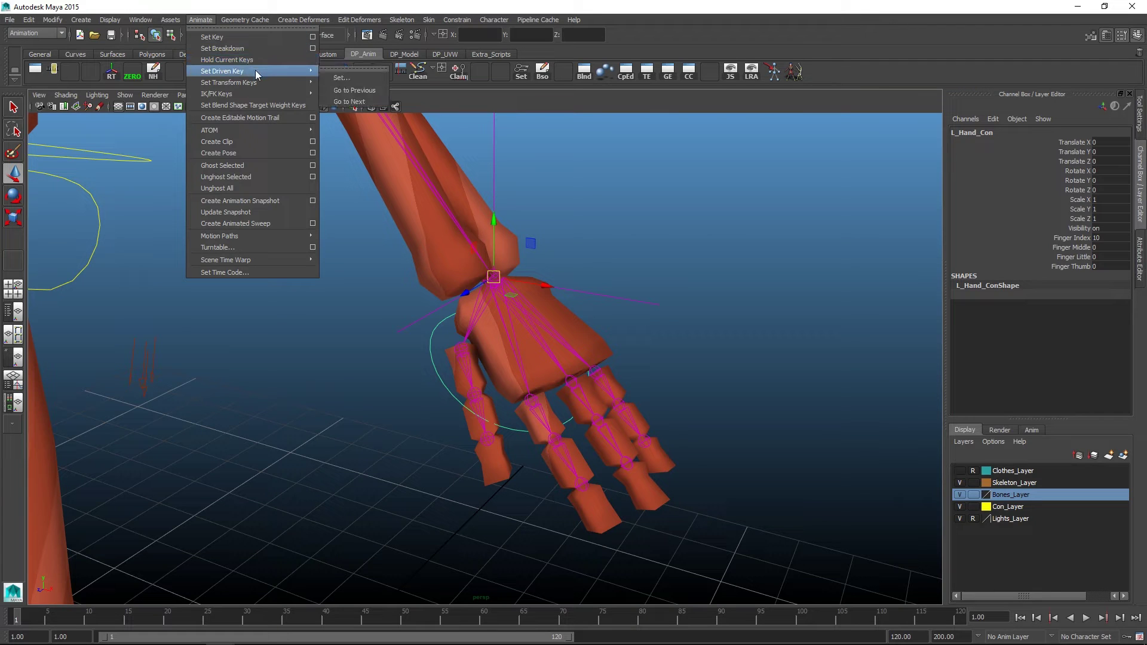
pyautogui.click(345, 83)
pyautogui.moveTo(242, 176); pyautogui.dragTo(285, 197)
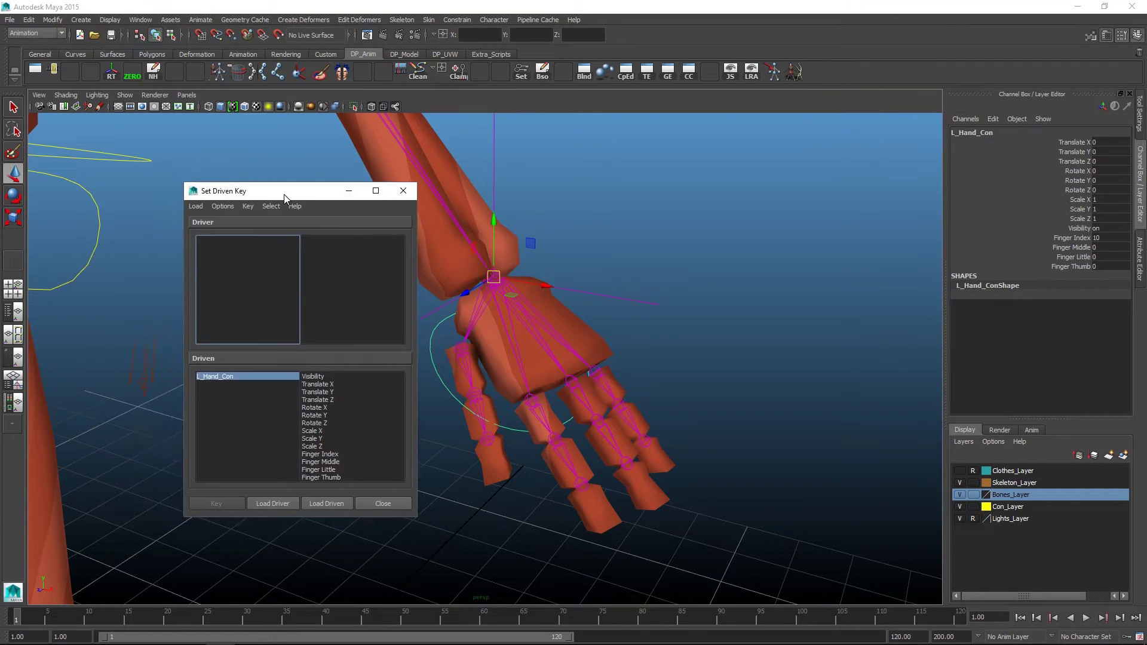
pyautogui.keyDown('alt'); pyautogui.moveTo(615, 253); pyautogui.dragTo(621, 243); pyautogui.keyUp('alt')
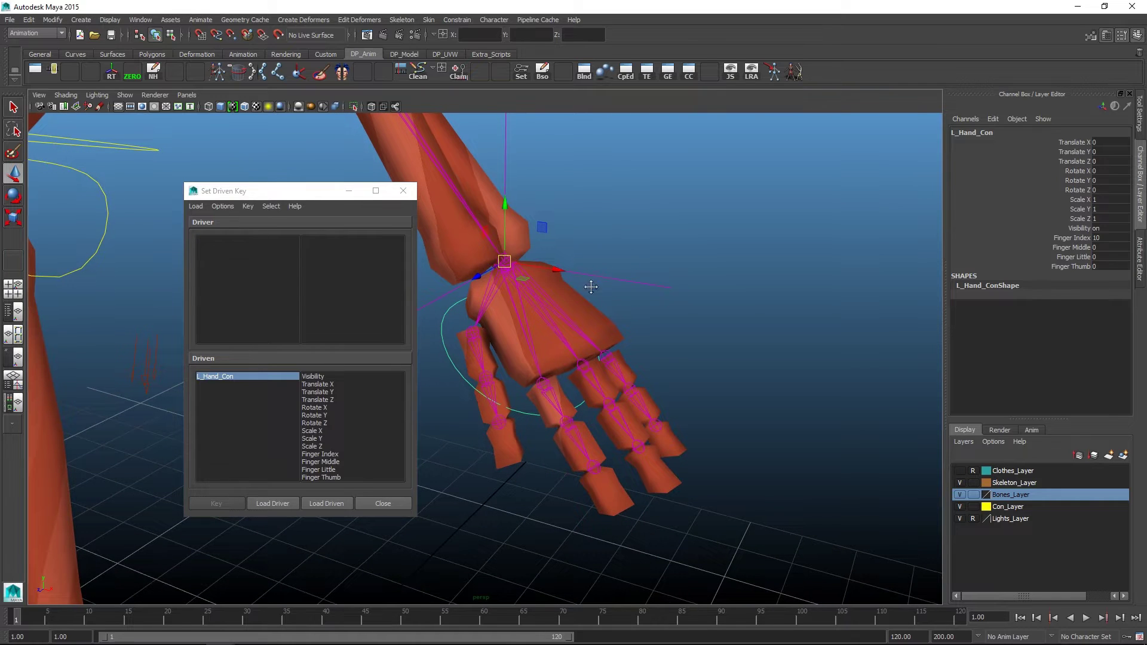
pyautogui.keyDown('alt'); pyautogui.moveTo(594, 286); pyautogui.dragTo(583, 296); pyautogui.keyUp('alt')
pyautogui.moveTo(284, 192); pyautogui.dragTo(259, 149)
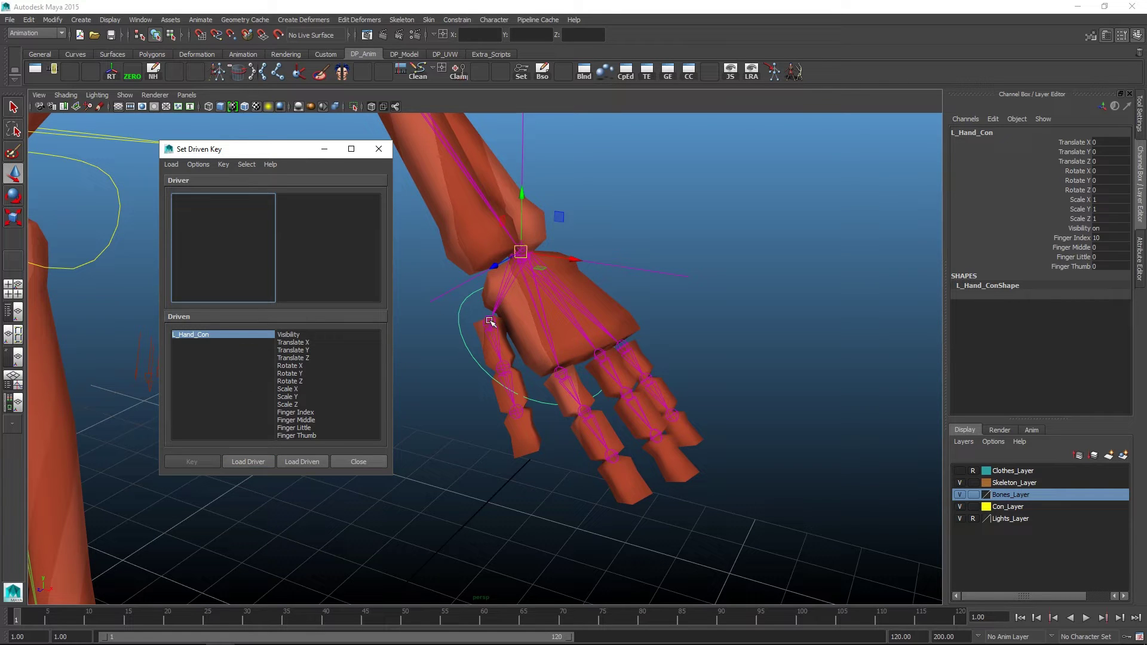
pyautogui.keyDown('alt'); pyautogui.moveTo(459, 343); pyautogui.dragTo(472, 341, button='middle'); pyautogui.keyUp('alt')
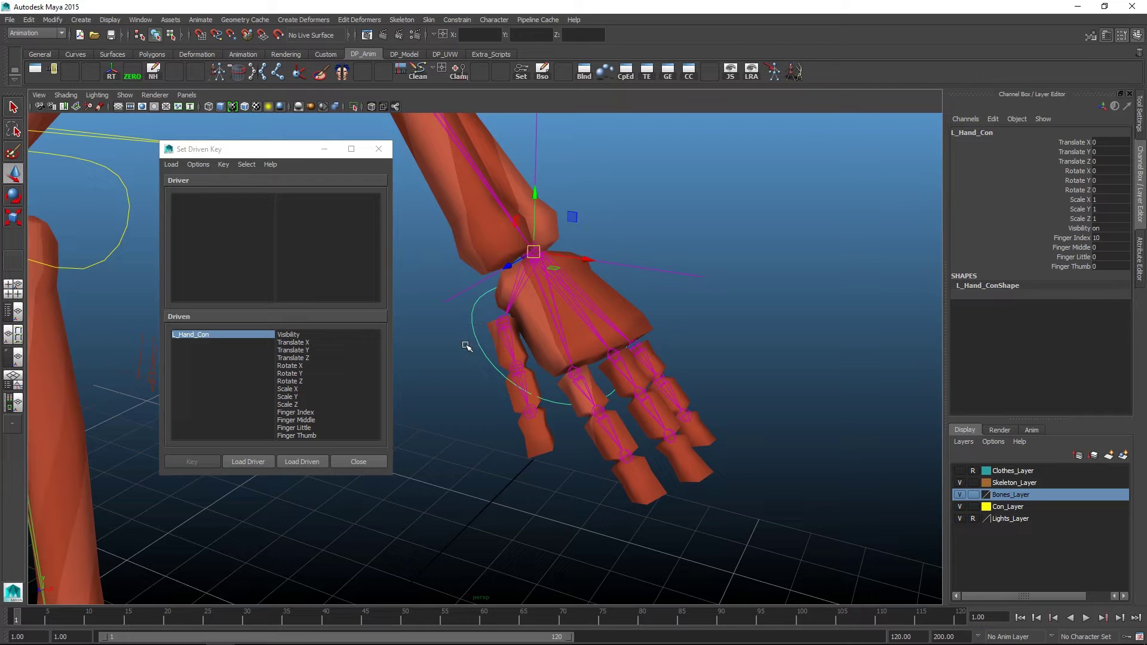
# - Load the left hand control as the driver and choose Finger Index as the driver attribute
pyautogui.click(257, 465)
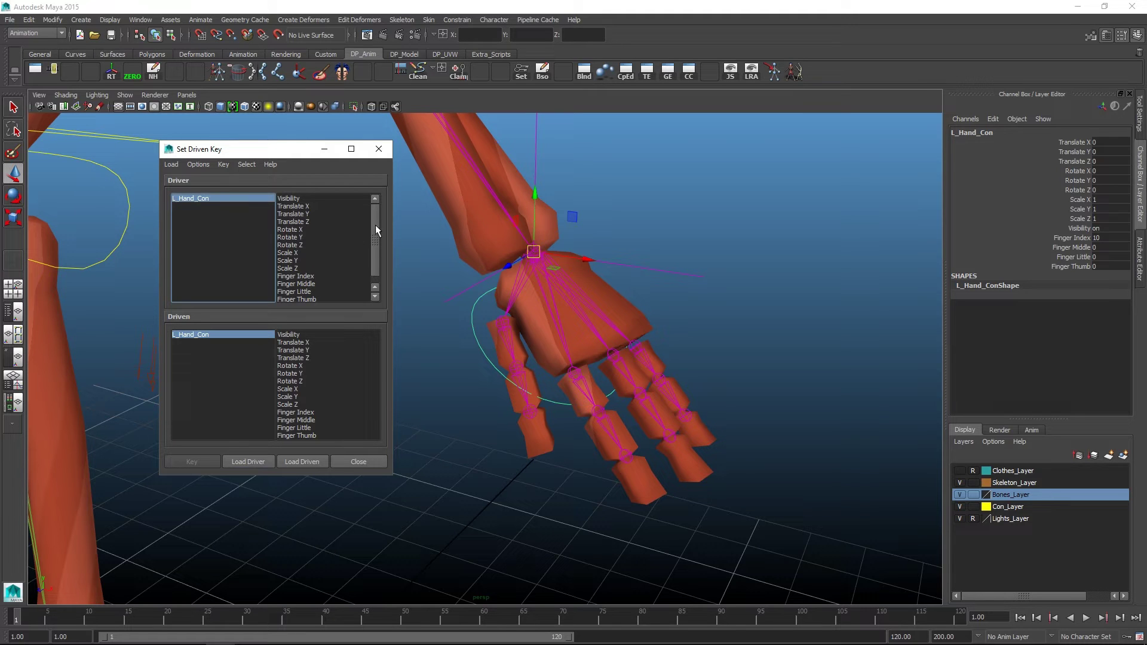
pyautogui.scroll(-1, 375, 225)
pyautogui.click(302, 284)
pyautogui.click(300, 269)
pyautogui.click(309, 276)
pyautogui.click(310, 284)
pyautogui.click(316, 292)
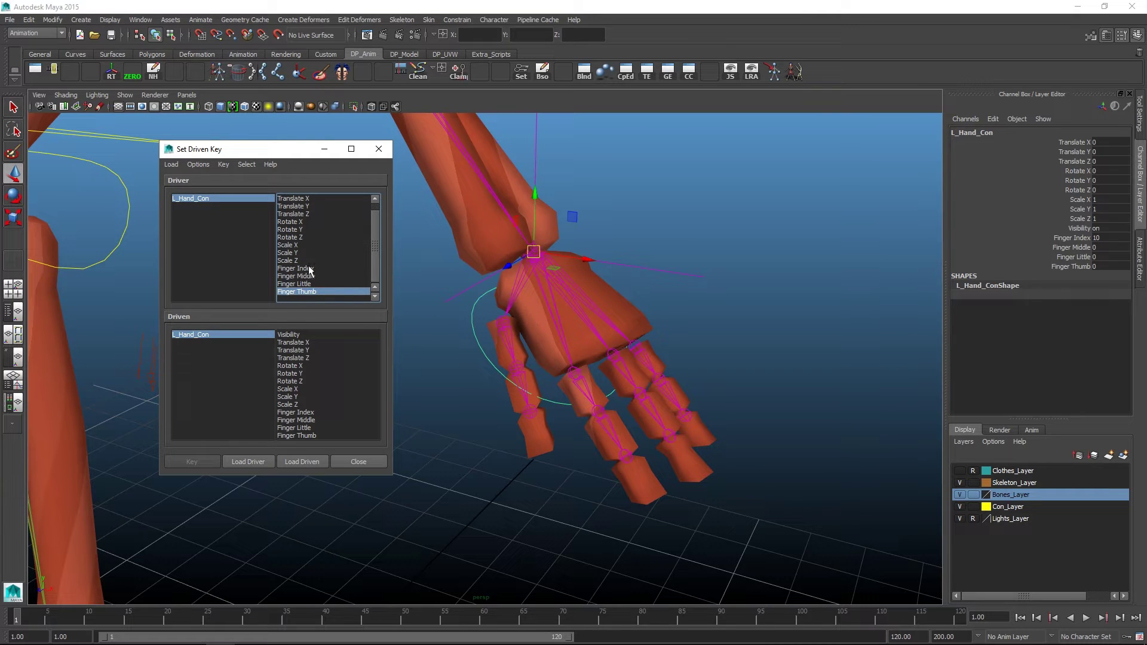
pyautogui.click(309, 270)
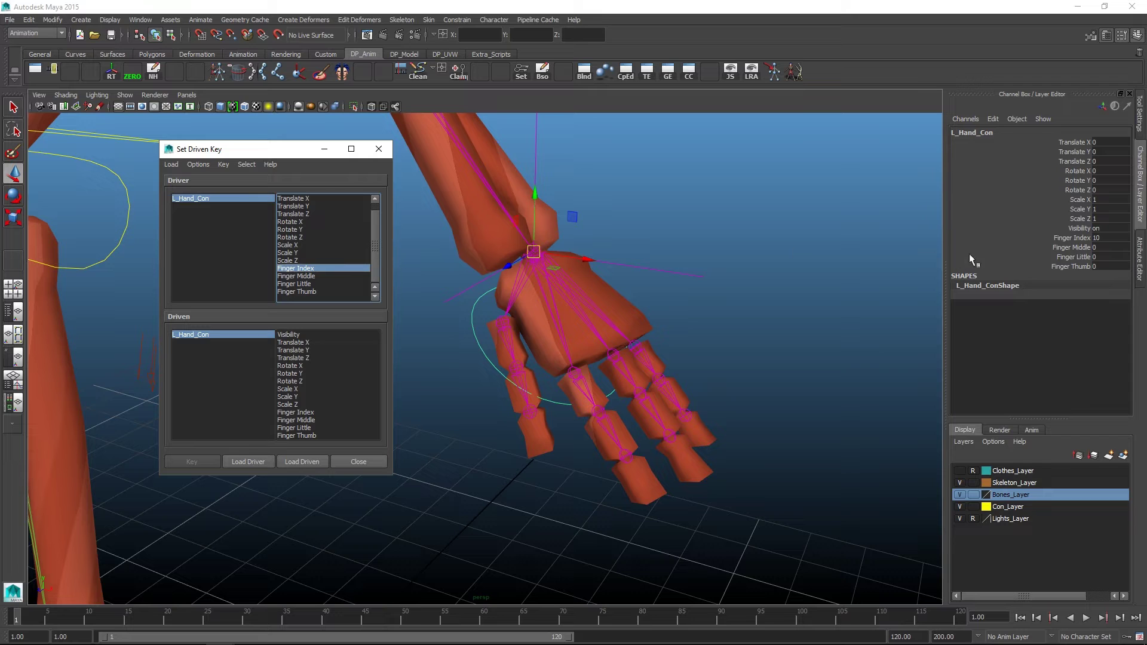
# - Select the three left index finger joints, L_Index_1_Jnt to L_Index_3_Jnt, and load them as driven objects
pyautogui.press('\\')
pyautogui.keyDown('alt'); pyautogui.moveTo(685, 309); pyautogui.dragTo(706, 310); pyautogui.keyUp('alt')
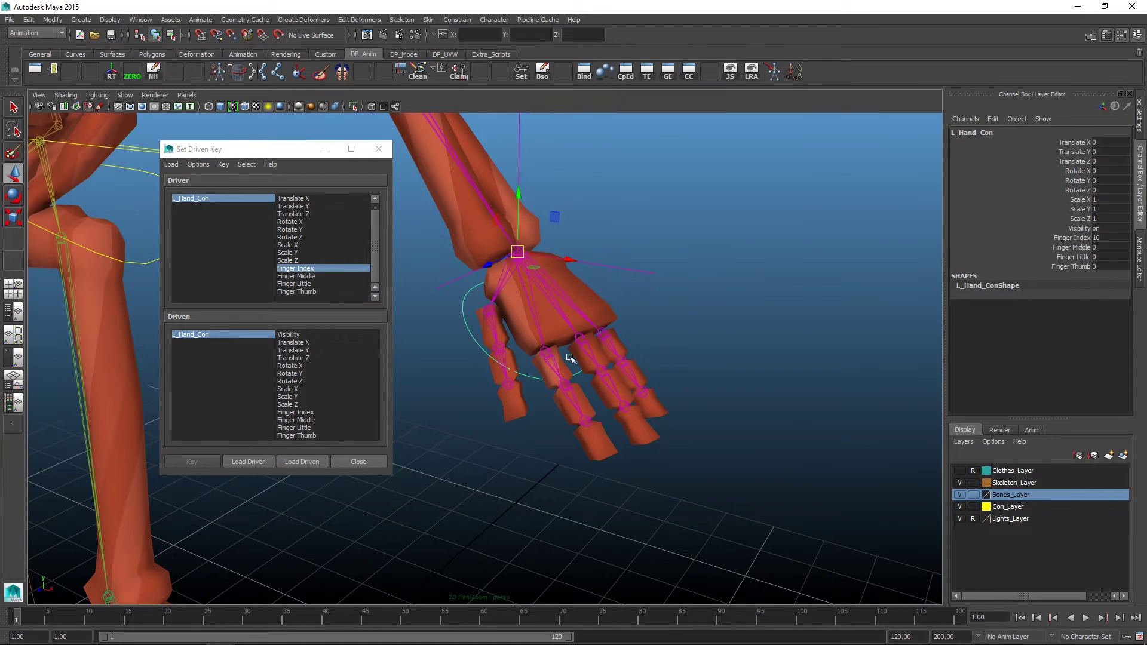
pyautogui.scroll(3, 648, 366)
pyautogui.keyDown('alt'); pyautogui.moveTo(645, 502); pyautogui.dragTo(519, 325); pyautogui.keyUp('alt')
pyautogui.click(537, 322)
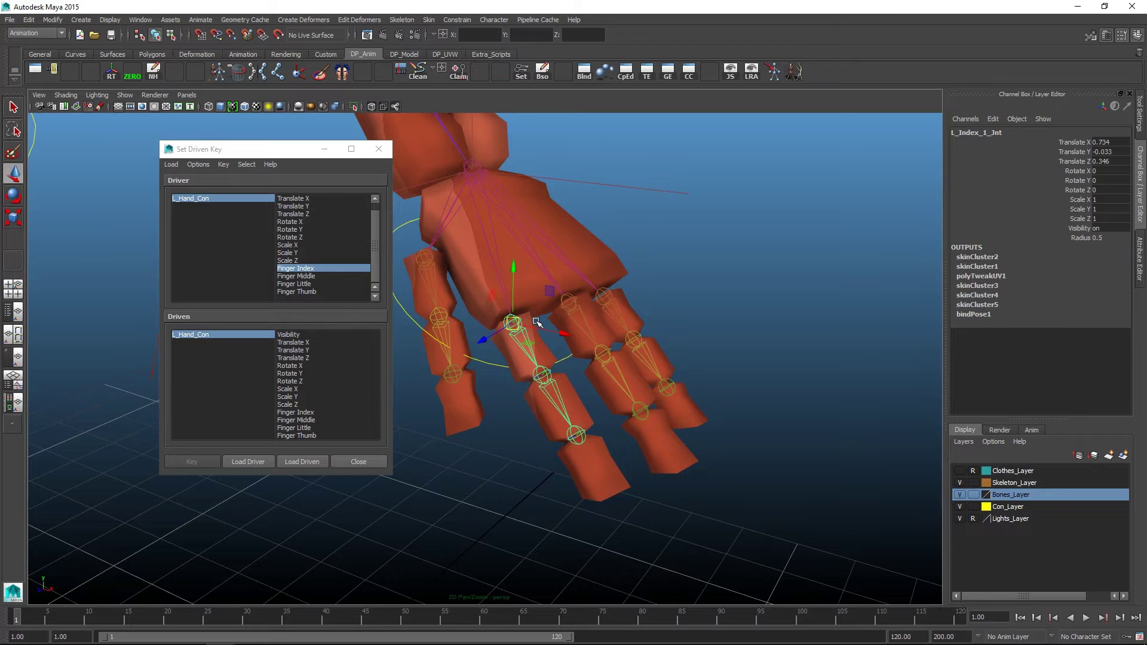
pyautogui.keyDown('shift'); pyautogui.click(542, 375); pyautogui.keyUp('shift')
pyautogui.keyDown('shift'); pyautogui.click(576, 435); pyautogui.keyUp('shift')
pyautogui.keyDown('alt'); pyautogui.moveTo(690, 387); pyautogui.dragTo(722, 395, button='middle'); pyautogui.keyUp('alt')
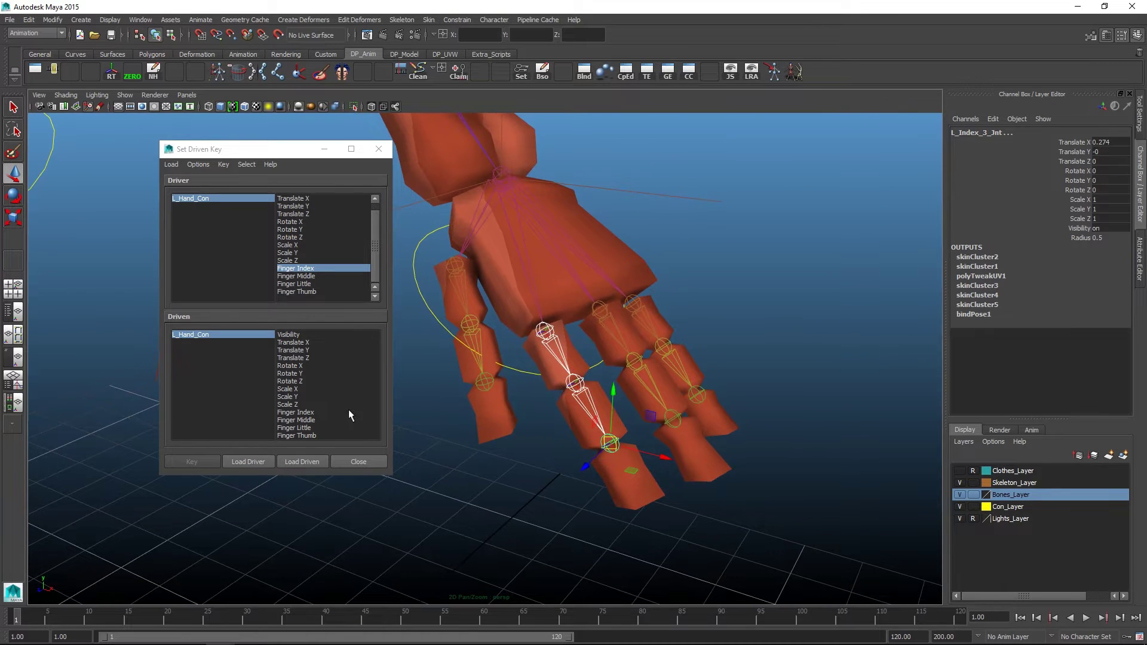
pyautogui.click(302, 462)
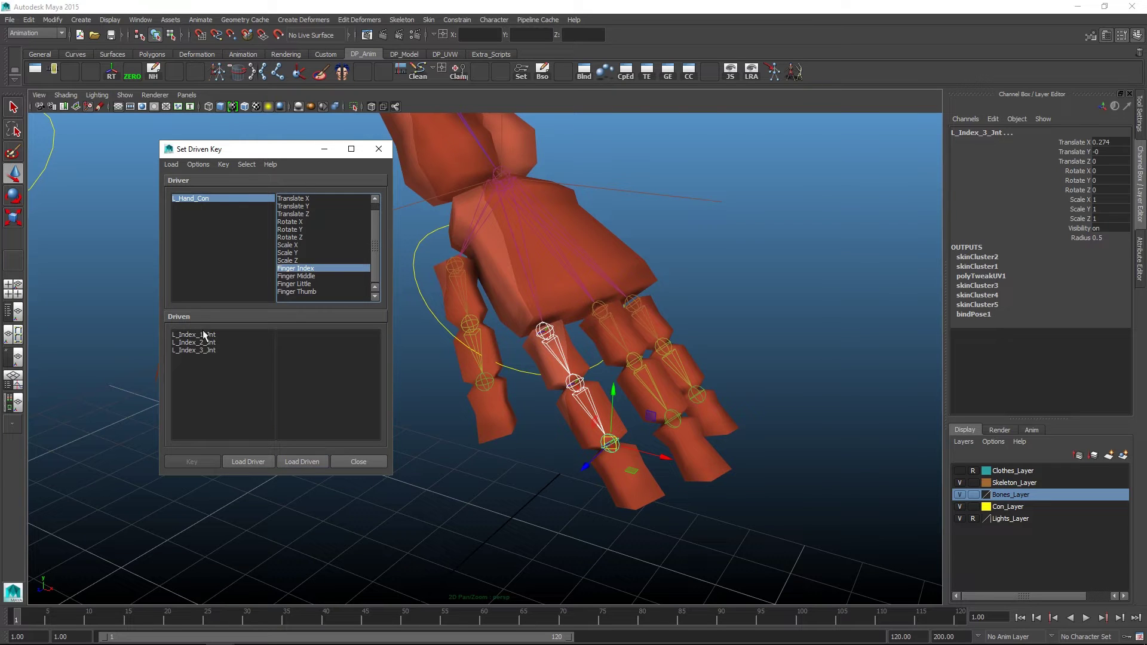
# - Highlight all three index joints in the driven list and choose Rotate Z as their driven attribute
pyautogui.moveTo(208, 336); pyautogui.dragTo(209, 351)
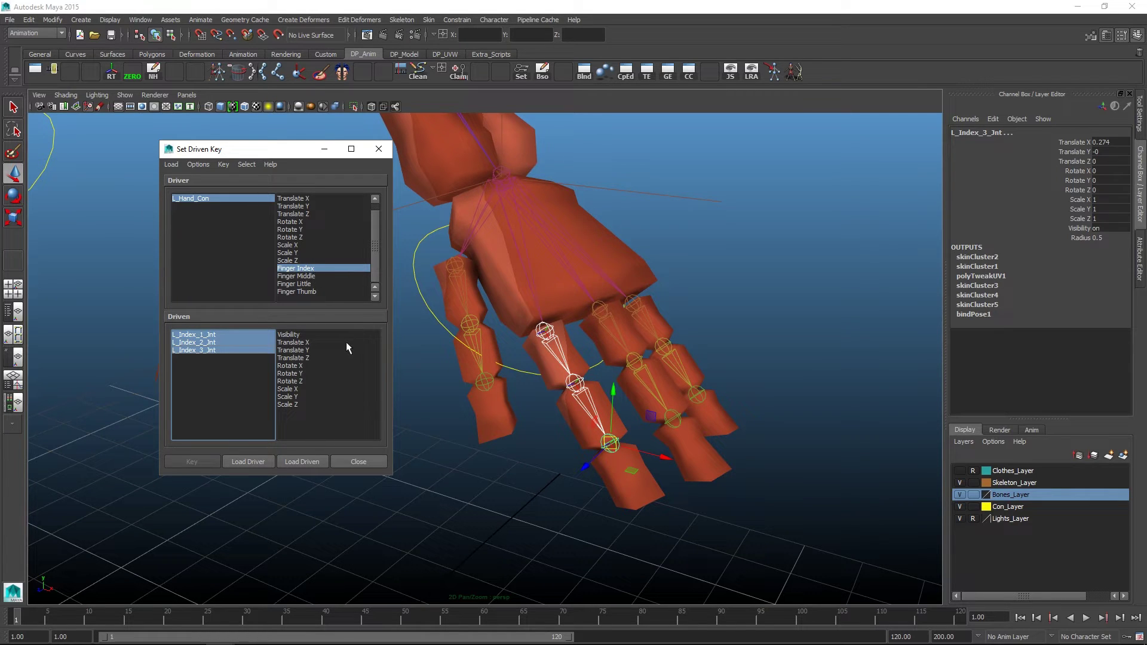
pyautogui.moveTo(297, 366); pyautogui.dragTo(298, 382)
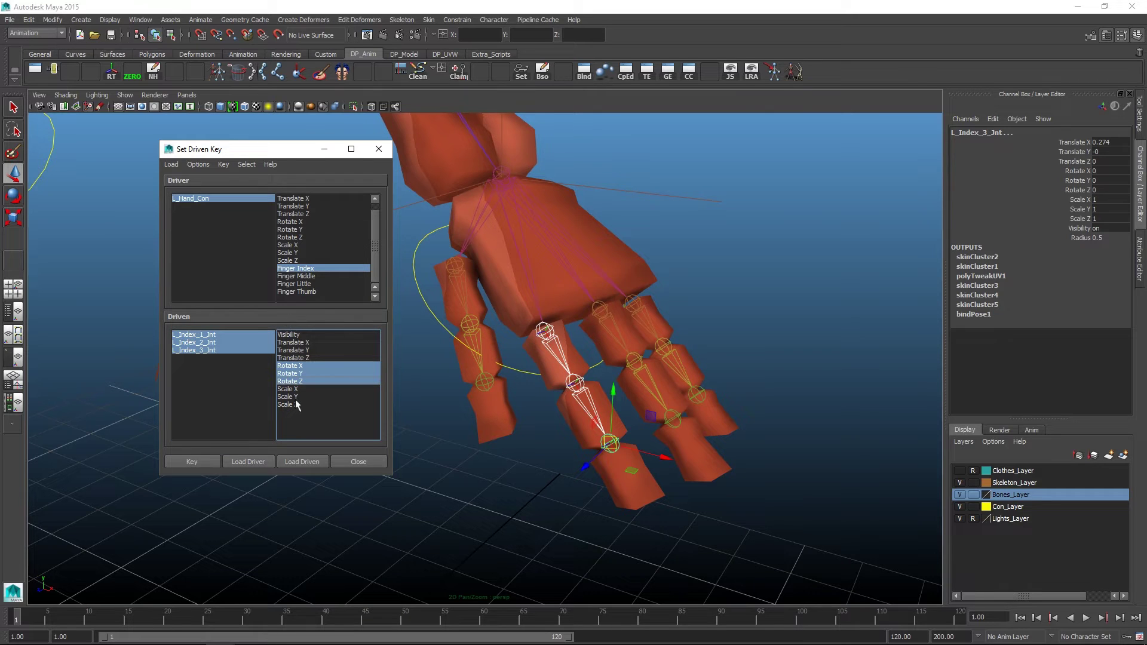
pyautogui.keyDown('alt'); pyautogui.moveTo(645, 312); pyautogui.dragTo(671, 301); pyautogui.keyUp('alt')
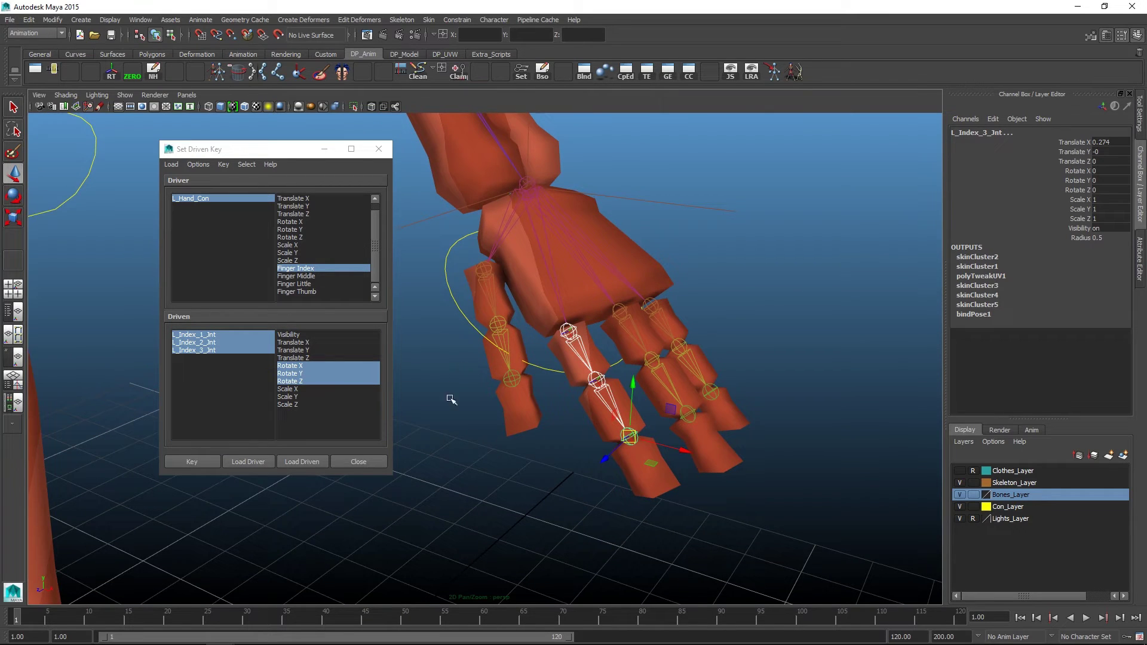
pyautogui.click(315, 381)
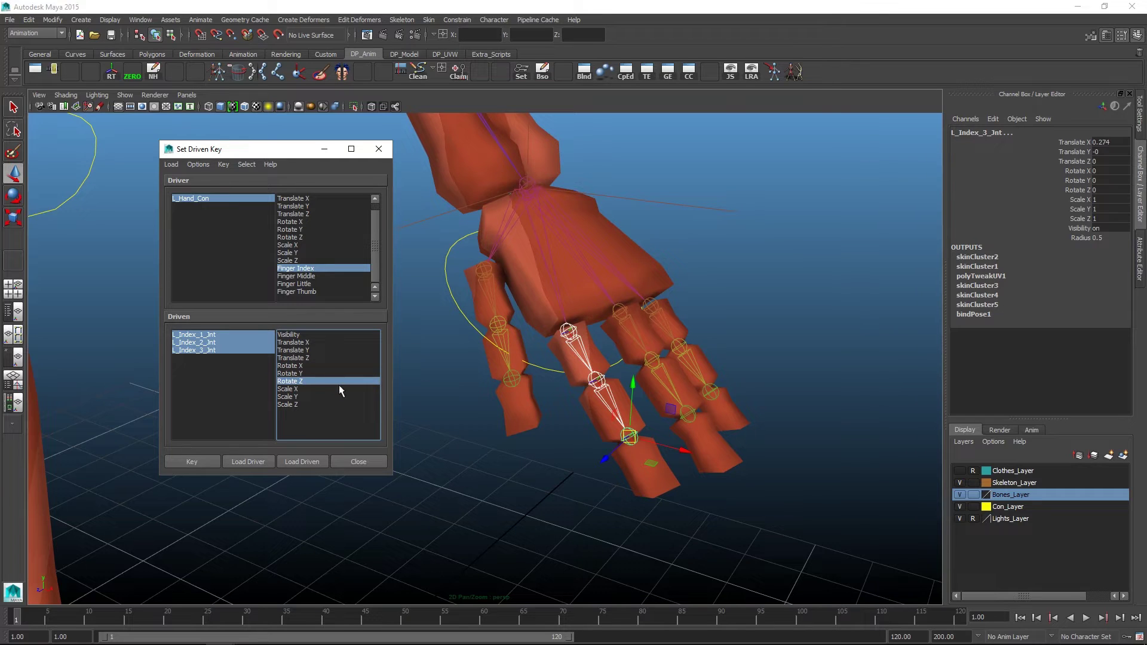
# - Key the rest pose of the three left index joints in Set Driven Key with the hand control's Finger Index at 0
pyautogui.click(453, 276)
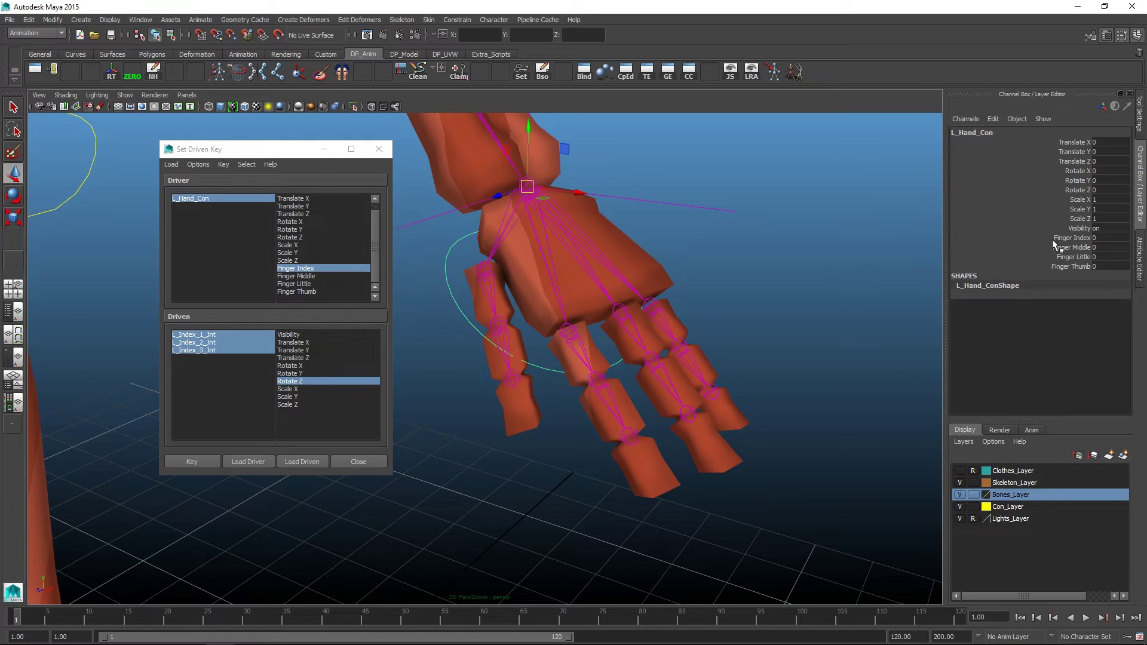
pyautogui.click(1086, 238)
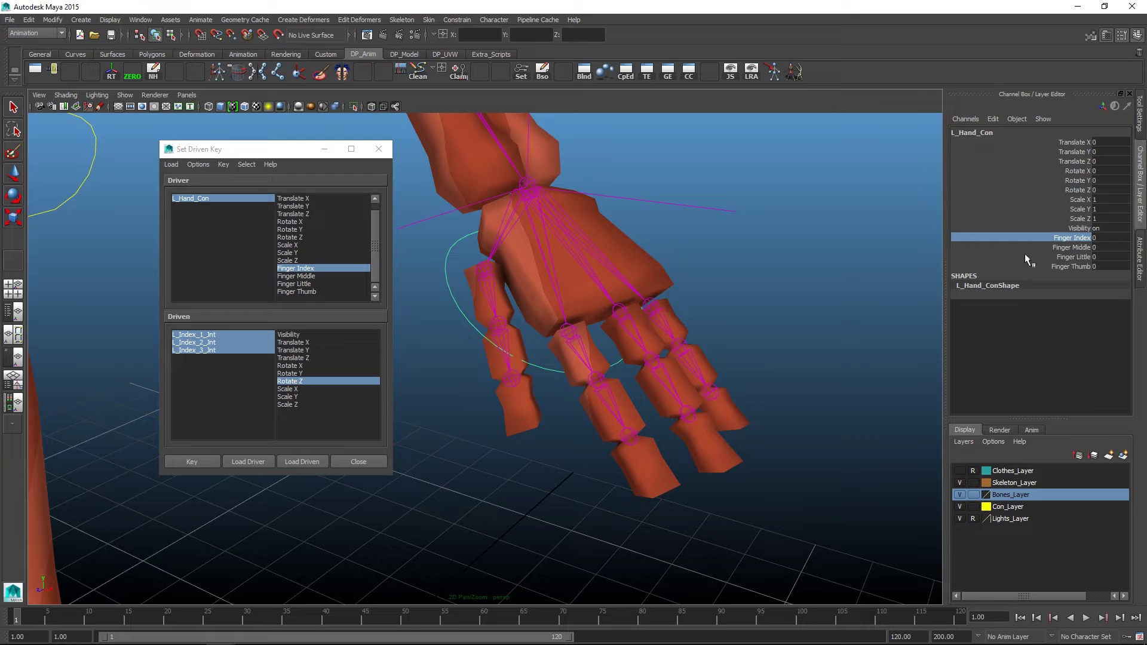
pyautogui.click(1105, 237)
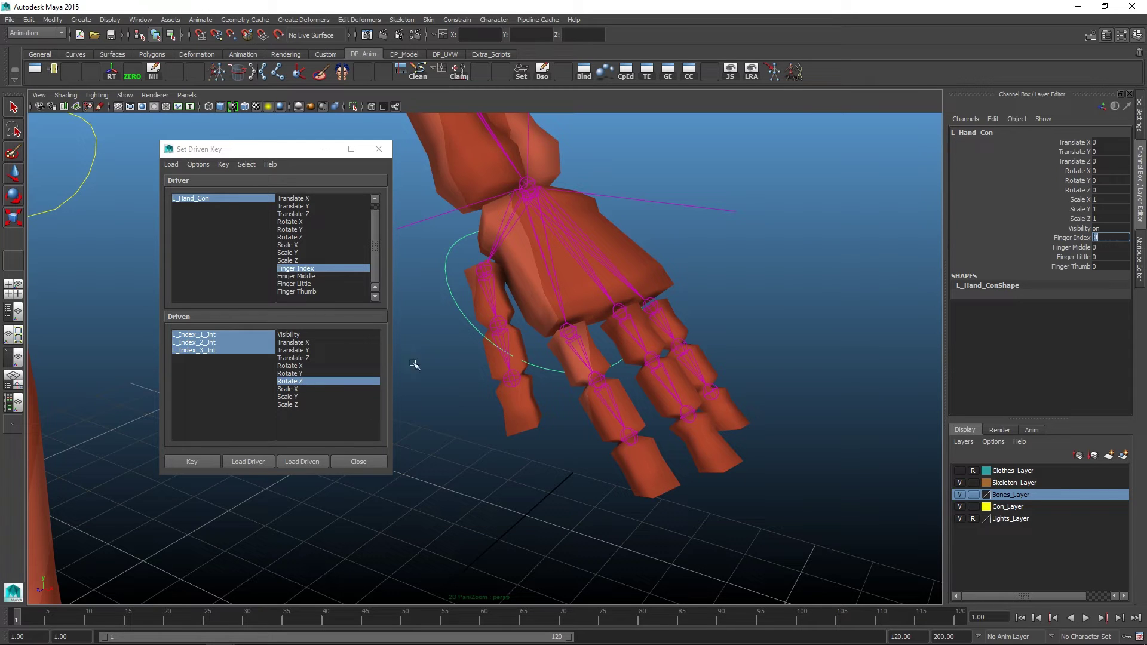
pyautogui.click(570, 332)
pyautogui.press('w')
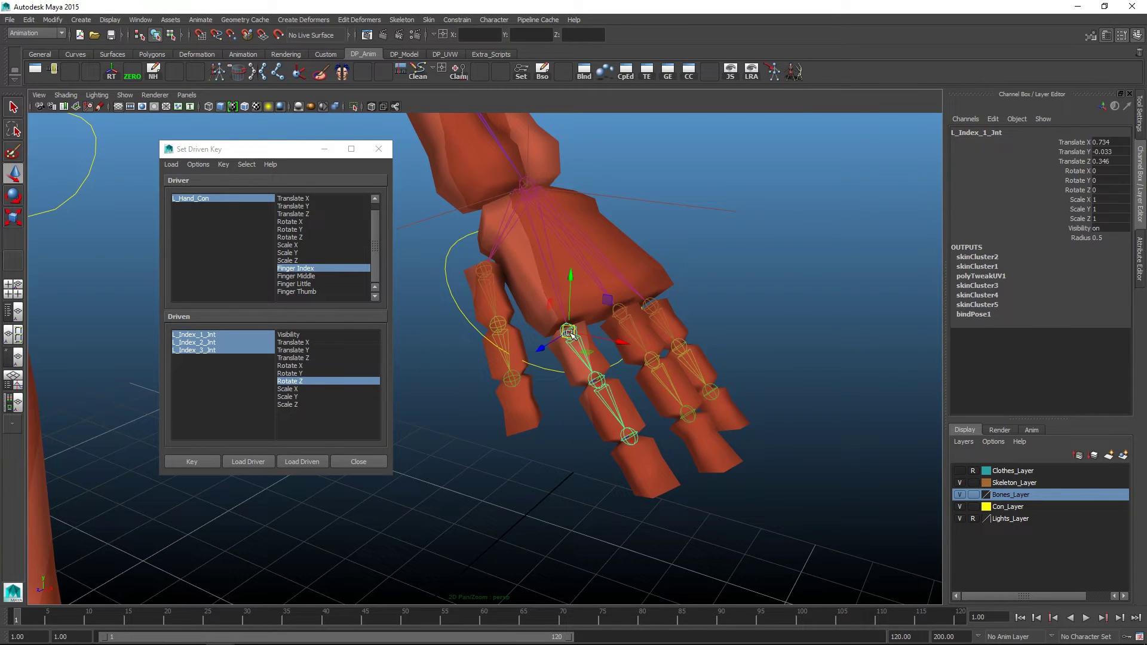
pyautogui.doubleClick(570, 332)
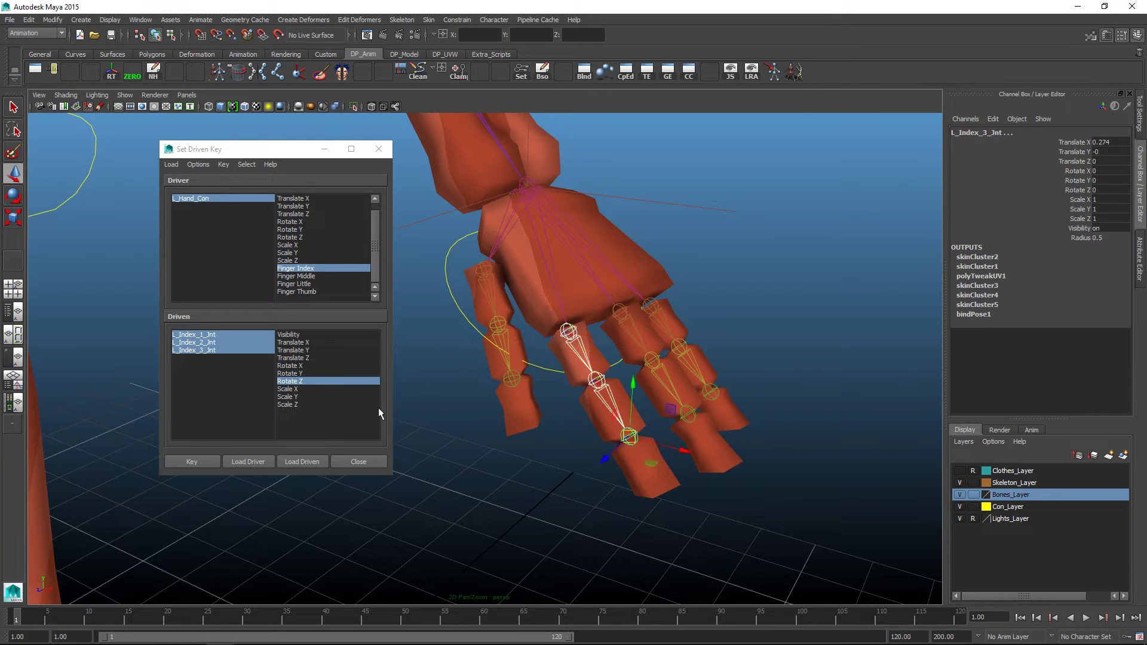
pyautogui.click(192, 461)
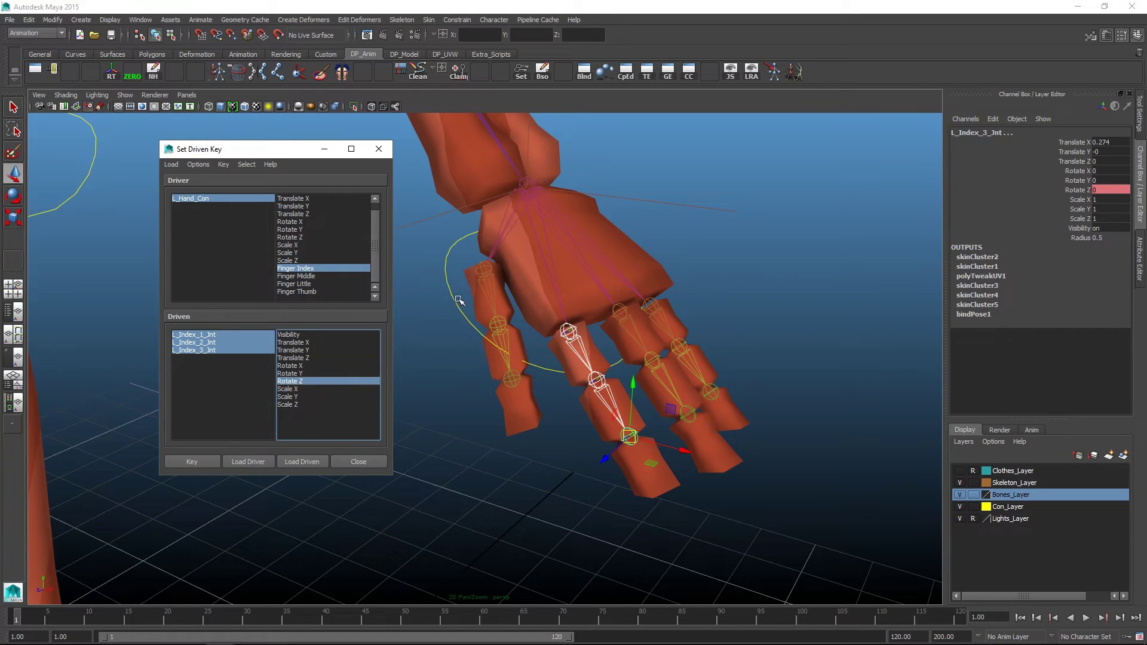
# - Set Finger Index on the left hand control to 10
pyautogui.click(438, 308)
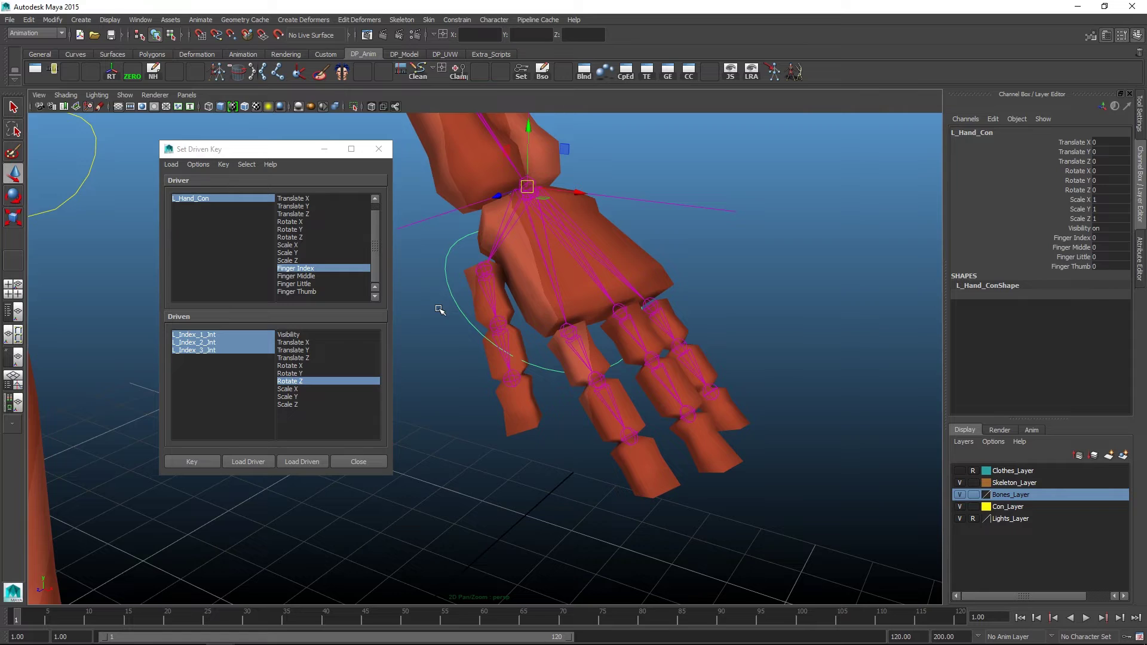
pyautogui.click(1074, 237)
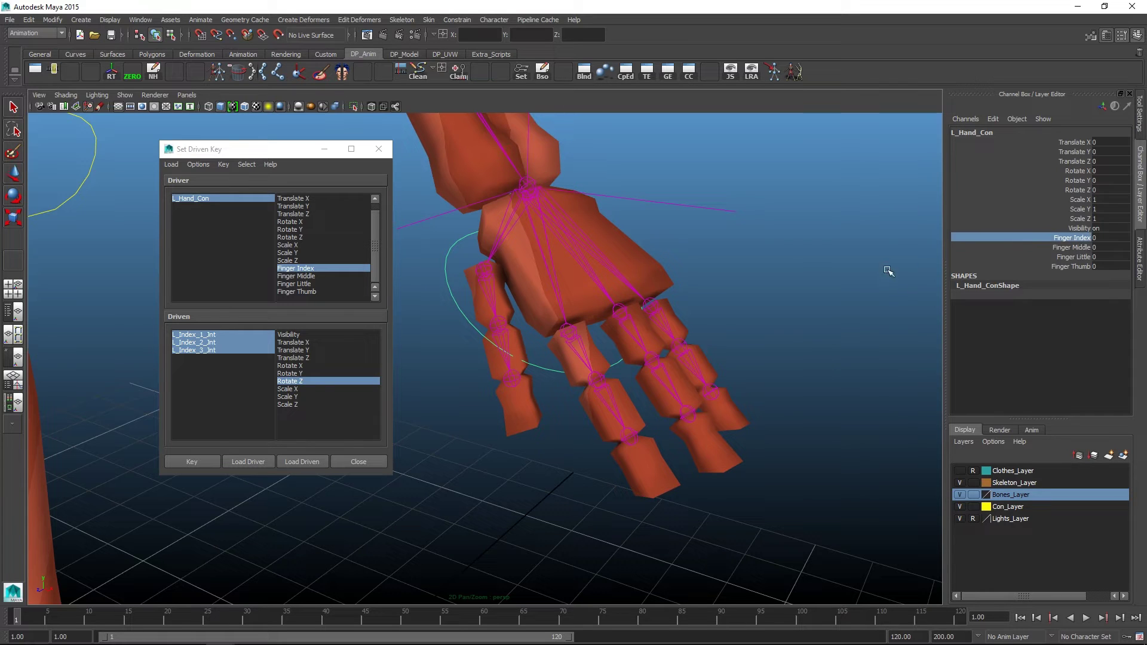
pyautogui.moveTo(835, 261); pyautogui.dragTo(836, 261, button='middle')
# - Set Rotate Z of the three left index joints to -70 and key this curled pose in Set Driven Key
pyautogui.click(568, 330)
pyautogui.press('g')
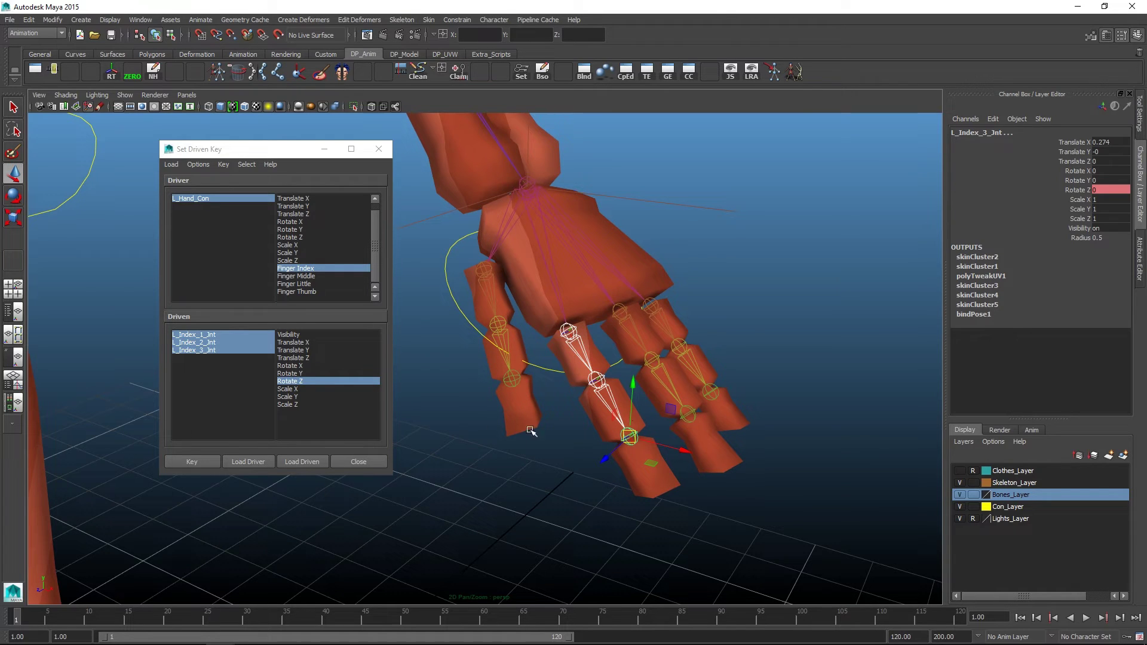
pyautogui.press('e')
pyautogui.moveTo(587, 338)
pyautogui.keyDown('alt'); pyautogui.mouseDown()
pyautogui.moveTo(626, 353)
pyautogui.moveTo(644, 404)
pyautogui.moveTo(582, 405)
pyautogui.moveTo(929, 387)
pyautogui.moveTo(626, 380)
pyautogui.moveTo(607, 402)
pyautogui.moveTo(622, 396)
pyautogui.moveTo(614, 371)
pyautogui.moveTo(552, 356)
pyautogui.moveTo(568, 335)
pyautogui.mouseUp(); pyautogui.keyUp('alt')
pyautogui.write('-70')
pyautogui.press('Tab')
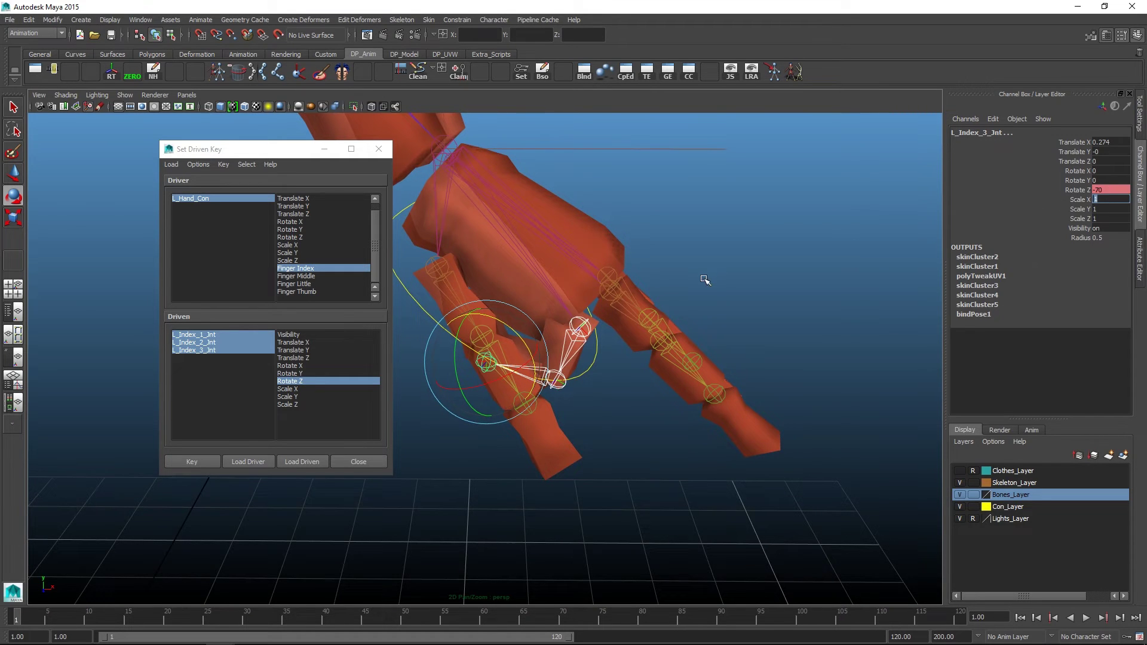
pyautogui.keyDown('alt'); pyautogui.moveTo(702, 279); pyautogui.dragTo(688, 248); pyautogui.keyUp('alt')
pyautogui.click(191, 461)
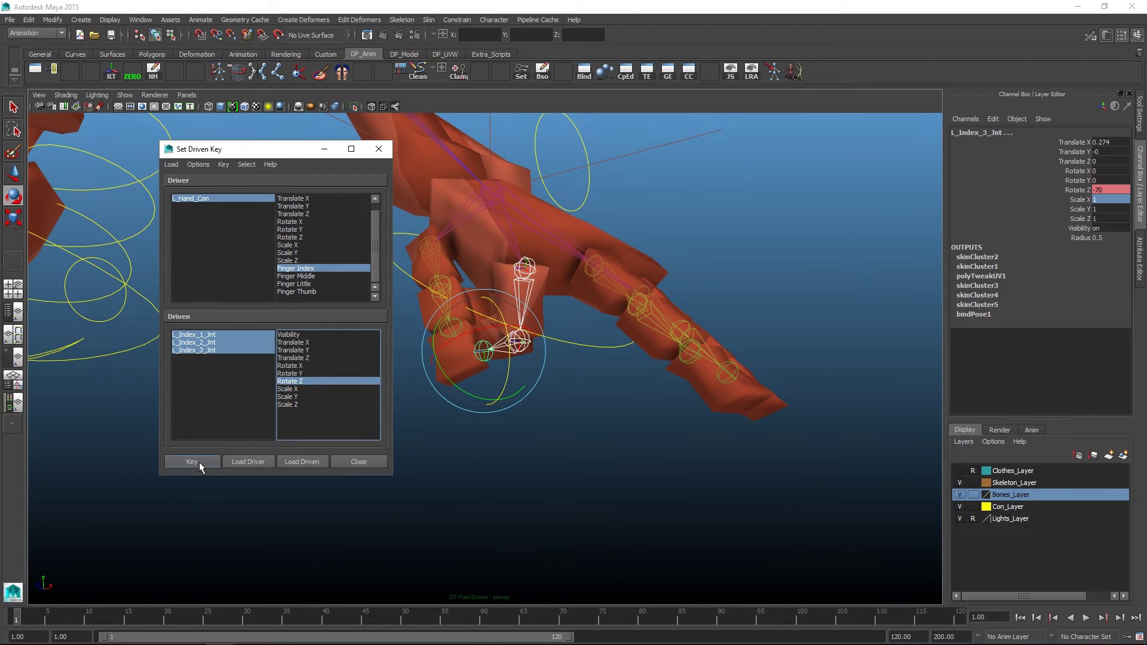
# - Scrub Finger Index on the left hand control to check how the index finger curls between the keyed poses
pyautogui.keyDown('alt'); pyautogui.moveTo(590, 358); pyautogui.dragTo(588, 370); pyautogui.keyUp('alt')
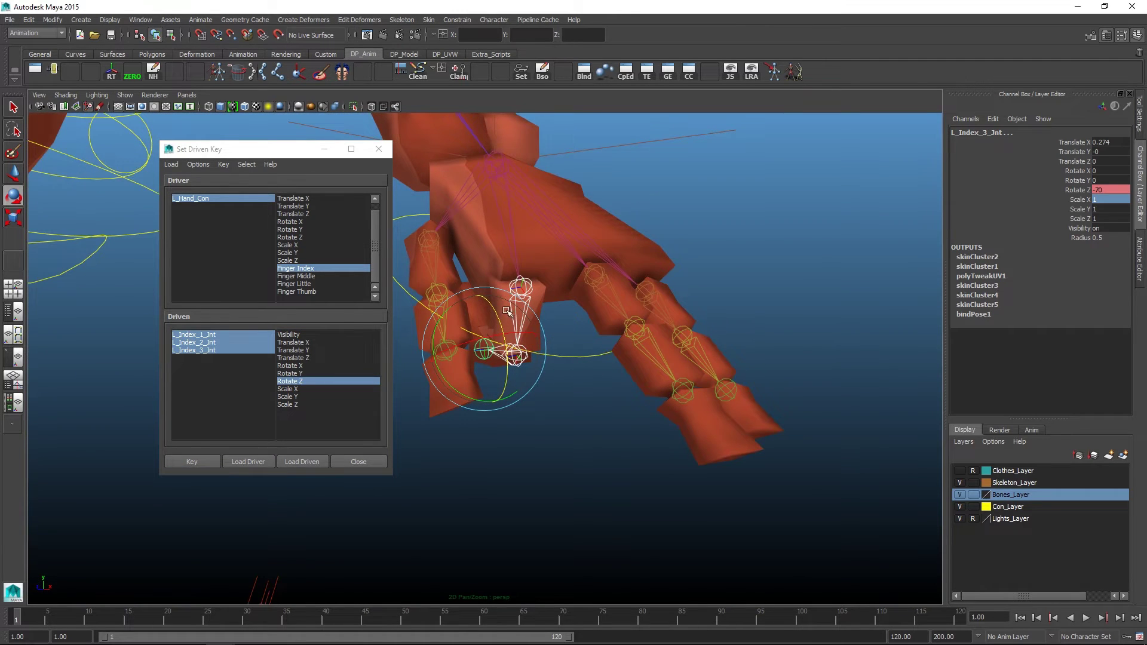
pyautogui.keyDown('alt'); pyautogui.moveTo(650, 308); pyautogui.dragTo(643, 313); pyautogui.keyUp('alt')
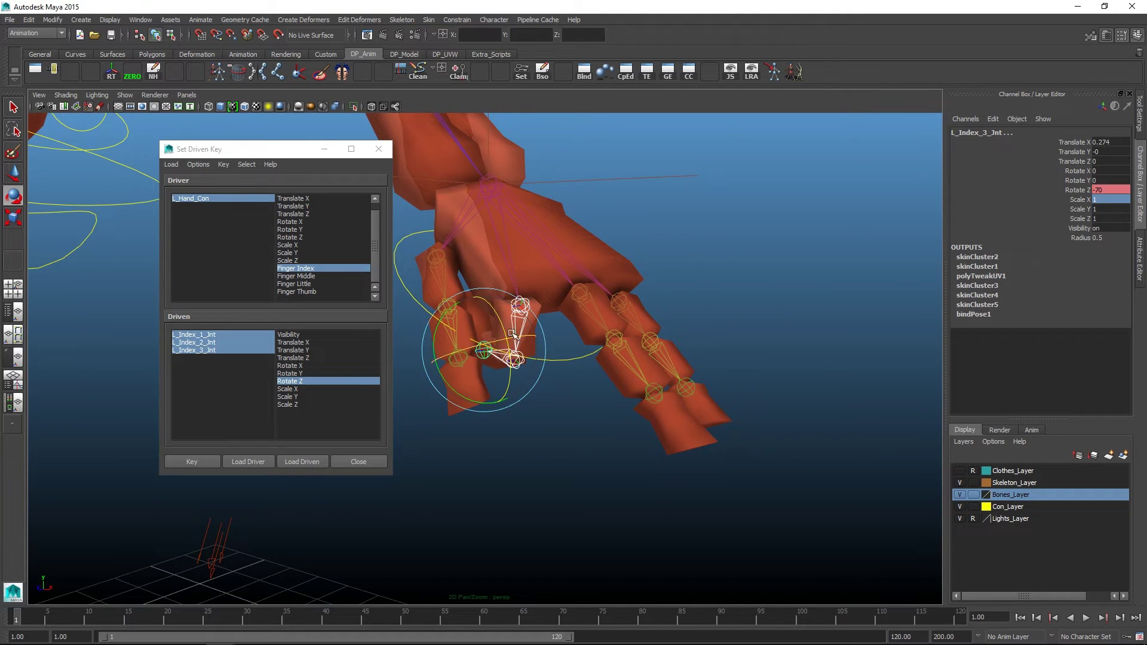
pyautogui.click(581, 355)
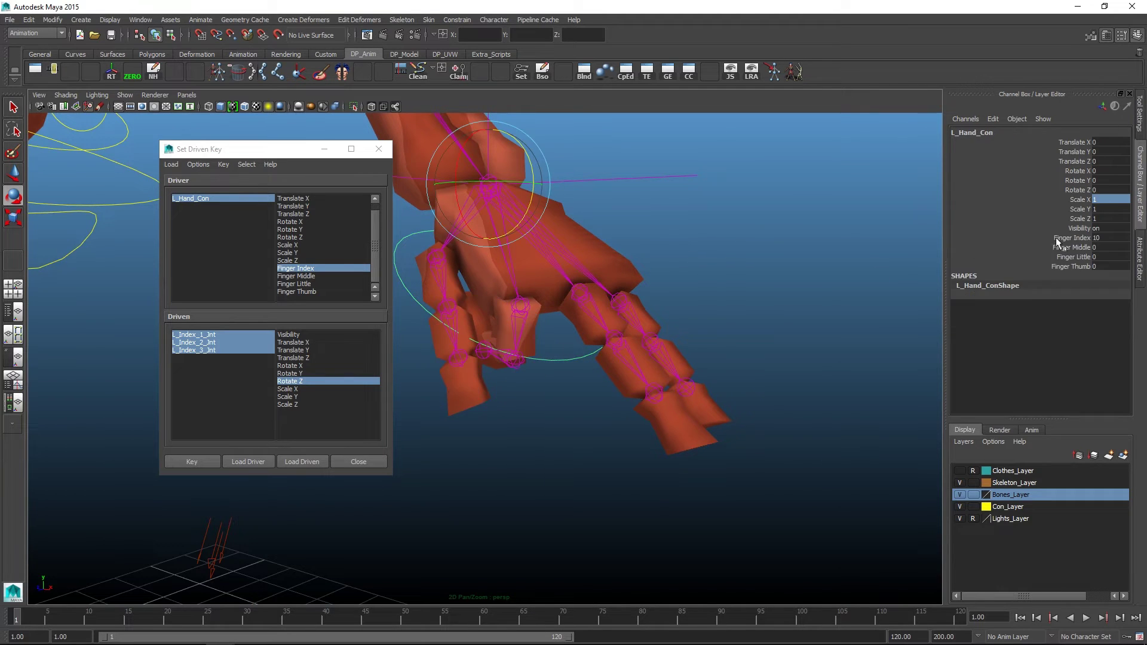
pyautogui.click(1080, 237)
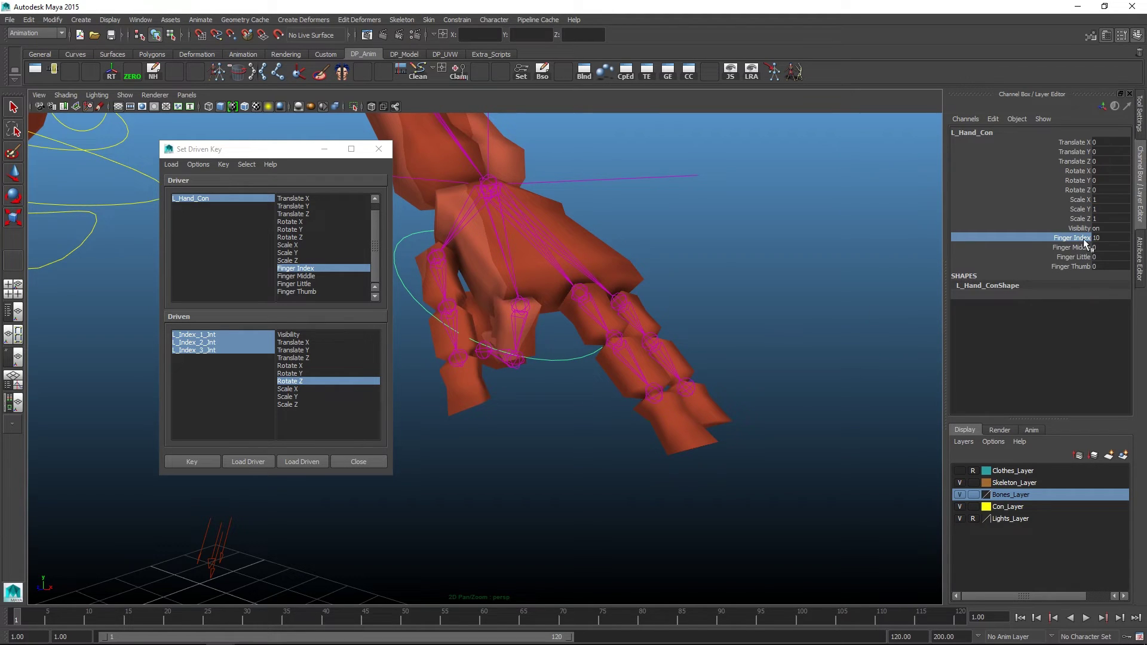
pyautogui.moveTo(728, 285)
pyautogui.keyDown('alt'); pyautogui.mouseDown()
pyautogui.moveTo(719, 277)
pyautogui.moveTo(732, 297)
pyautogui.mouseUp(); pyautogui.keyUp('alt')
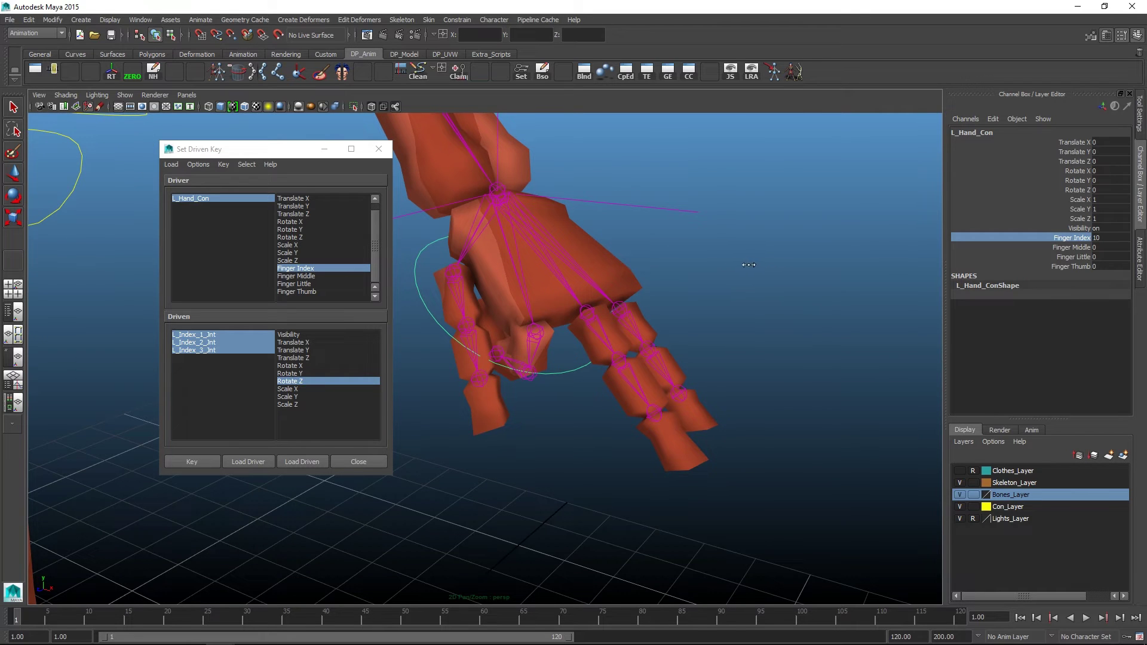
pyautogui.moveTo(752, 270); pyautogui.dragTo(730, 274, button='middle')
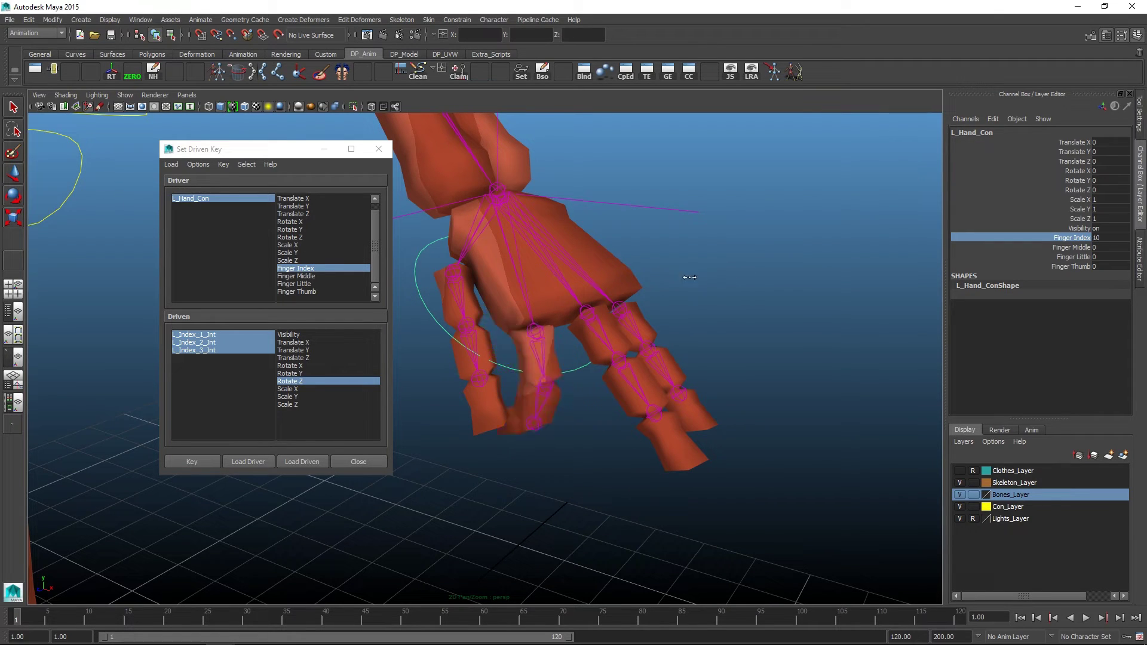
pyautogui.moveTo(685, 277); pyautogui.dragTo(639, 280, button='middle')
pyautogui.moveTo(750, 256); pyautogui.dragTo(779, 255, button='middle')
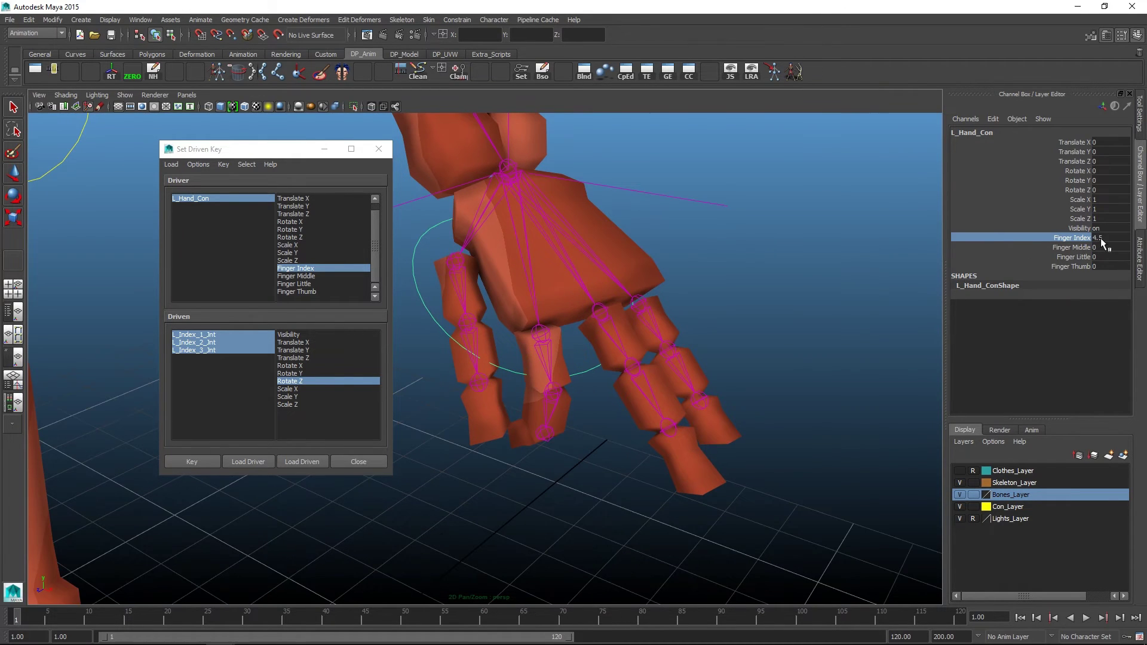
# - Set Finger Index on the left hand control to -10
pyautogui.moveTo(869, 253); pyautogui.dragTo(796, 245, button='middle')
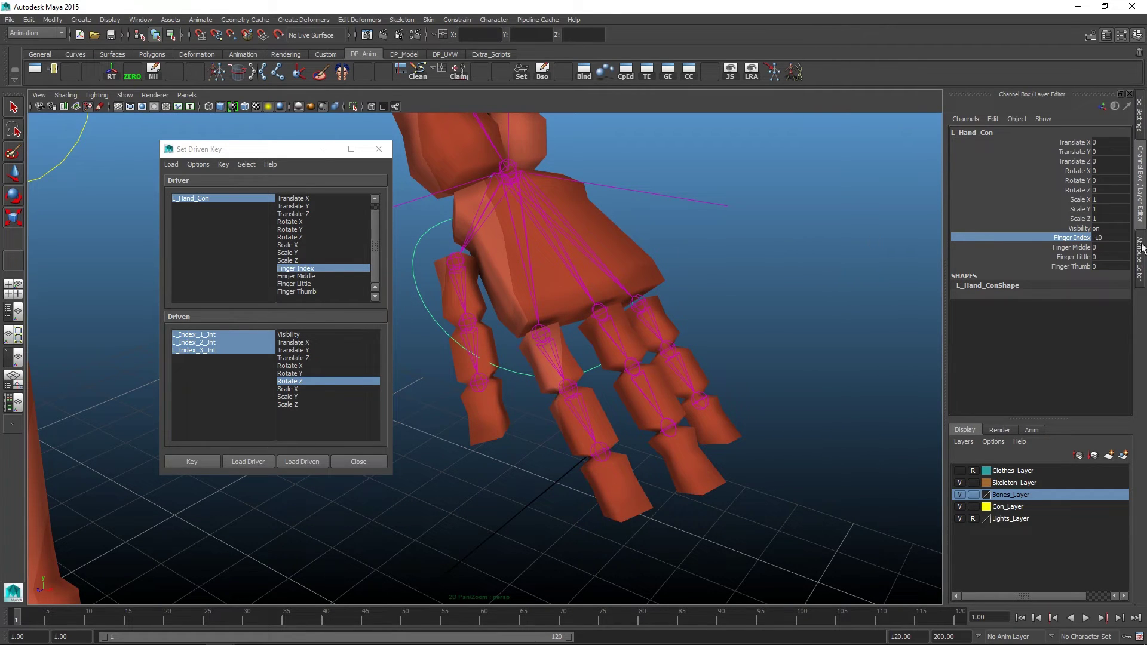
pyautogui.click(1102, 238)
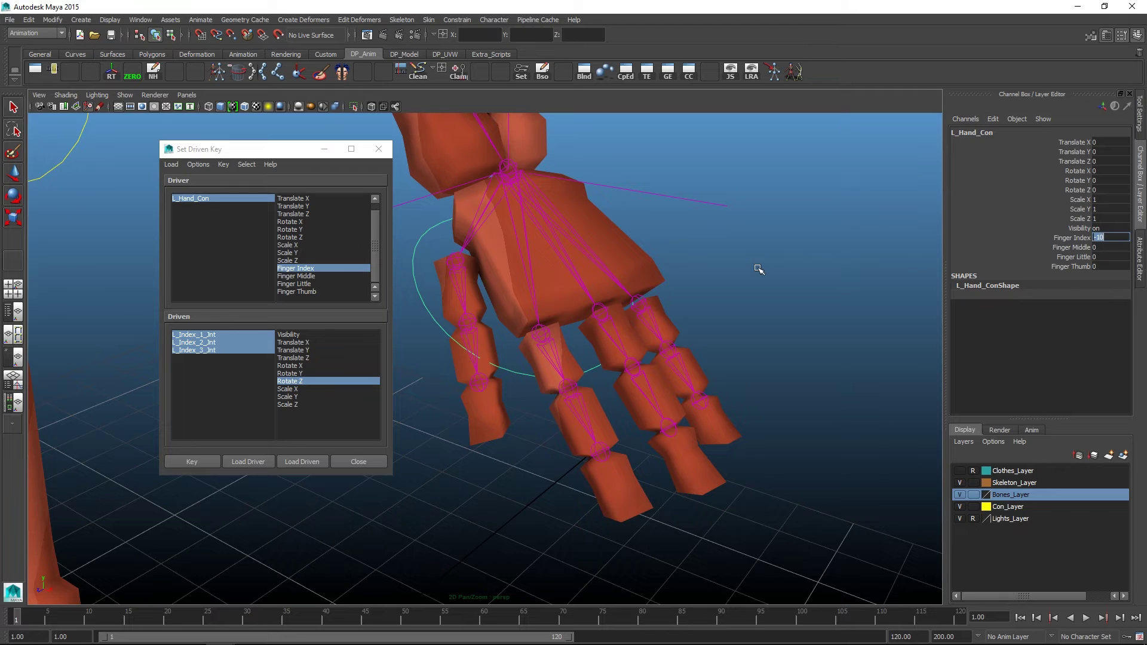
pyautogui.keyDown('alt'); pyautogui.moveTo(743, 269); pyautogui.dragTo(752, 269); pyautogui.keyUp('alt')
# - Set Rotate Z of the three left index joints to 12 and key this backward-bent pose in Set Driven Key
pyautogui.click(548, 325)
pyautogui.press('w')
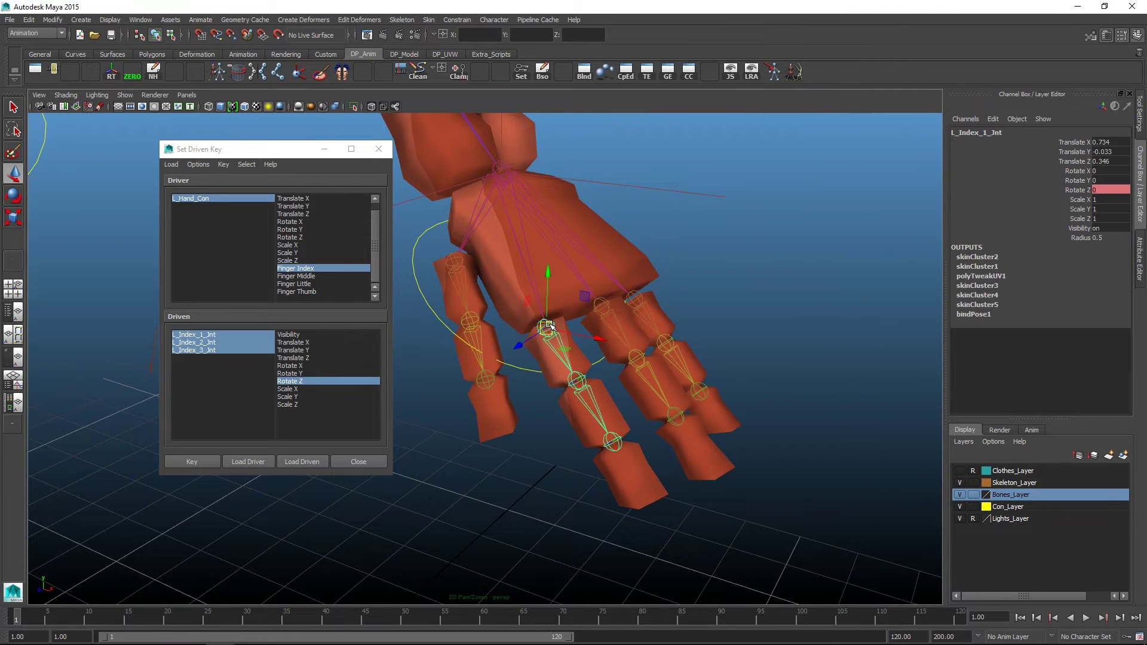
pyautogui.doubleClick(548, 325)
pyautogui.keyDown('alt'); pyautogui.moveTo(641, 393); pyautogui.dragTo(648, 306); pyautogui.keyUp('alt')
pyautogui.keyDown('alt'); pyautogui.moveTo(725, 307); pyautogui.dragTo(559, 309); pyautogui.keyUp('alt')
pyautogui.press('e')
pyautogui.keyDown('alt'); pyautogui.moveTo(675, 383); pyautogui.dragTo(708, 373); pyautogui.keyUp('alt')
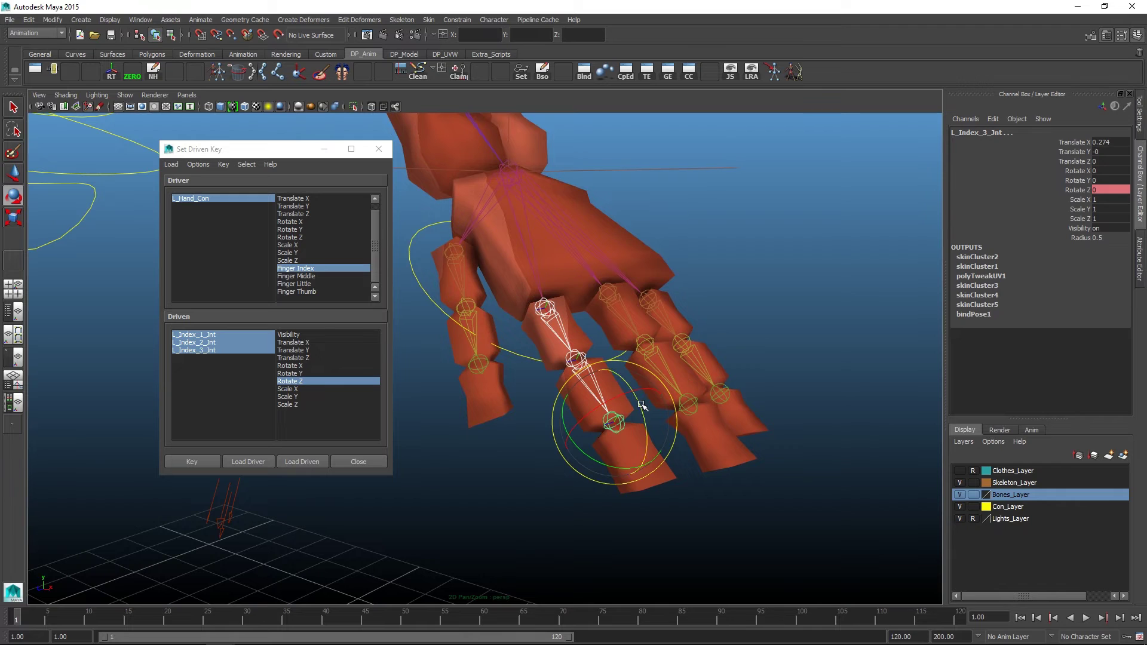
pyautogui.moveTo(639, 402); pyautogui.dragTo(662, 373)
pyautogui.doubleClick(1115, 190)
pyautogui.write('12')
pyautogui.press('Tab')
pyautogui.keyDown('alt'); pyautogui.moveTo(587, 321); pyautogui.dragTo(692, 297); pyautogui.keyUp('alt')
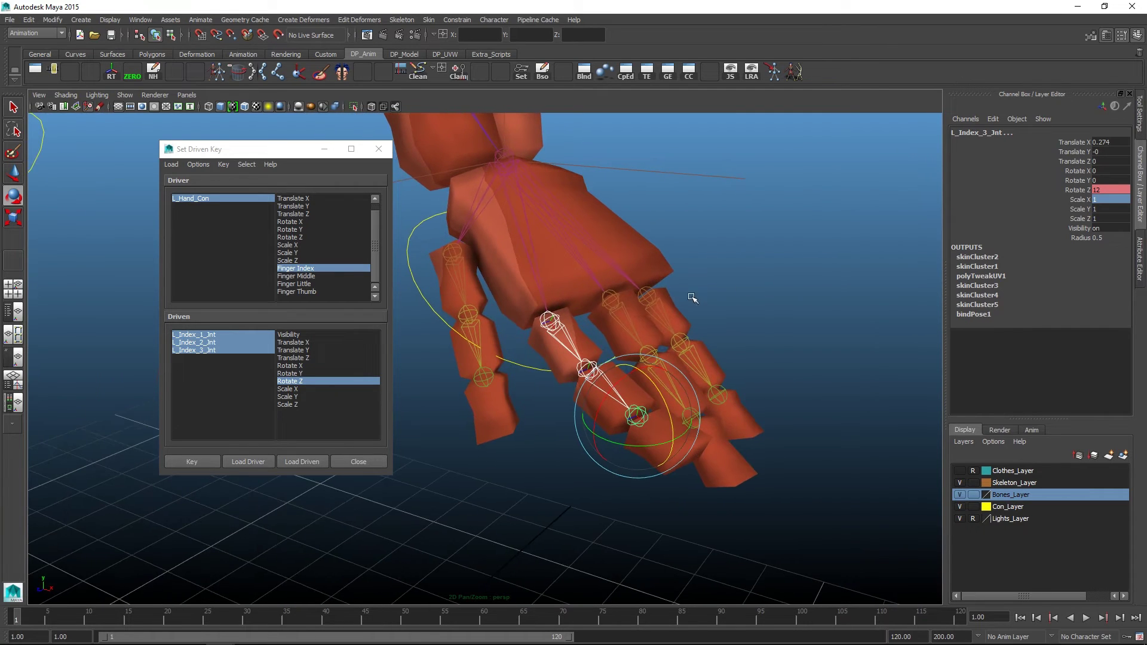
pyautogui.click(193, 460)
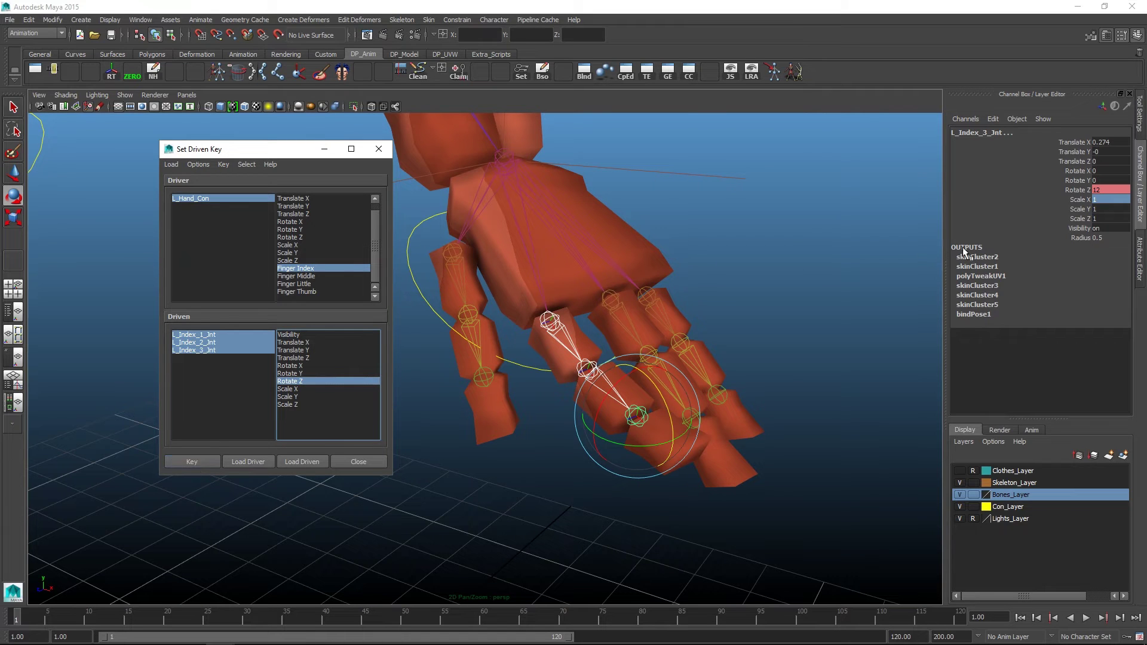
# - Scrub Finger Index on the left hand control to test the finger's motion, and reset the attribute to 0
pyautogui.moveTo(424, 286); pyautogui.dragTo(403, 302)
pyautogui.click(1077, 238)
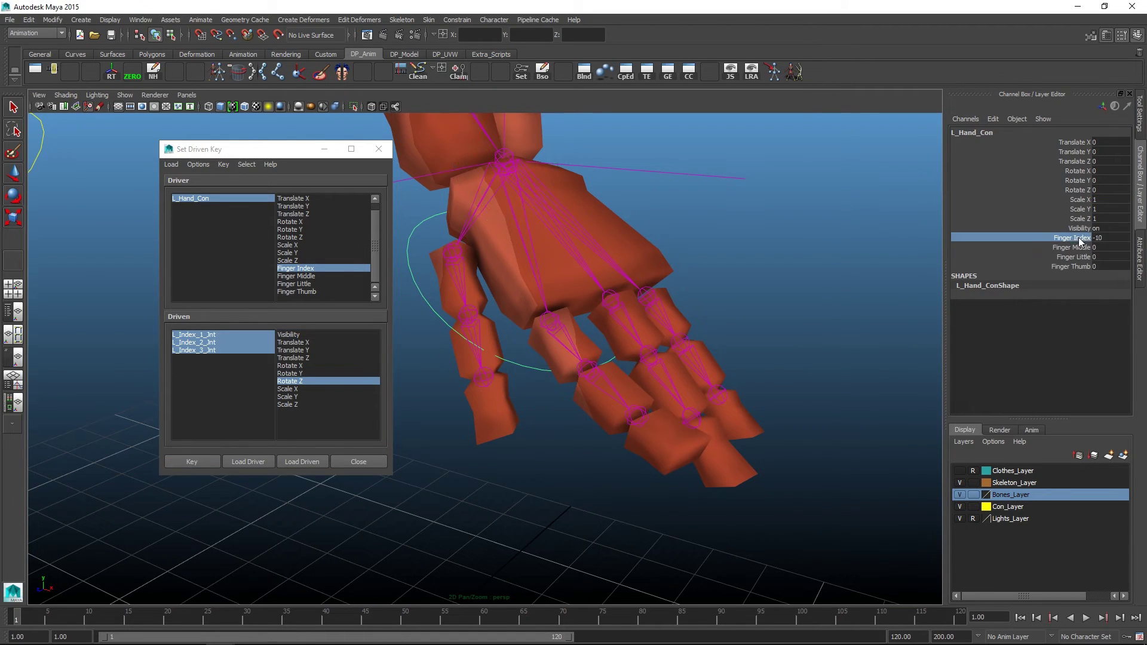
pyautogui.keyDown('alt'); pyautogui.moveTo(758, 251); pyautogui.dragTo(682, 258, button='right'); pyautogui.keyUp('alt')
pyautogui.moveTo(682, 257); pyautogui.dragTo(717, 264, button='middle')
pyautogui.click(1105, 239)
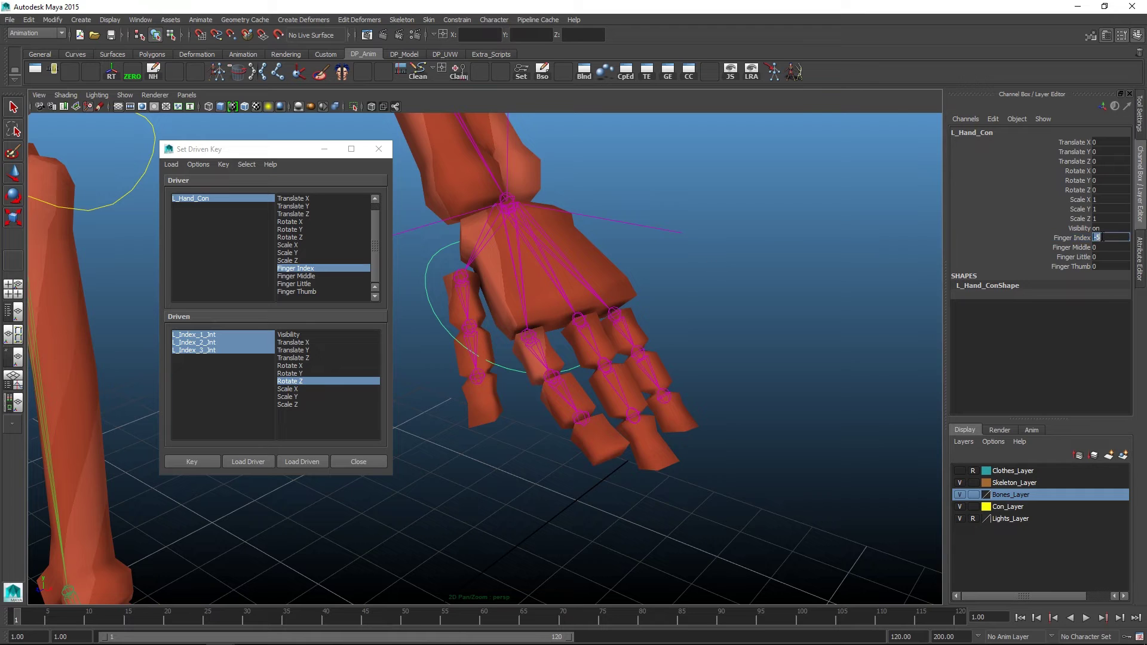
pyautogui.write('0')
pyautogui.press('Return')
# - Scrub the hand control's Finger Middle, Finger Little and Finger Thumb attributes together to check their effect on the fingers
pyautogui.keyDown('alt'); pyautogui.moveTo(742, 335); pyautogui.dragTo(687, 332); pyautogui.keyUp('alt')
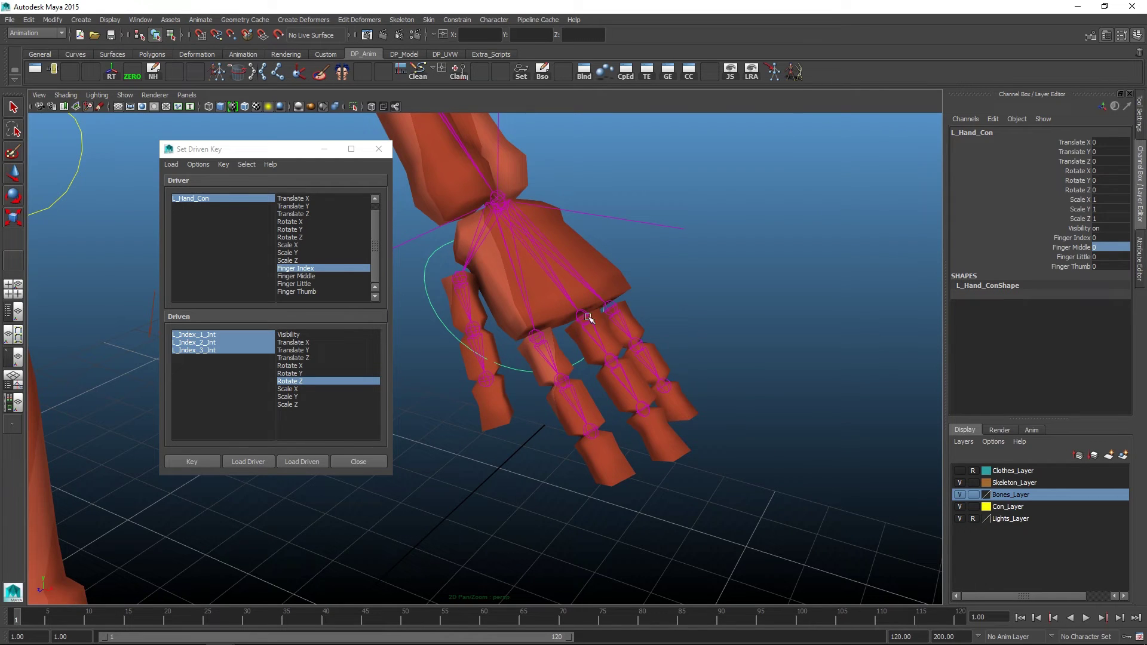
pyautogui.moveTo(1090, 245); pyautogui.dragTo(1078, 267)
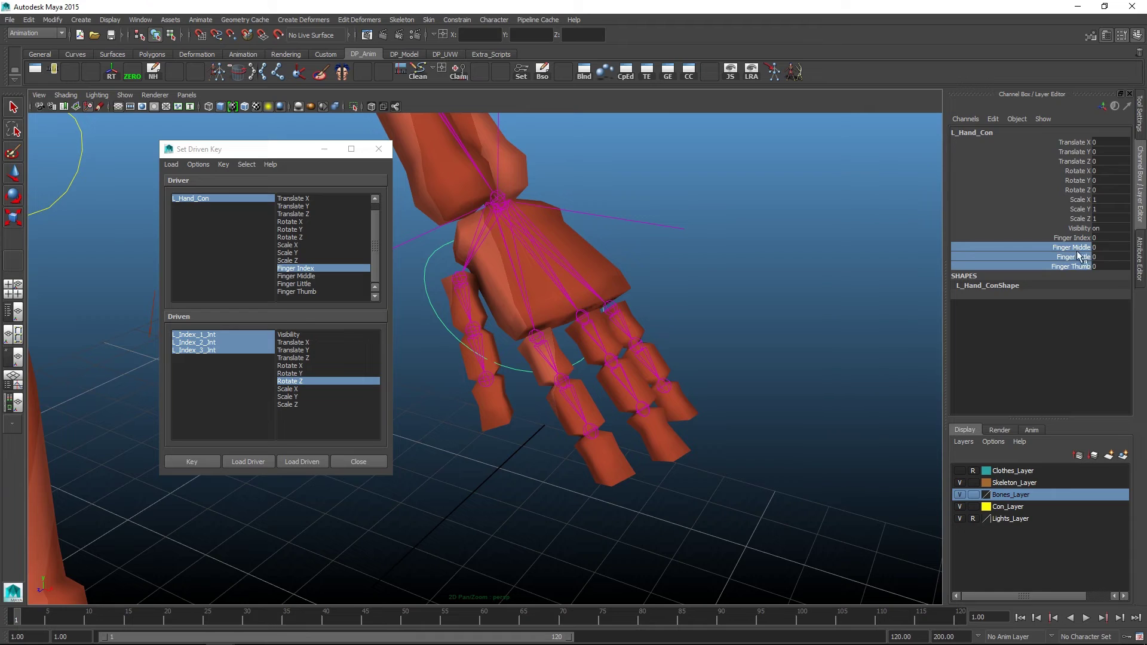
pyautogui.moveTo(772, 268); pyautogui.dragTo(657, 276, button='middle')
pyautogui.moveTo(830, 265); pyautogui.dragTo(640, 332, button='middle')
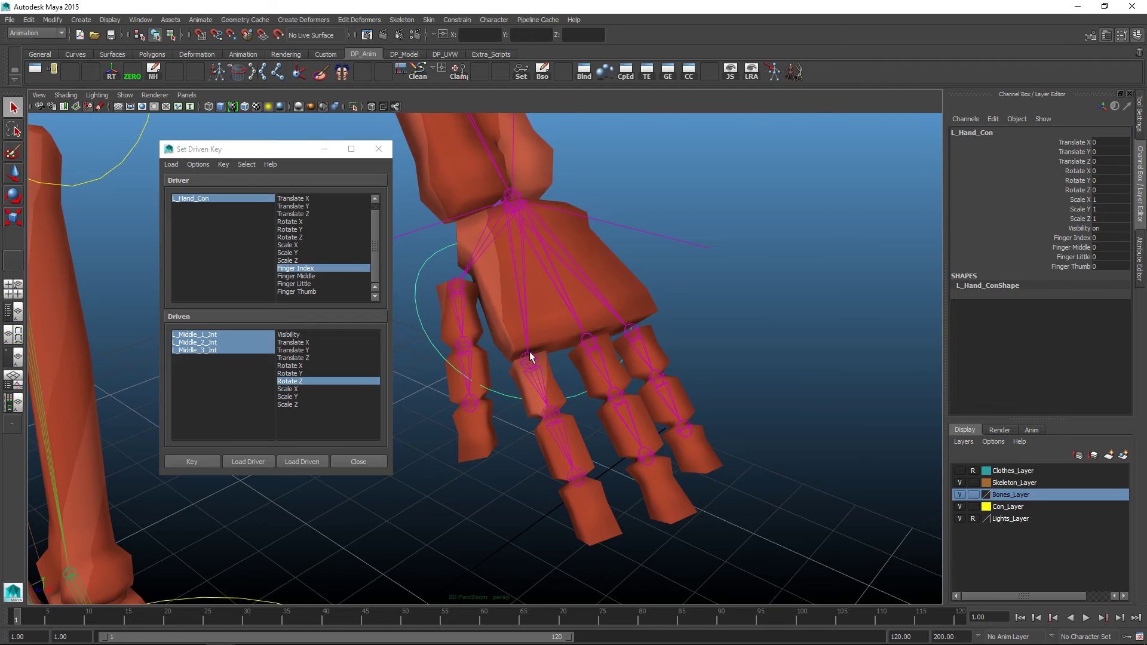
# - Choose Finger Middle of the left hand control as the driver attribute in Set Driven Key
pyautogui.keyDown('alt'); pyautogui.moveTo(599, 316); pyautogui.dragTo(576, 324); pyautogui.keyUp('alt')
pyautogui.moveTo(561, 368); pyautogui.dragTo(577, 390)
pyautogui.hotkey('ctrl', 'z')
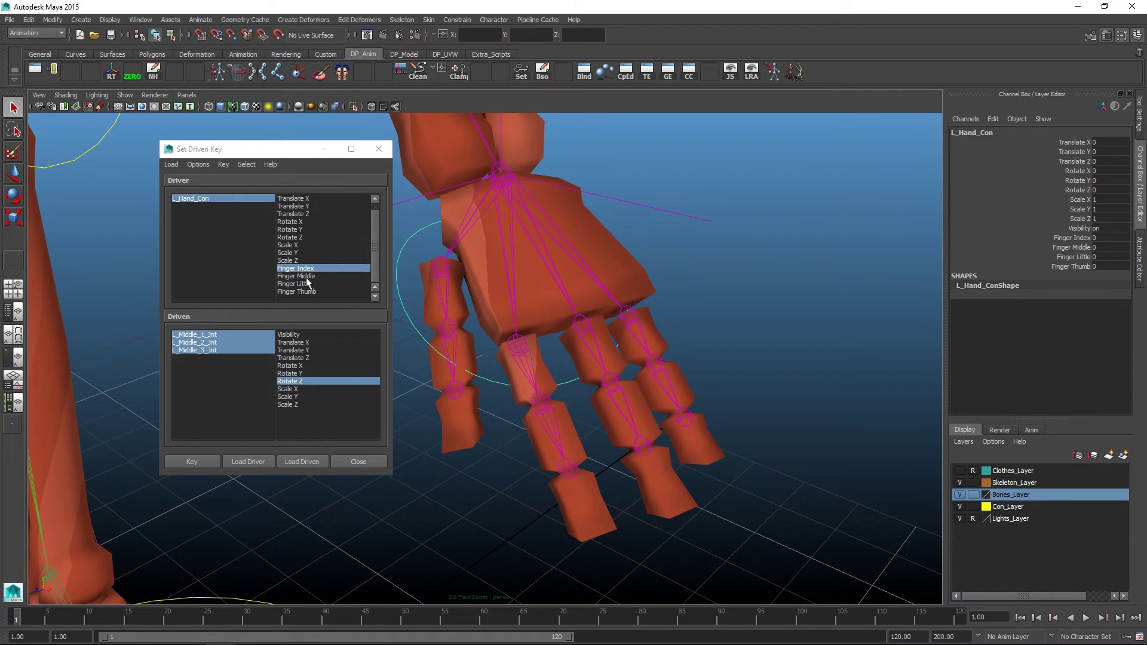
pyautogui.click(308, 277)
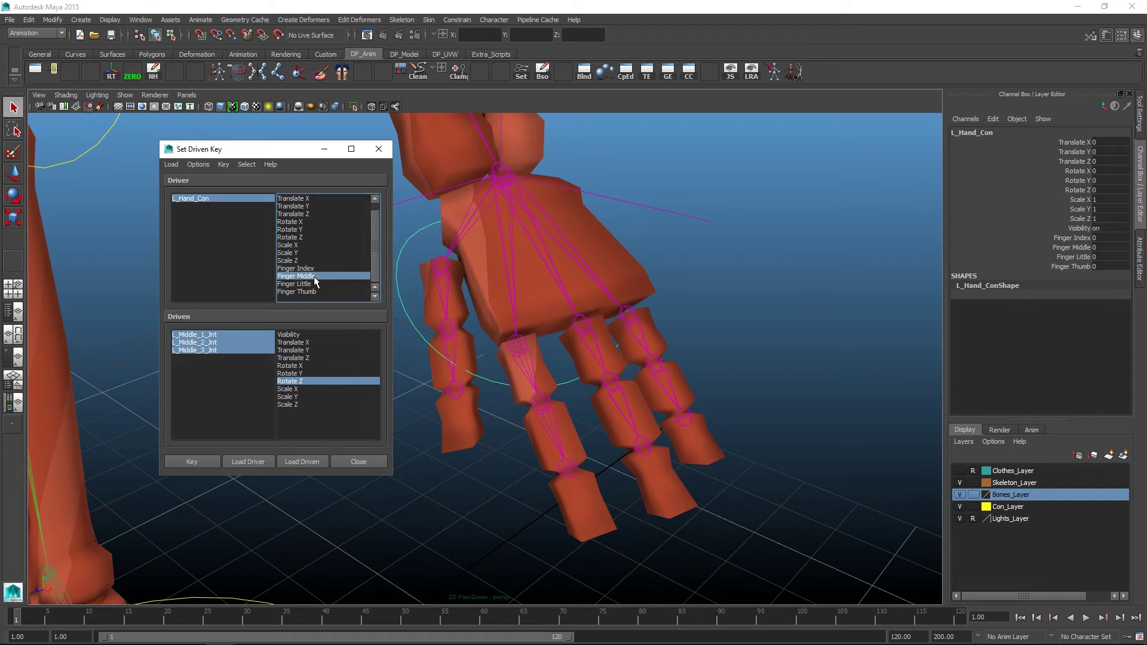
# - Load the three left middle finger joints, L_Middle_1_Jnt to L_Middle_3_Jnt, as driven objects and highlight all of them in the driven list
pyautogui.click(588, 330)
pyautogui.keyDown('alt'); pyautogui.moveTo(629, 335); pyautogui.dragTo(619, 321, button='middle'); pyautogui.keyUp('alt')
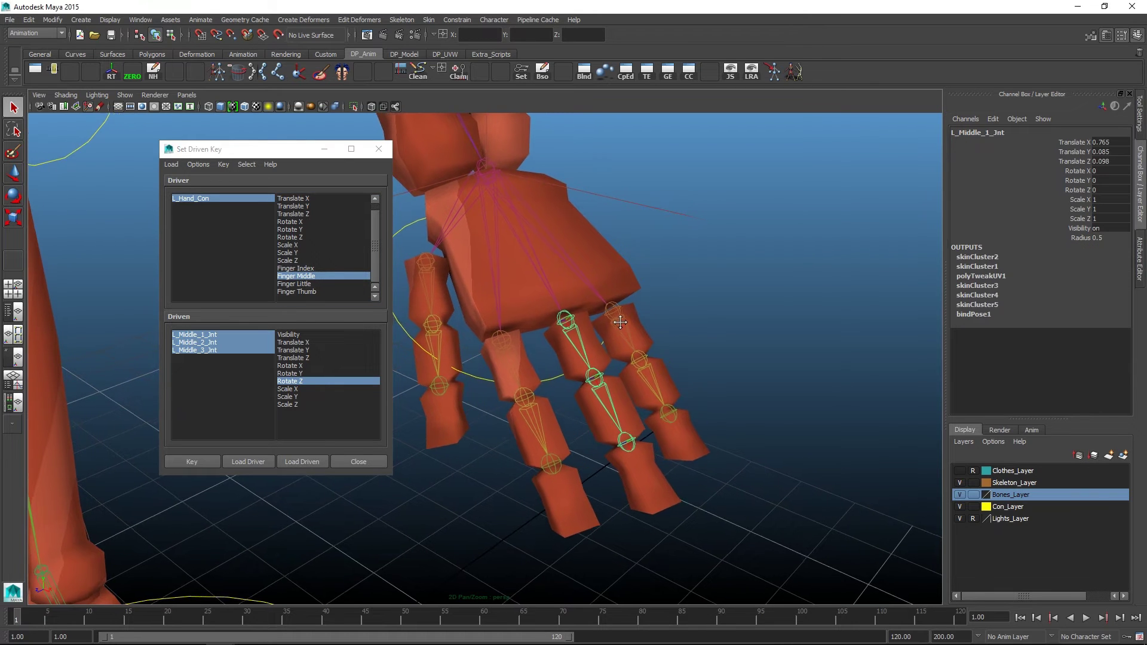
pyautogui.hotkey('ctrl', 'z')
pyautogui.keyDown('alt'); pyautogui.moveTo(535, 390); pyautogui.dragTo(538, 381, button='middle'); pyautogui.keyUp('alt')
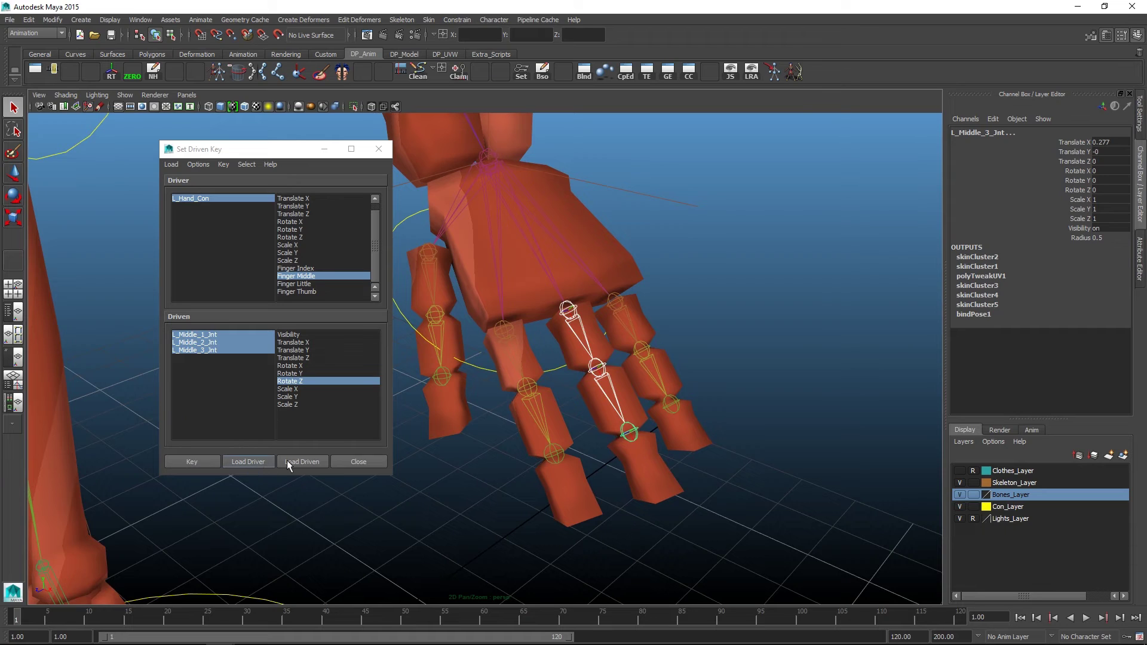
pyautogui.click(299, 462)
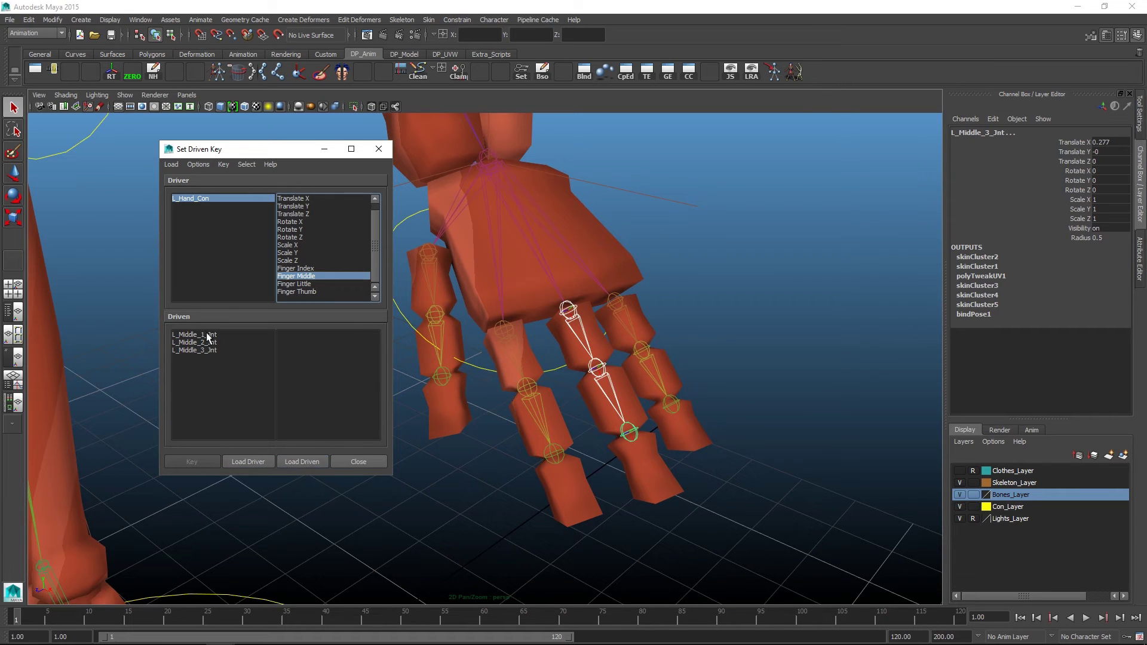
pyautogui.moveTo(205, 335); pyautogui.dragTo(207, 352)
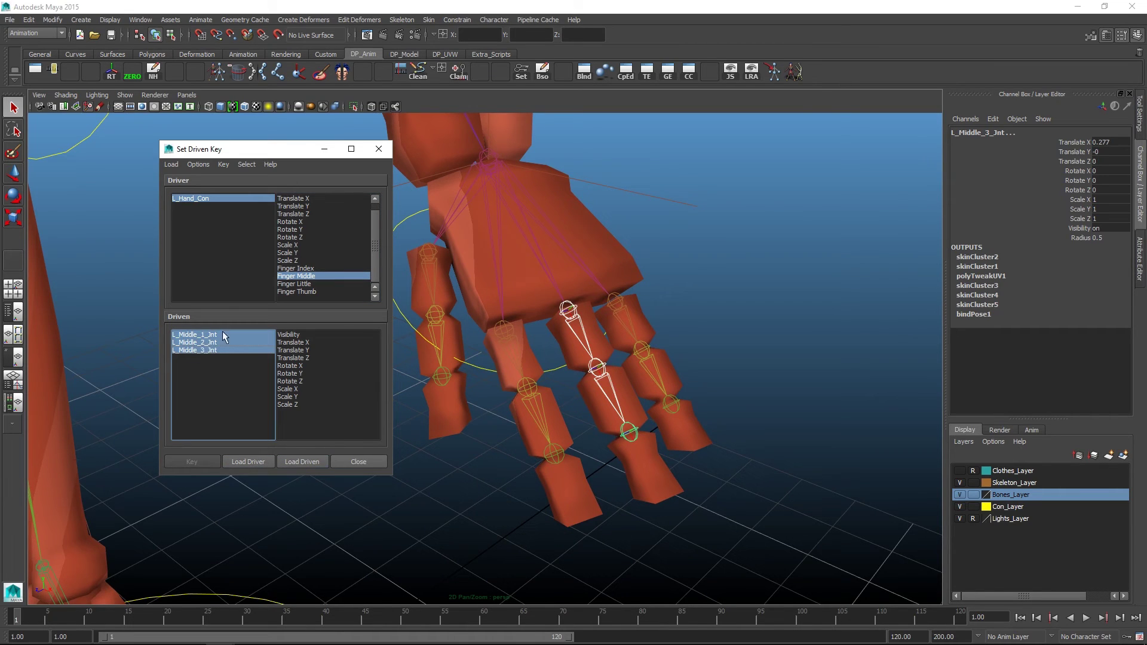
# - Key the middle finger joints' Rotate Z at the neutral pose, and set the hand control's Finger Middle to 10
pyautogui.click(290, 382)
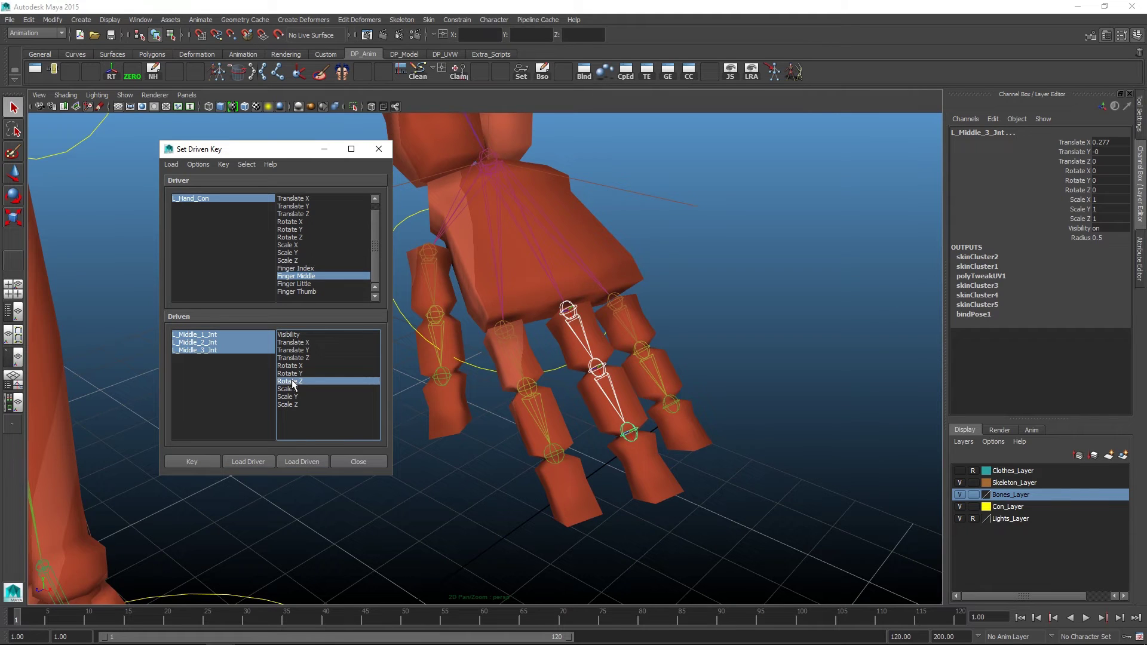
pyautogui.click(206, 459)
pyautogui.click(555, 365)
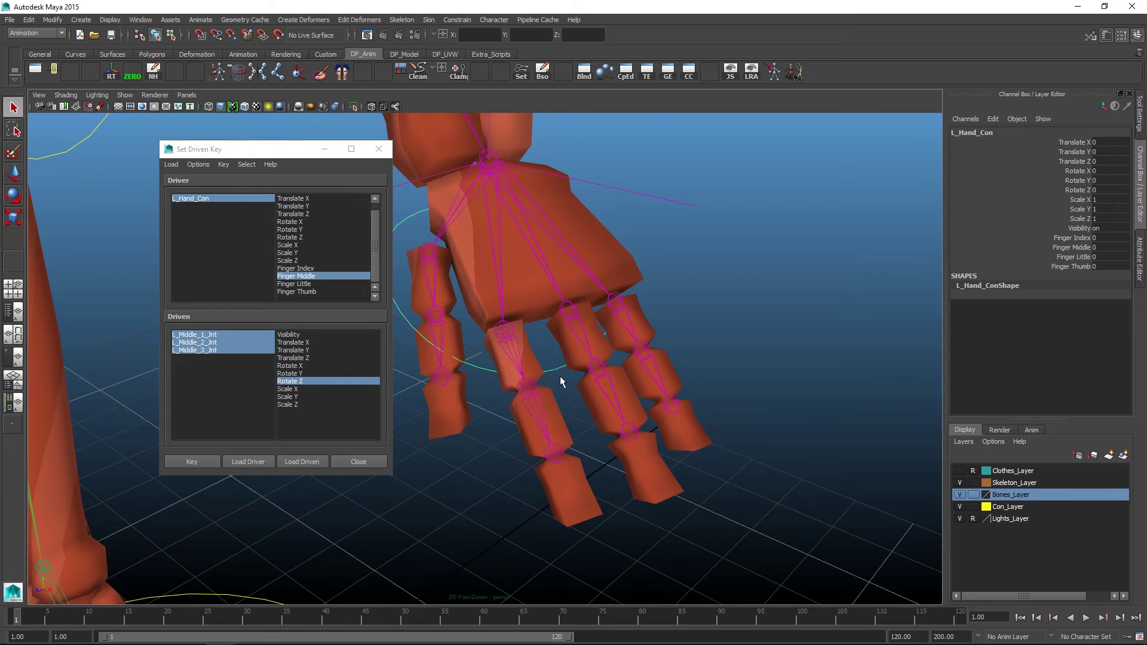
pyautogui.click(1082, 248)
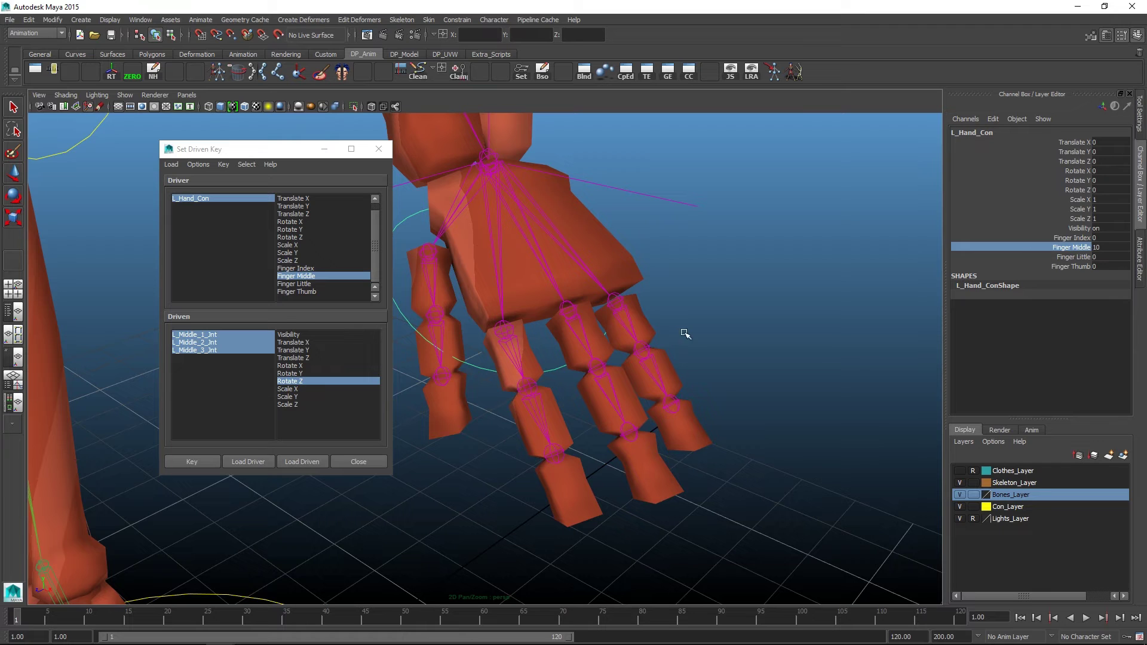
# - Curl the three left middle finger joints by setting Rotate Z to -70, and set the driven key for that pose
pyautogui.click(571, 305)
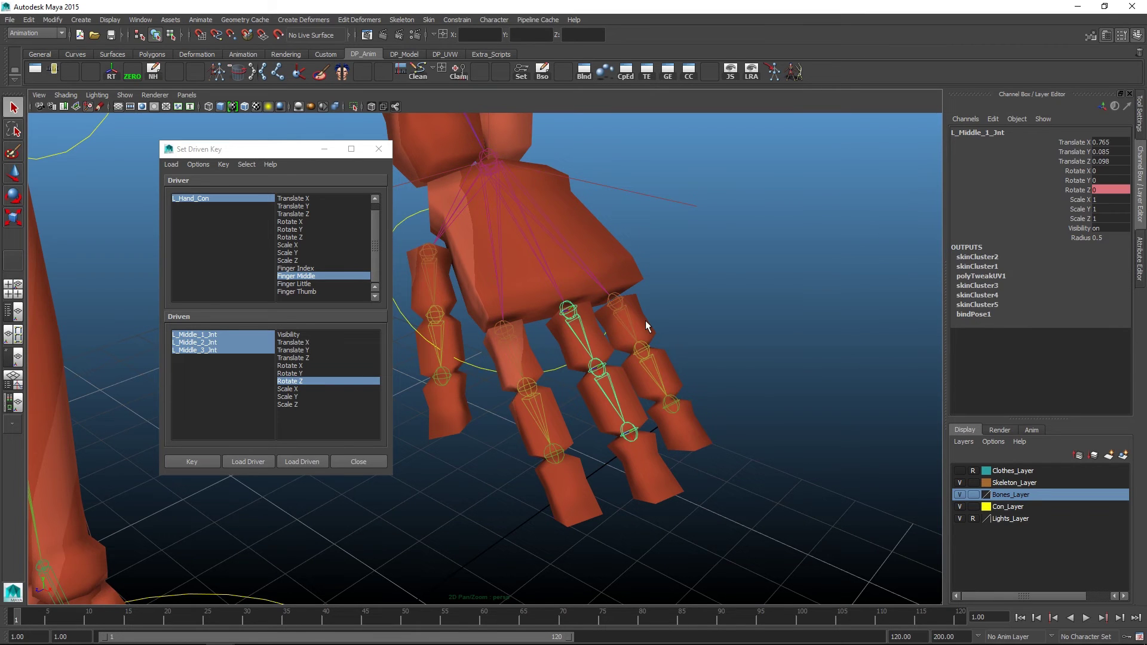
pyautogui.press('g')
pyautogui.press('e')
pyautogui.keyDown('alt'); pyautogui.moveTo(690, 332); pyautogui.dragTo(548, 331); pyautogui.keyUp('alt')
pyautogui.scroll(1, 548, 330)
pyautogui.moveTo(661, 362); pyautogui.dragTo(693, 286)
pyautogui.doubleClick(1098, 189)
pyautogui.write('-70')
pyautogui.press('Tab')
pyautogui.keyDown('alt'); pyautogui.moveTo(669, 280); pyautogui.dragTo(578, 284); pyautogui.keyUp('alt')
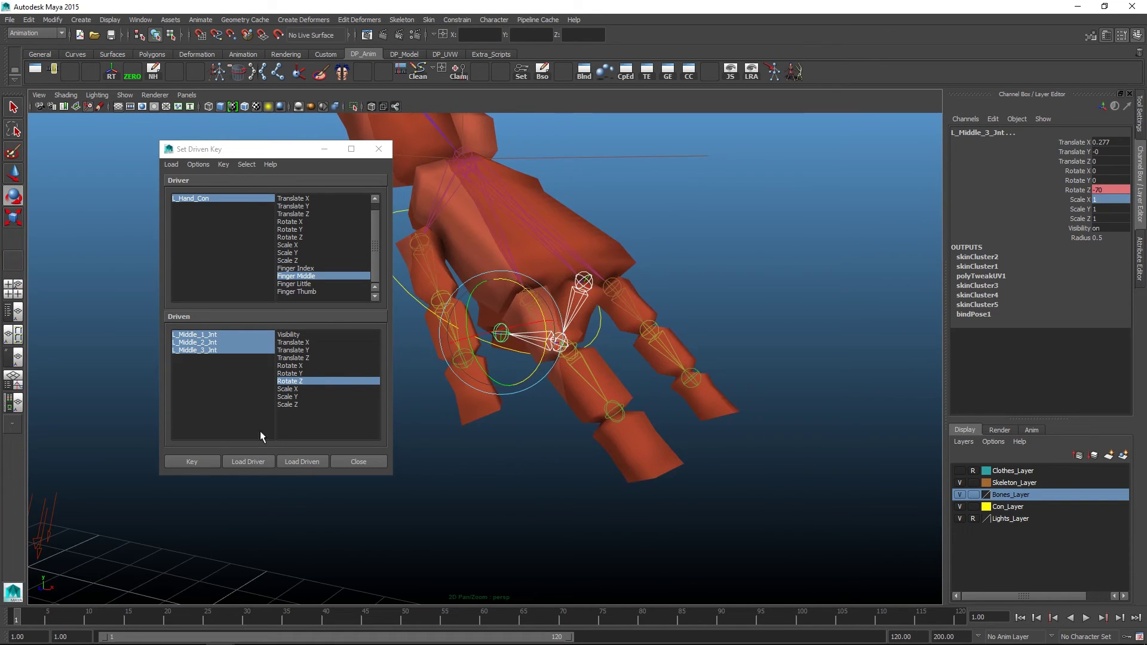
pyautogui.click(207, 459)
# - Select the left hand control and set its Finger Middle attribute to -10
pyautogui.keyDown('alt'); pyautogui.moveTo(691, 373); pyautogui.dragTo(607, 357); pyautogui.keyUp('alt')
pyautogui.click(578, 361)
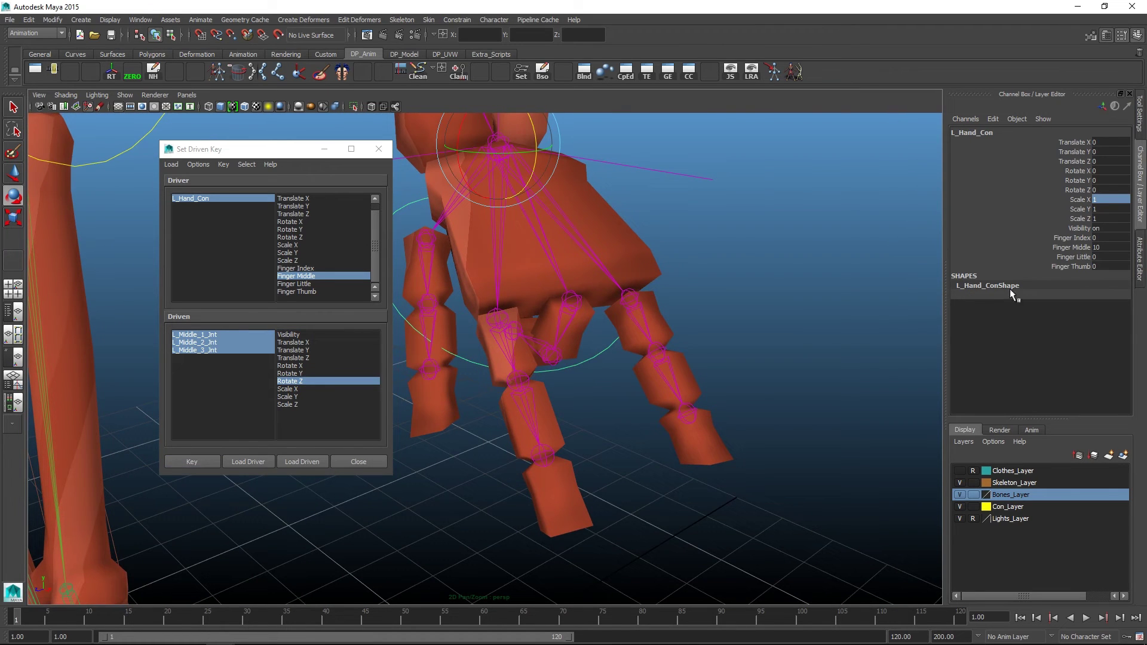
pyautogui.click(1078, 248)
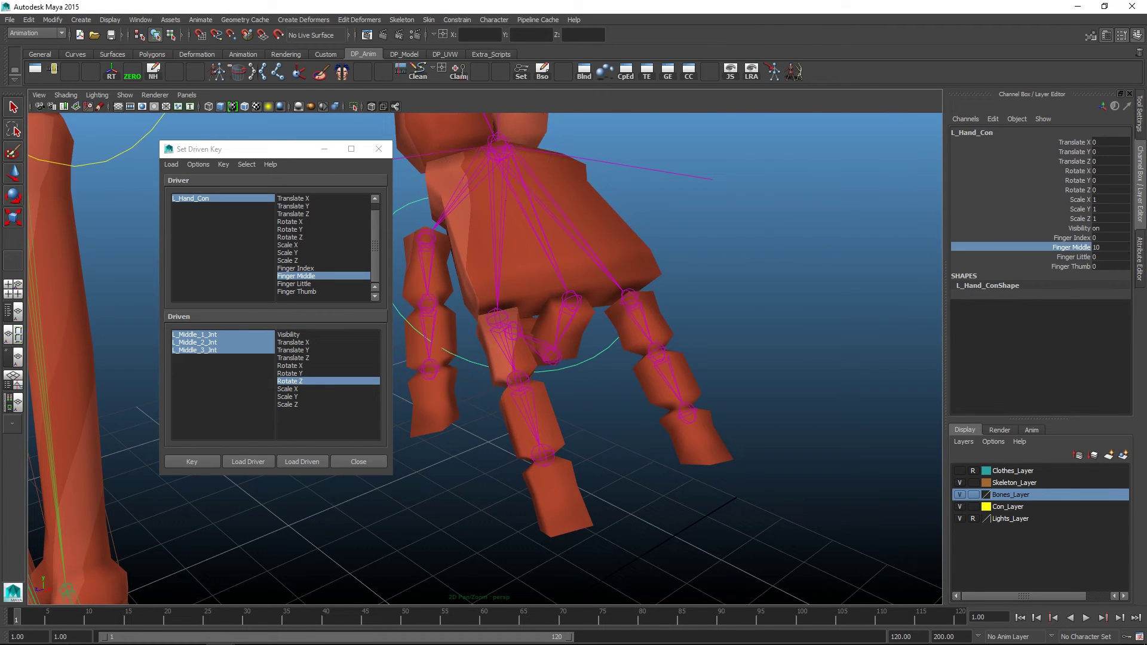
pyautogui.moveTo(598, 267); pyautogui.dragTo(540, 266, button='middle')
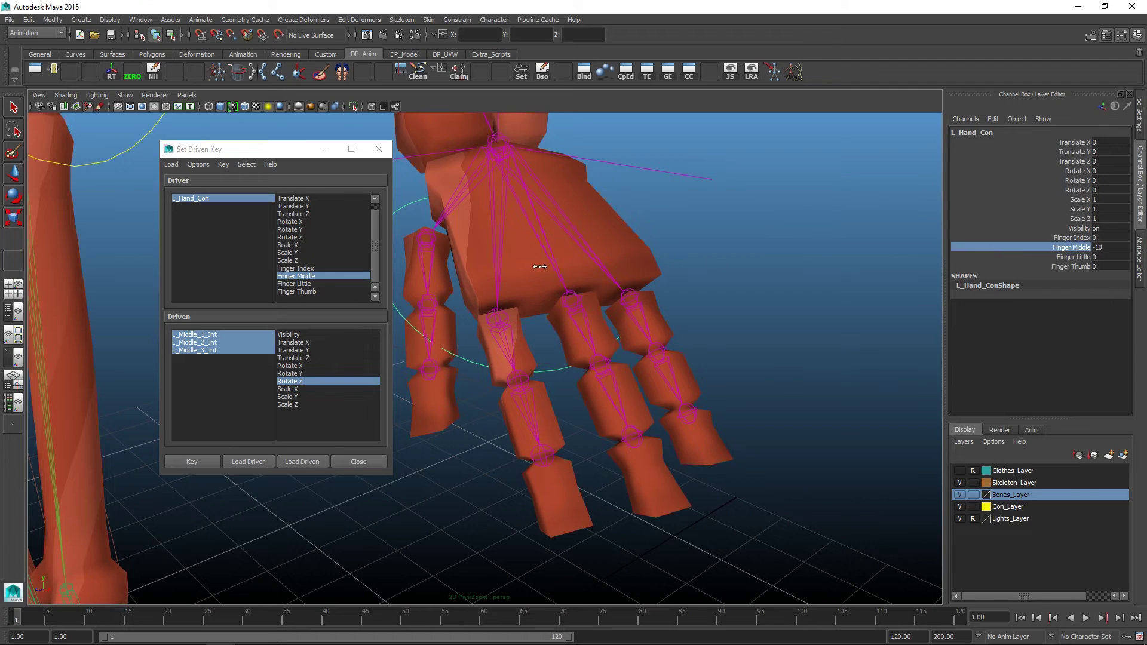
# - Bend the three left middle finger joints back by setting Rotate Z to 12, and set the driven key for that pose
pyautogui.click(572, 300)
pyautogui.hotkey('shift', 'Down')
pyautogui.keyDown('alt'); pyautogui.moveTo(697, 315); pyautogui.dragTo(701, 311); pyautogui.keyUp('alt')
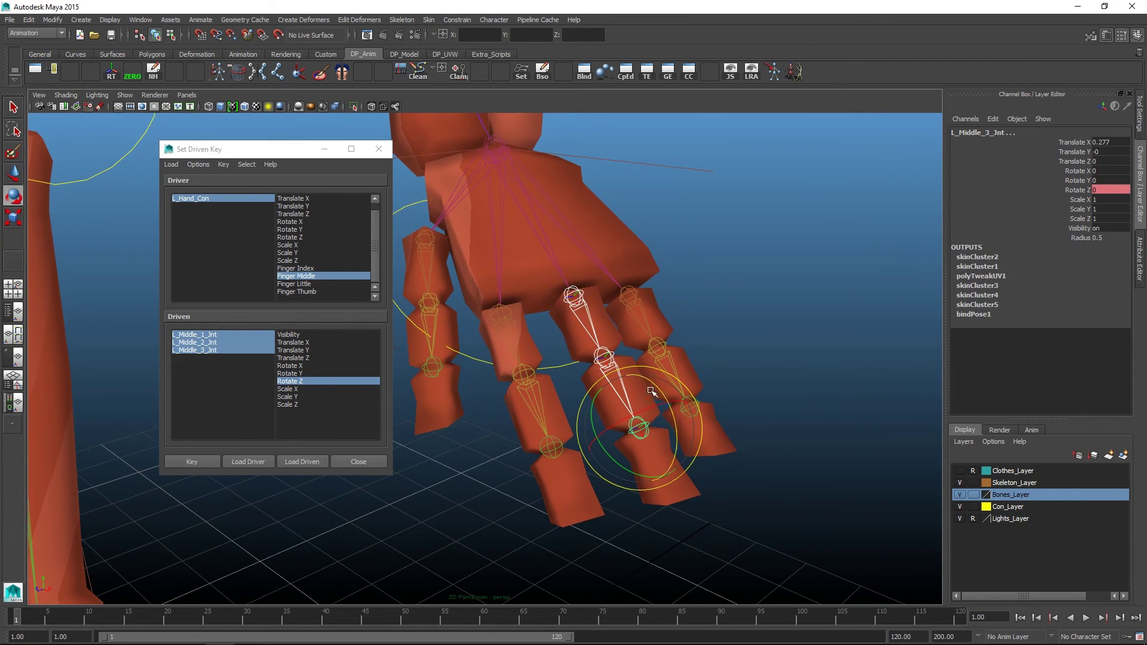
pyautogui.moveTo(660, 391); pyautogui.dragTo(663, 374)
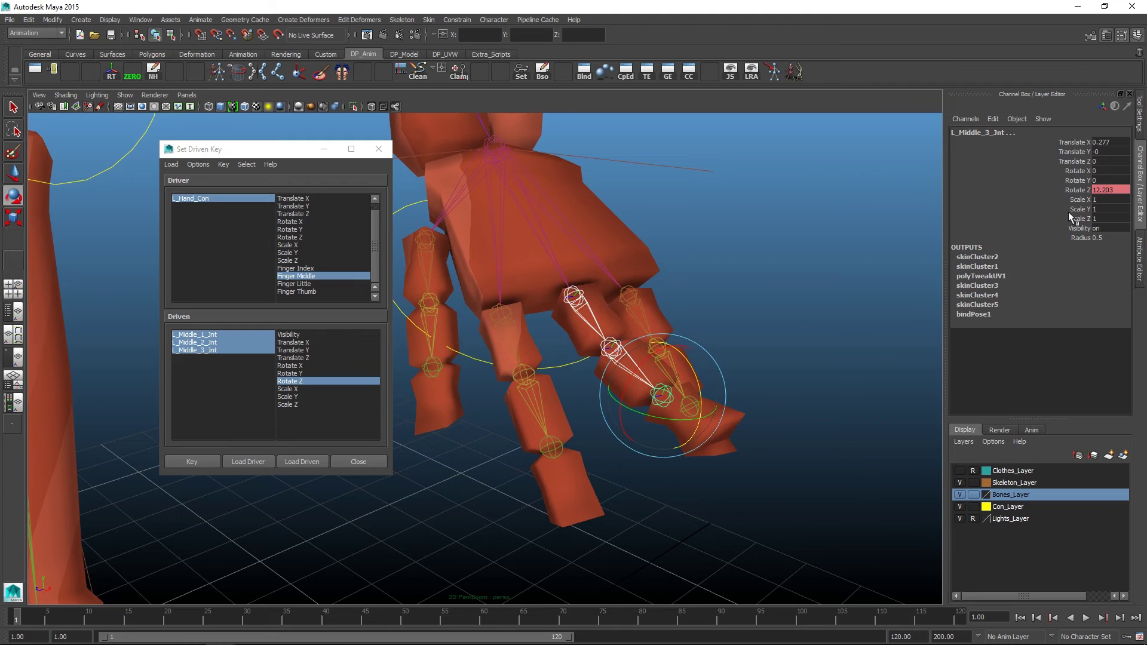
pyautogui.doubleClick(1104, 189)
pyautogui.write('12')
pyautogui.press('Tab')
pyautogui.keyDown('alt'); pyautogui.moveTo(744, 292); pyautogui.dragTo(720, 297); pyautogui.keyUp('alt')
pyautogui.click(203, 463)
# - Scrub Finger Middle on the left hand control, and Finger Index together with it, to test how the fingers bend
pyautogui.moveTo(581, 384)
pyautogui.keyDown('alt'); pyautogui.mouseDown()
pyautogui.moveTo(615, 377)
pyautogui.moveTo(591, 371)
pyautogui.mouseUp(); pyautogui.keyUp('alt')
pyautogui.click(582, 351)
pyautogui.click(1080, 248)
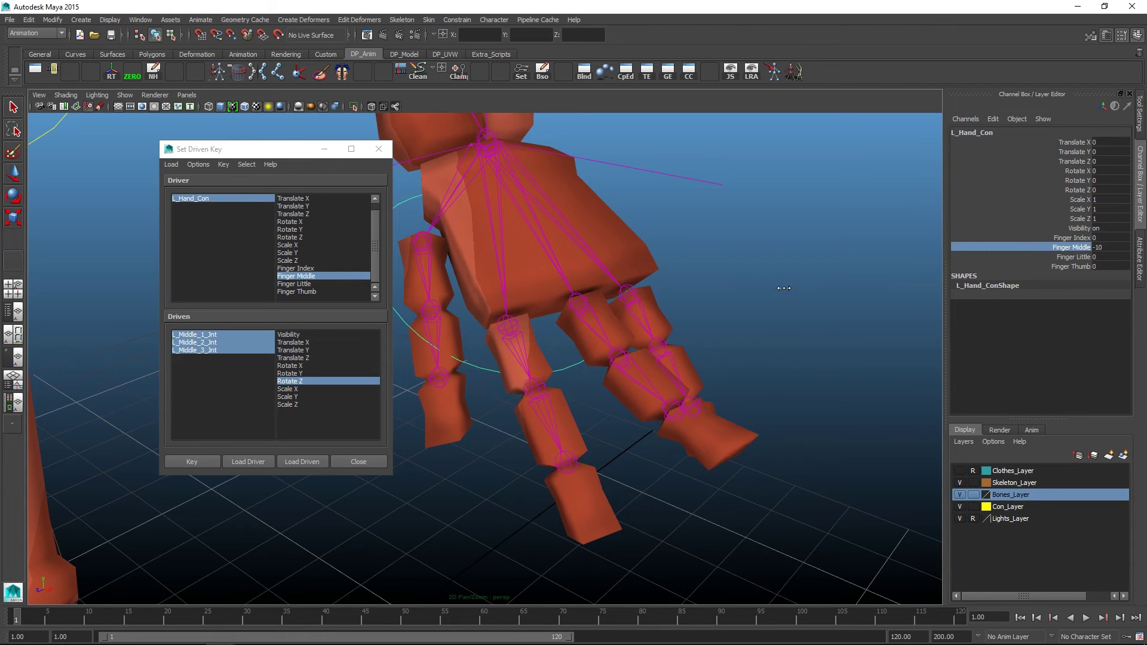
pyautogui.moveTo(793, 287); pyautogui.dragTo(724, 297, button='middle')
pyautogui.moveTo(1078, 238); pyautogui.dragTo(1080, 248)
pyautogui.moveTo(740, 270); pyautogui.dragTo(595, 286, button='middle')
pyautogui.keyDown('alt'); pyautogui.moveTo(745, 283); pyautogui.dragTo(740, 284, button='right'); pyautogui.keyUp('alt')
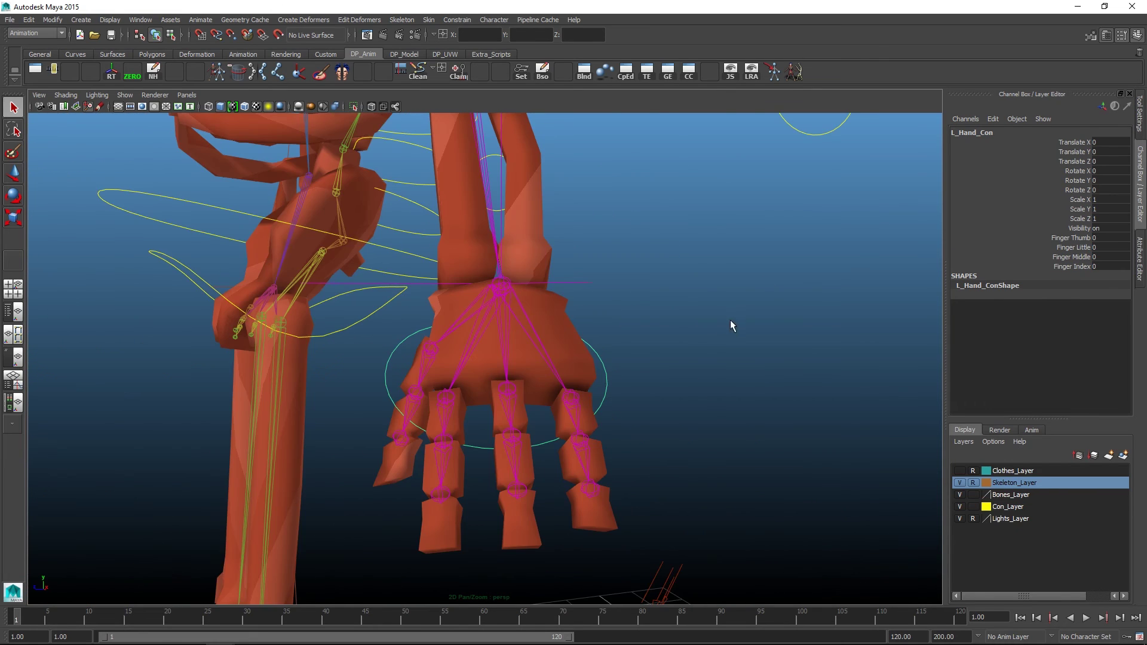
# - Scrub all four finger attributes of the left hand control together to test the whole hand, and undo the change
pyautogui.moveTo(730, 320)
pyautogui.keyDown('alt'); pyautogui.mouseDown()
pyautogui.moveTo(697, 330)
pyautogui.moveTo(729, 342)
pyautogui.mouseUp(); pyautogui.keyUp('alt')
pyautogui.keyDown('alt'); pyautogui.moveTo(546, 320); pyautogui.dragTo(823, 270); pyautogui.keyUp('alt')
pyautogui.moveTo(1068, 240); pyautogui.dragTo(1081, 266)
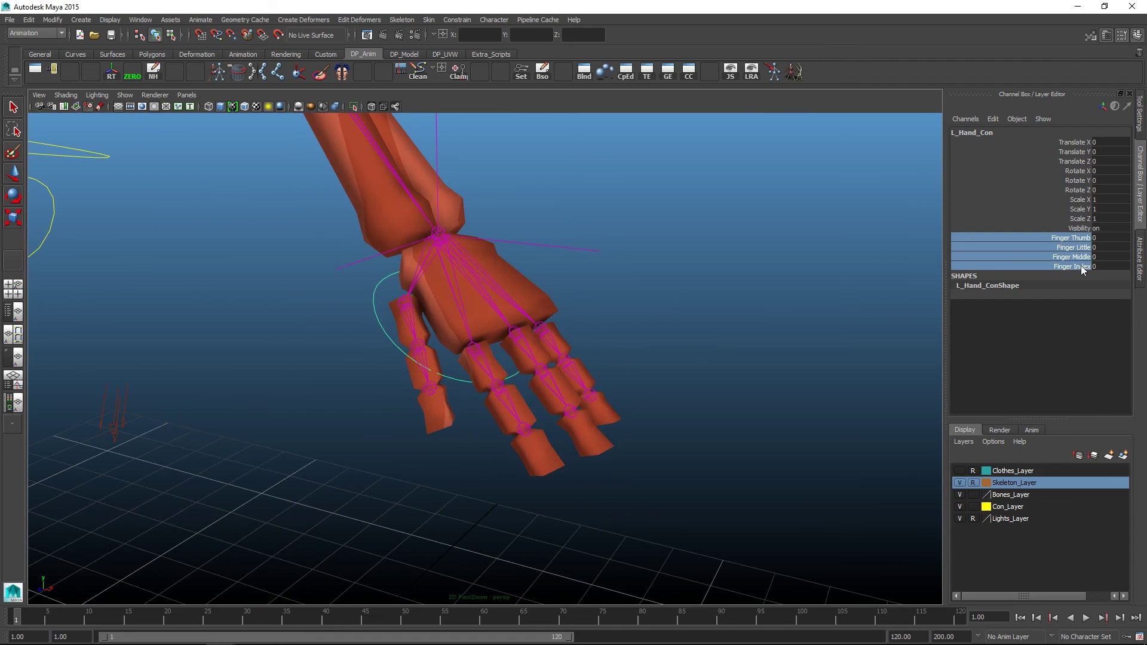
pyautogui.keyDown('alt'); pyautogui.moveTo(789, 260); pyautogui.dragTo(712, 256); pyautogui.keyUp('alt')
pyautogui.moveTo(715, 257)
pyautogui.mouseDown(button='middle')
pyautogui.moveTo(752, 264)
pyautogui.moveTo(680, 269)
pyautogui.moveTo(786, 266)
pyautogui.moveTo(687, 268)
pyautogui.moveTo(772, 266)
pyautogui.moveTo(706, 268)
pyautogui.mouseUp(button='middle')
pyautogui.hotkey('ctrl', 'z')
# - Key the hand control's Translate Y at 0 on frames 1 and 30, and raise it to about 0.37 on frame 15
pyautogui.keyDown('alt'); pyautogui.moveTo(651, 272); pyautogui.dragTo(514, 296); pyautogui.keyUp('alt')
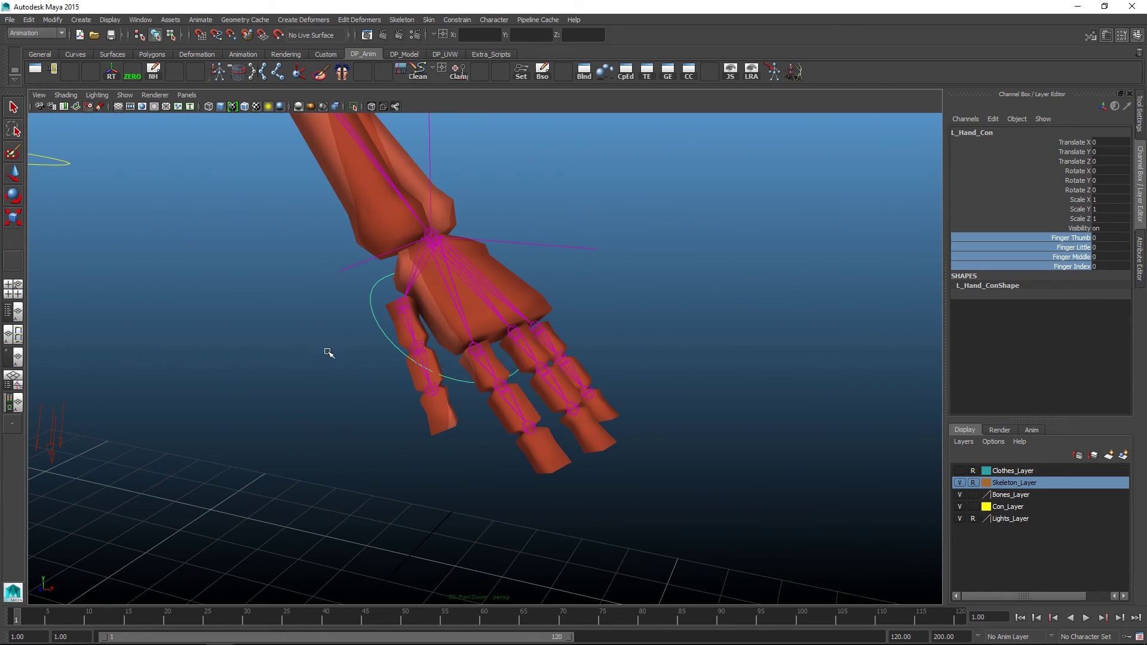
pyautogui.keyDown('alt'); pyautogui.moveTo(329, 355); pyautogui.dragTo(275, 374); pyautogui.keyUp('alt')
pyautogui.keyDown('alt'); pyautogui.moveTo(527, 346); pyautogui.dragTo(500, 360); pyautogui.keyUp('alt')
pyautogui.keyDown('alt'); pyautogui.moveTo(700, 347); pyautogui.dragTo(697, 351); pyautogui.keyUp('alt')
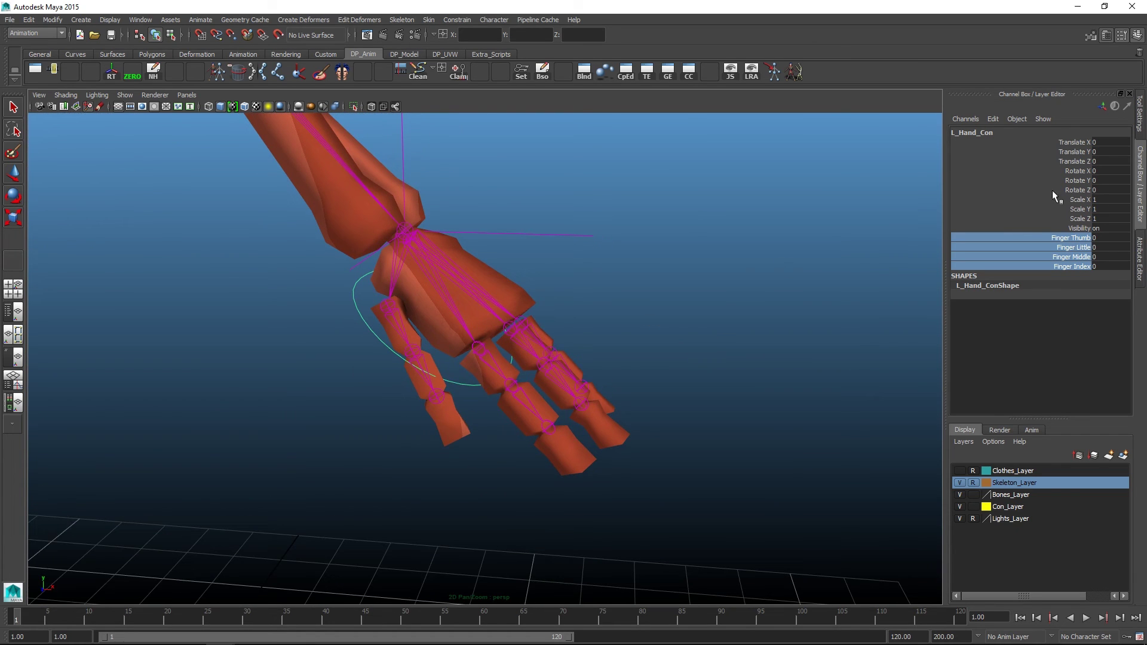
pyautogui.click(1073, 153)
pyautogui.keyDown('alt'); pyautogui.moveTo(614, 336); pyautogui.dragTo(638, 339); pyautogui.keyUp('alt')
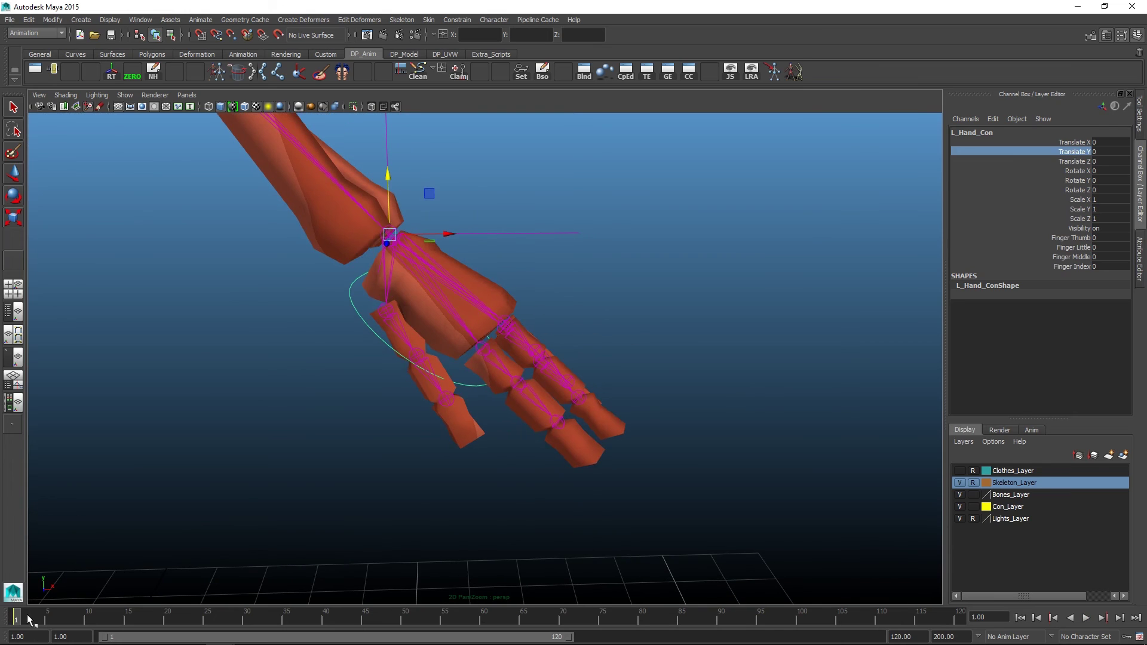
pyautogui.press('s')
pyautogui.moveTo(32, 618); pyautogui.dragTo(128, 621)
pyautogui.moveTo(389, 176); pyautogui.dragTo(388, 142)
# - Rotate the hand control about 38 degrees in Z, and set the playback range to end at frame 30
pyautogui.press('e')
pyautogui.moveTo(434, 228); pyautogui.dragTo(413, 144)
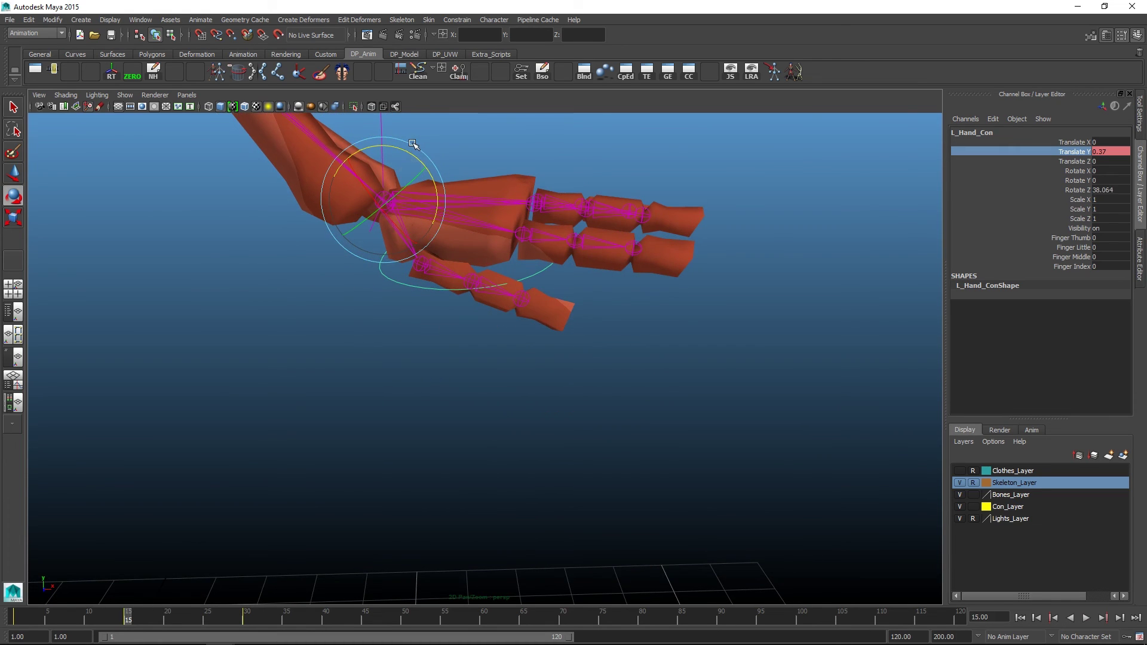
pyautogui.doubleClick(895, 635)
pyautogui.write('30')
pyautogui.press('Tab')
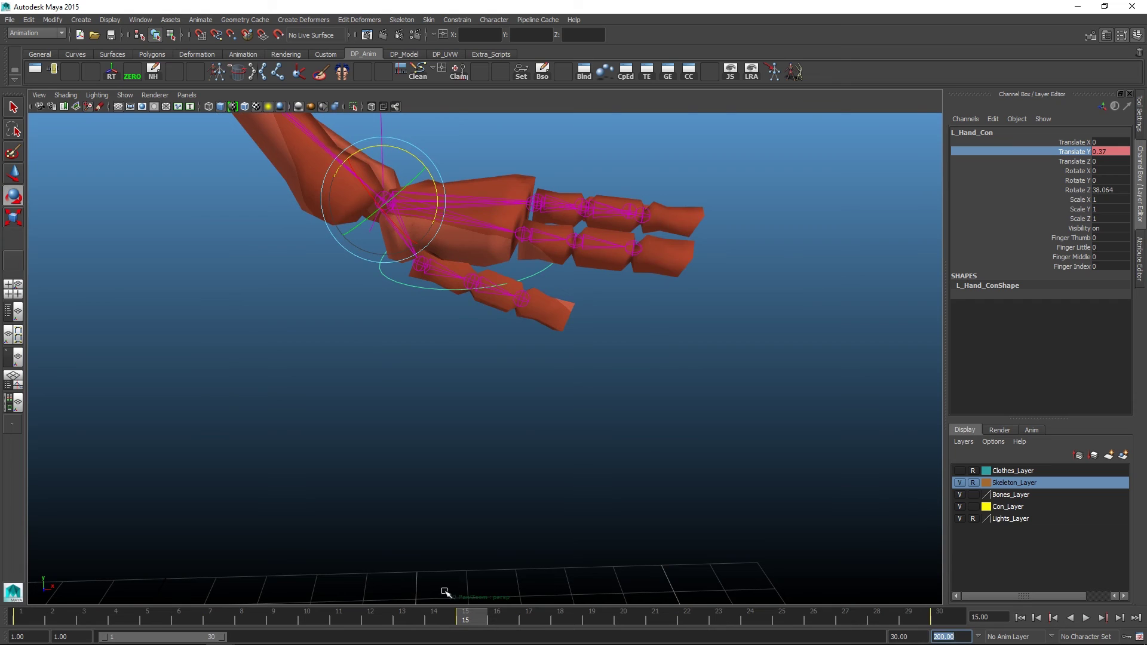
# - Key the hand control's four finger attributes at 0 on frames 1 and 30
pyautogui.moveTo(348, 622); pyautogui.dragTo(21, 620)
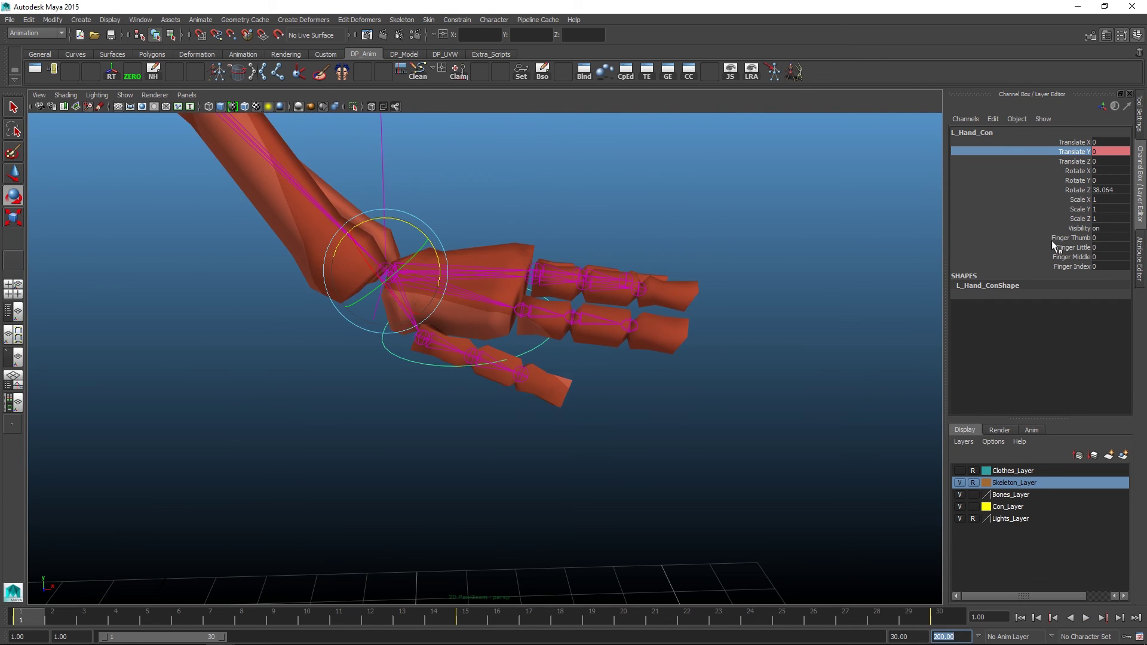
pyautogui.moveTo(1078, 238); pyautogui.dragTo(1078, 266)
pyautogui.keyDown('alt'); pyautogui.moveTo(336, 587); pyautogui.dragTo(330, 579, button='middle'); pyautogui.keyUp('alt')
pyautogui.press('s')
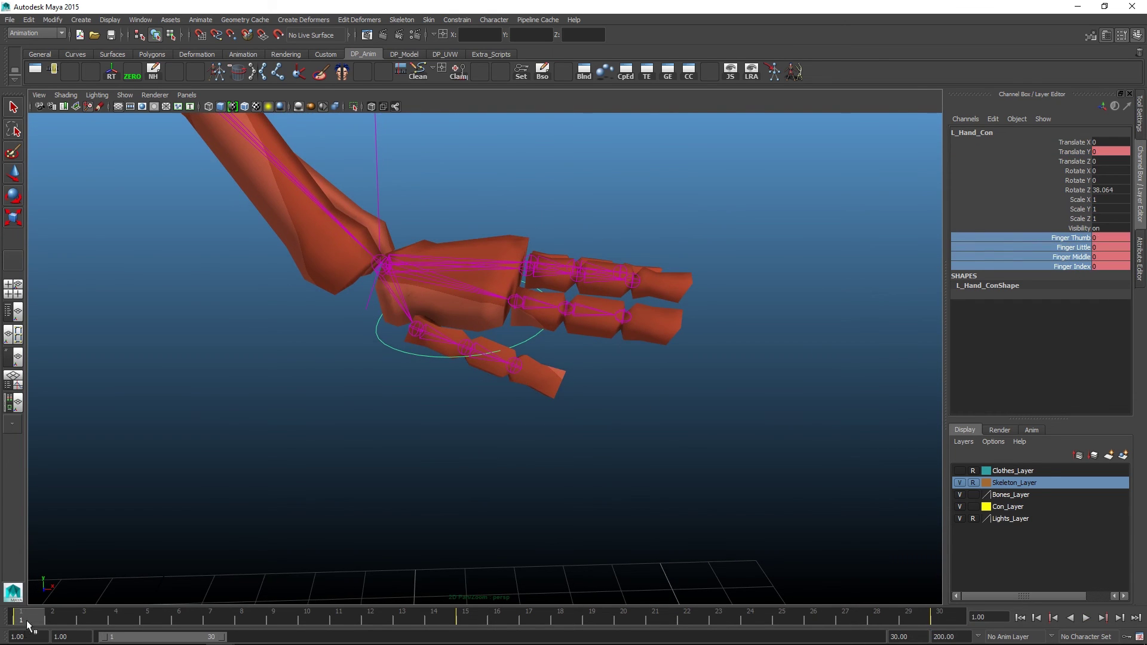
pyautogui.click(953, 614)
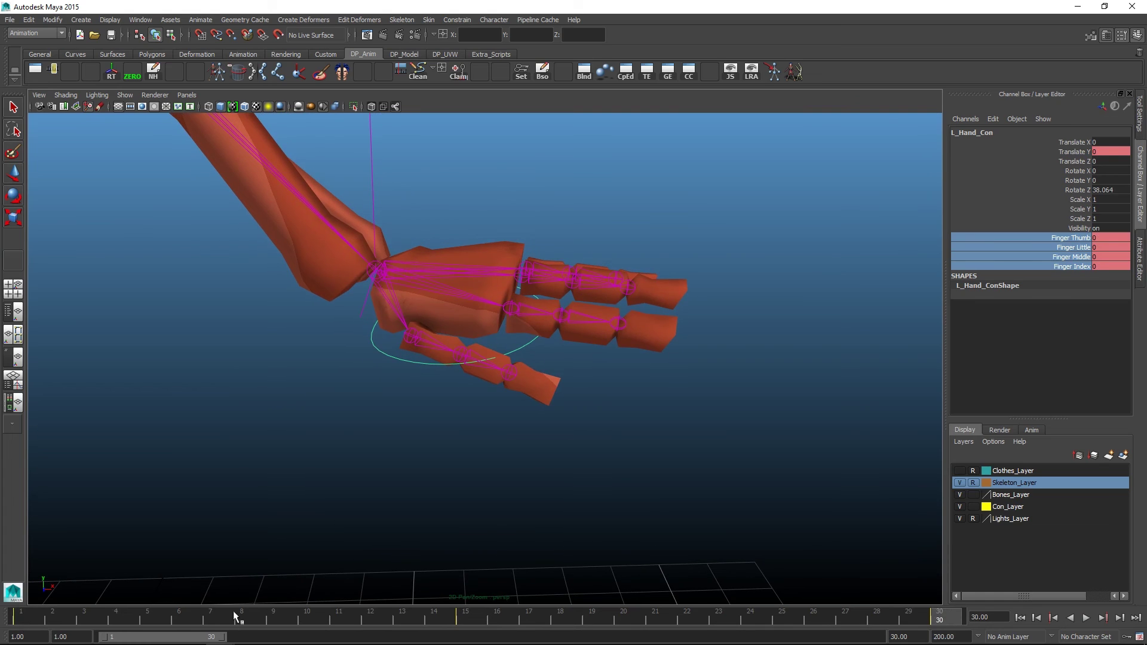
# - Key all four finger attributes at 2.5 on frame 8 and at about -3.2 on frame 23
pyautogui.click(258, 620)
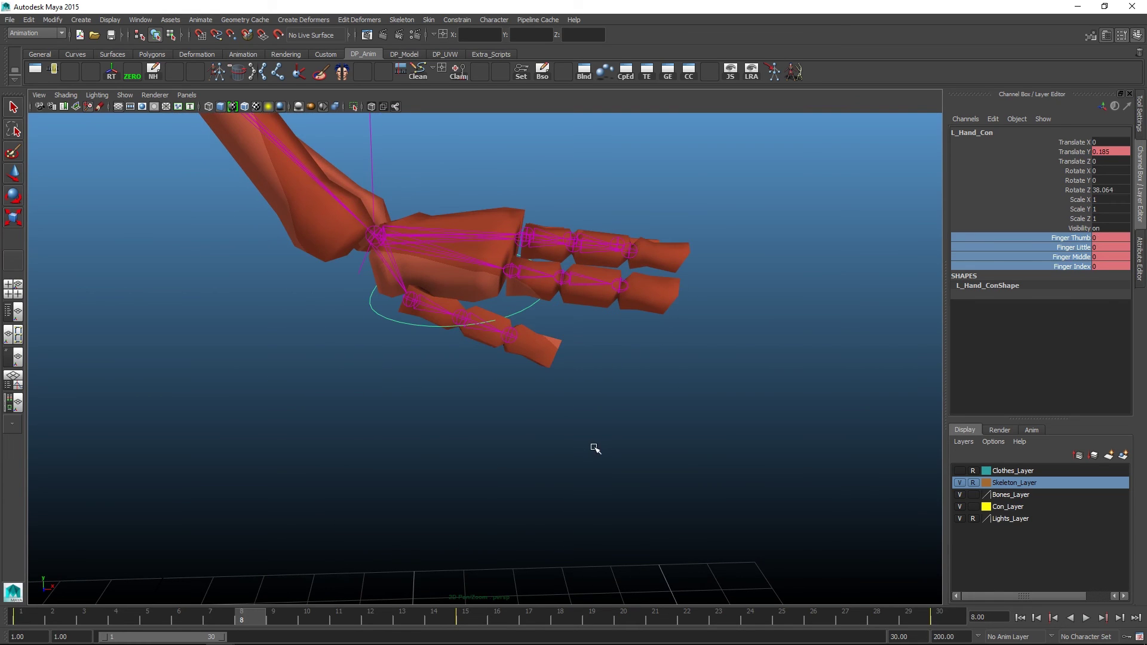
pyautogui.moveTo(595, 449); pyautogui.dragTo(608, 450, button='middle')
pyautogui.moveTo(492, 487); pyautogui.dragTo(449, 511, button='middle')
pyautogui.moveTo(266, 612); pyautogui.dragTo(719, 613)
pyautogui.moveTo(621, 550); pyautogui.dragTo(596, 546, button='middle')
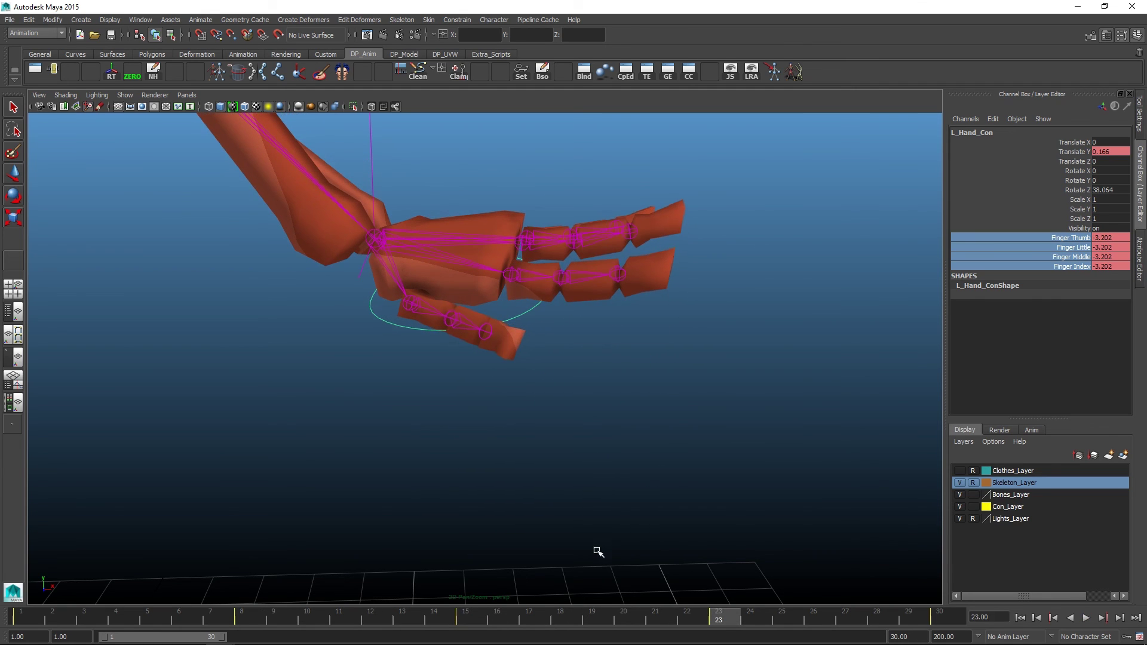
pyautogui.keyDown('alt'); pyautogui.moveTo(633, 508); pyautogui.dragTo(632, 514, button='middle'); pyautogui.keyUp('alt')
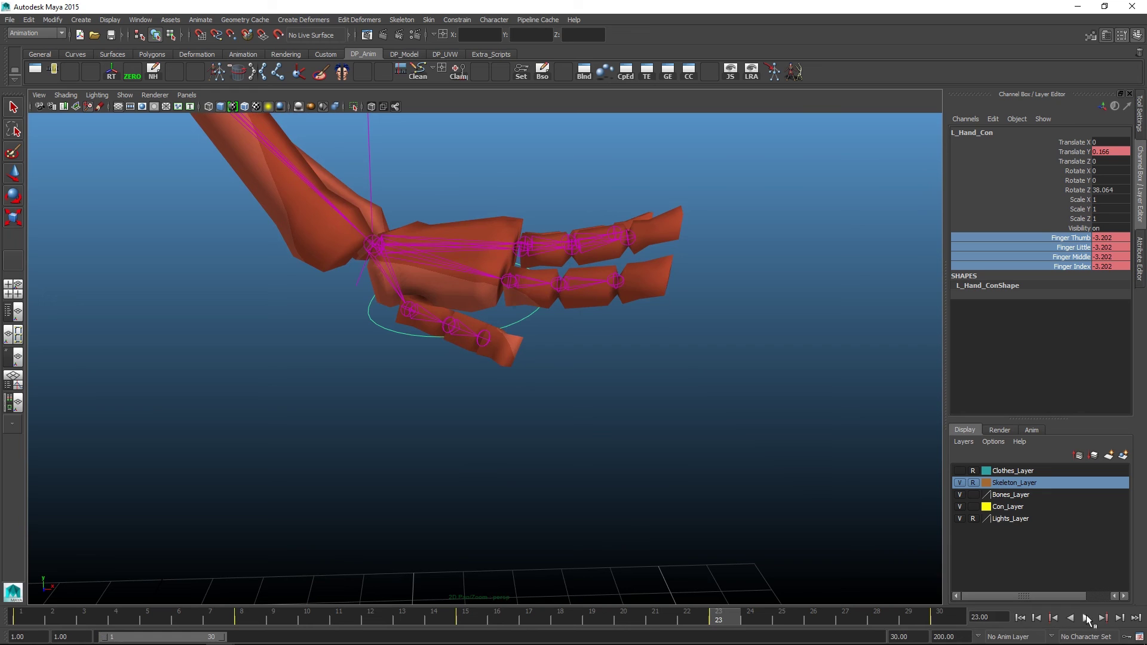
# - Play the hand animation to review the finger motion from different angles, and return to frame 1
pyautogui.click(1087, 618)
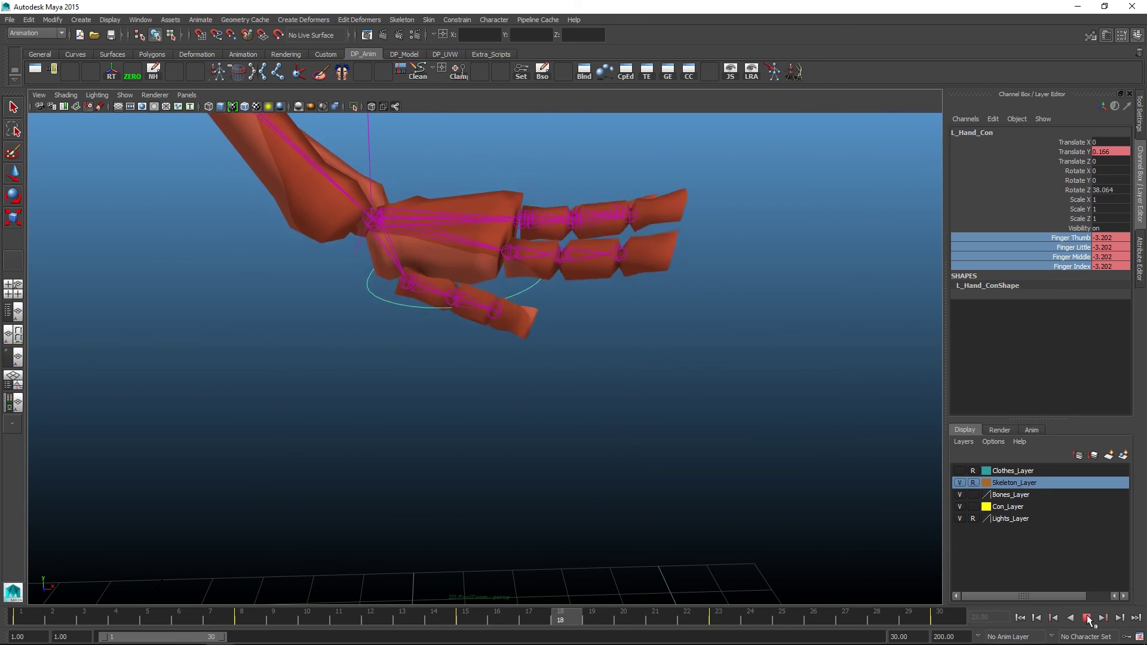
pyautogui.click(1087, 618)
pyautogui.keyDown('alt'); pyautogui.moveTo(286, 499); pyautogui.dragTo(221, 575); pyautogui.keyUp('alt')
pyautogui.hotkey('alt', 'v')
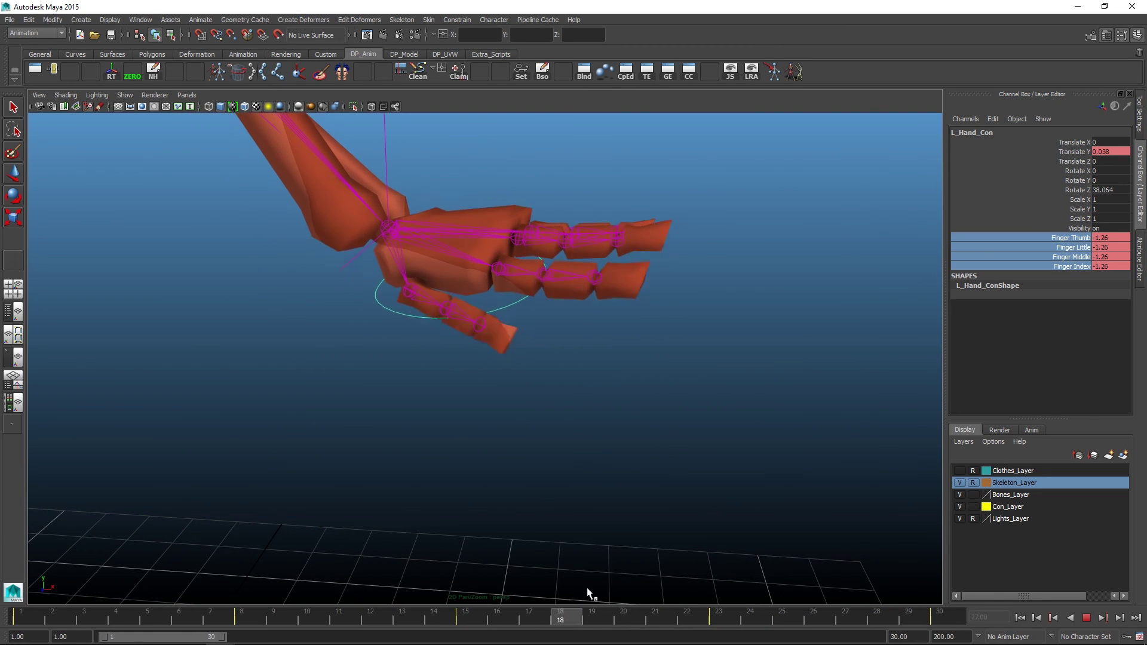
pyautogui.click(44, 614)
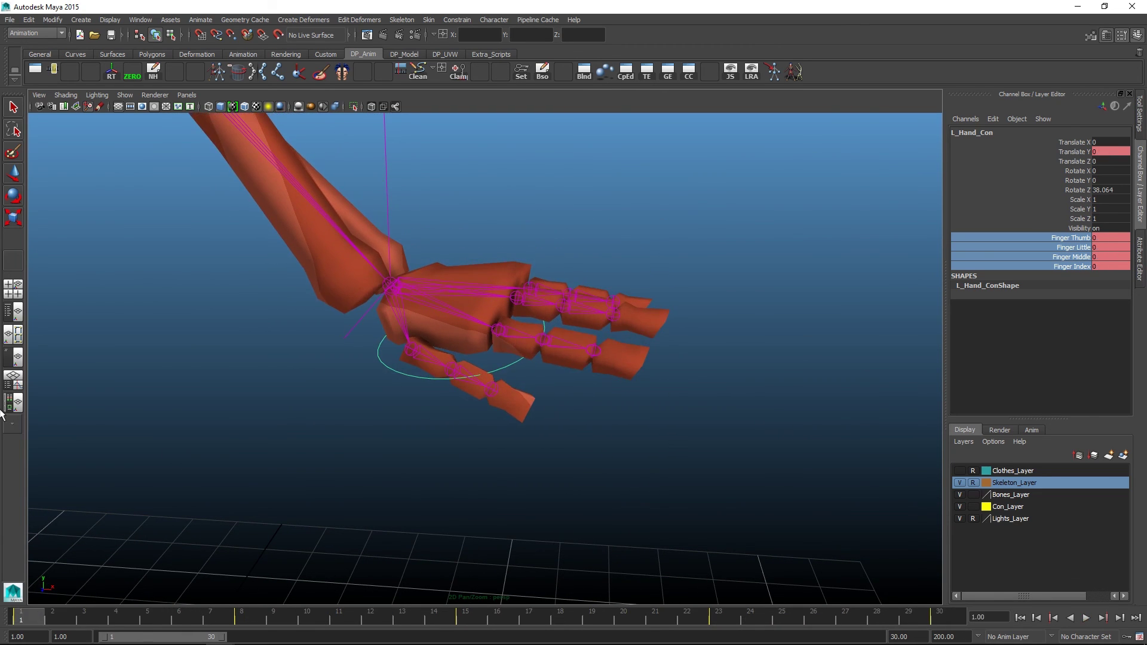
# - Switch to the layout with the Graph Editor and display the hand control's four finger curves
pyautogui.click(13, 380)
pyautogui.keyDown('alt'); pyautogui.moveTo(421, 251); pyautogui.dragTo(480, 253); pyautogui.keyUp('alt')
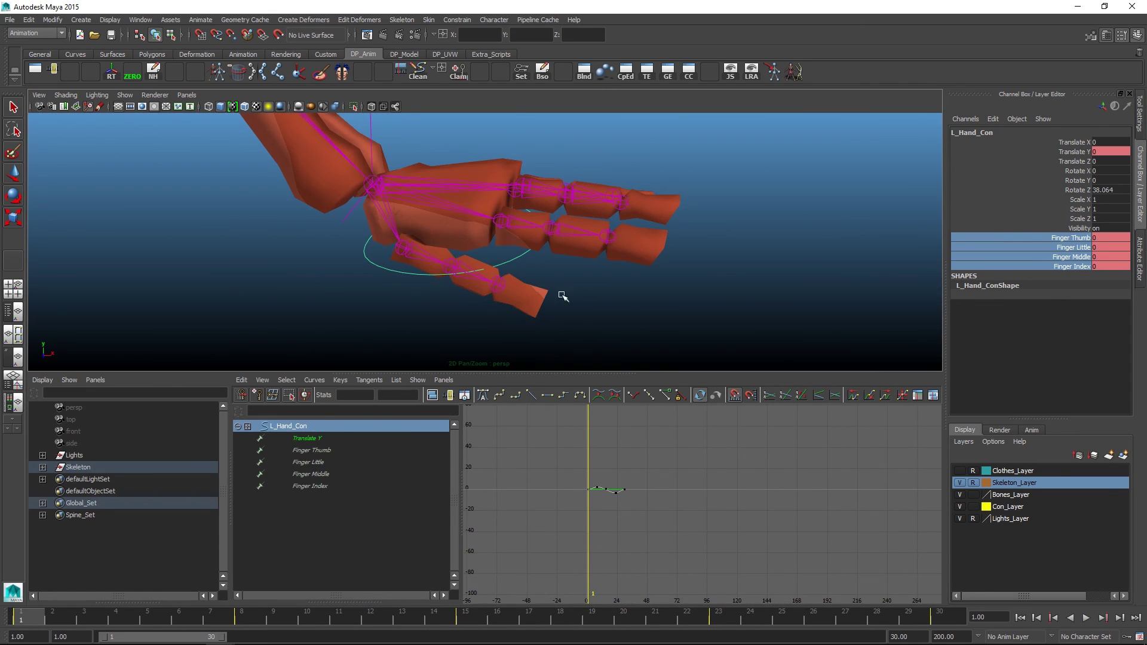
pyautogui.moveTo(318, 448); pyautogui.dragTo(315, 485)
pyautogui.click(318, 450)
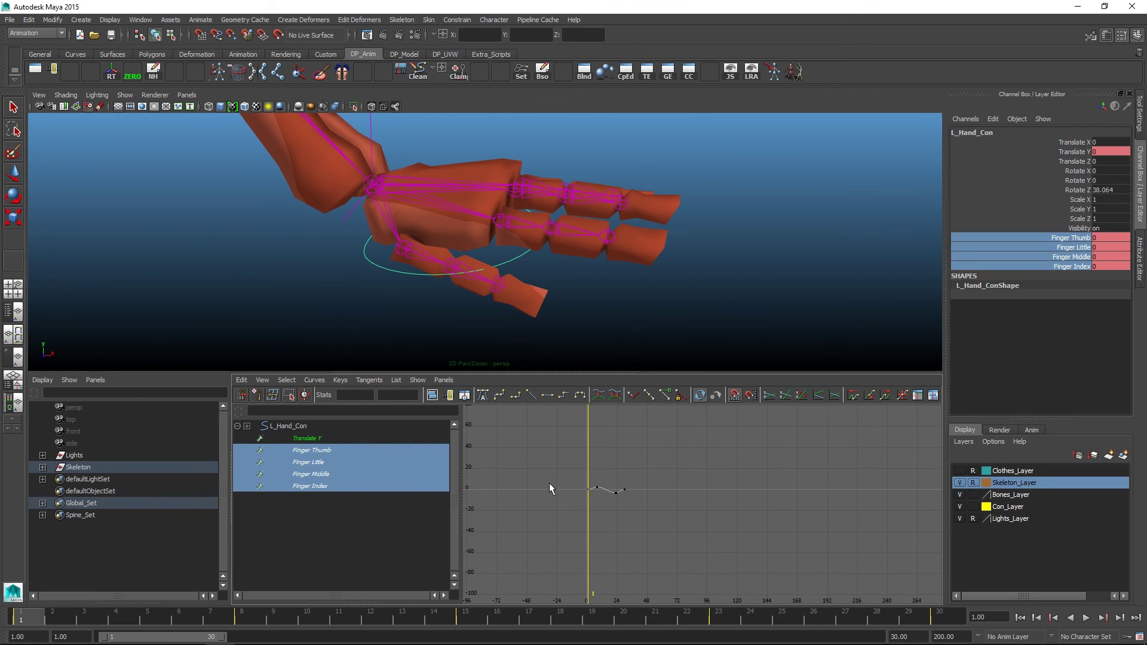
pyautogui.keyDown('alt'); pyautogui.moveTo(555, 483); pyautogui.dragTo(600, 479, button='right'); pyautogui.keyUp('alt')
pyautogui.keyDown('alt'); pyautogui.moveTo(599, 478); pyautogui.dragTo(627, 482, button='middle'); pyautogui.keyUp('alt')
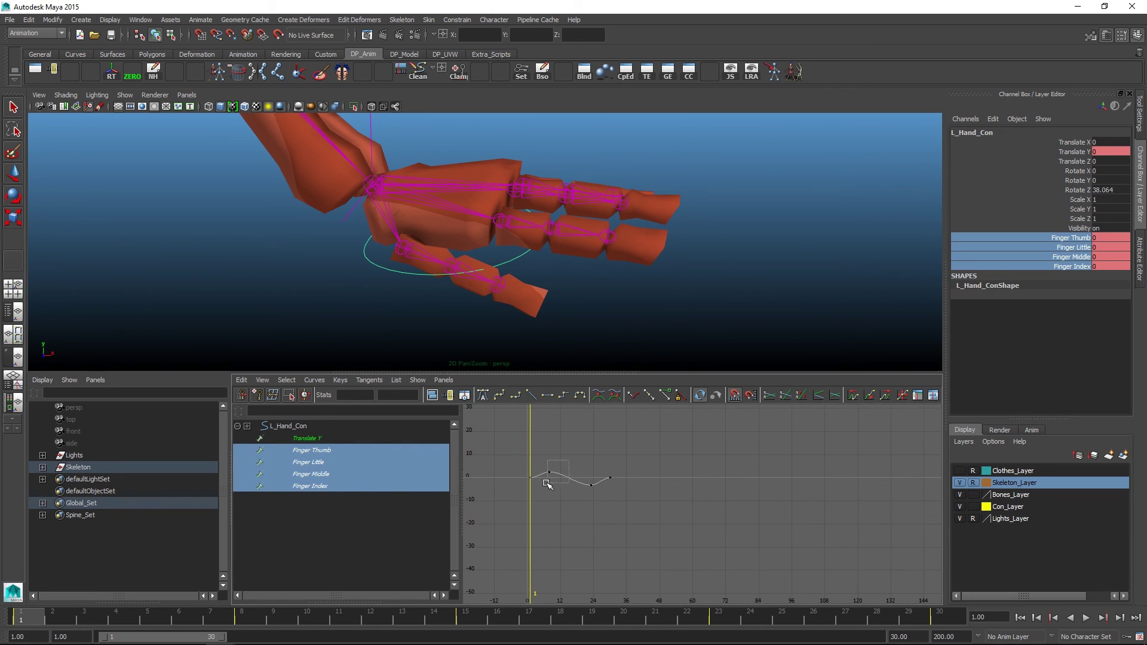
# - Steepen the tangents of the first and last keys on the four finger curves so they leave and arrive at a slope
pyautogui.moveTo(546, 482); pyautogui.dragTo(547, 484)
pyautogui.press('f')
pyautogui.keyDown('alt'); pyautogui.moveTo(647, 473); pyautogui.dragTo(628, 476, button='right'); pyautogui.keyUp('alt')
pyautogui.keyDown('alt'); pyautogui.moveTo(676, 476); pyautogui.dragTo(644, 479, button='middle'); pyautogui.keyUp('alt')
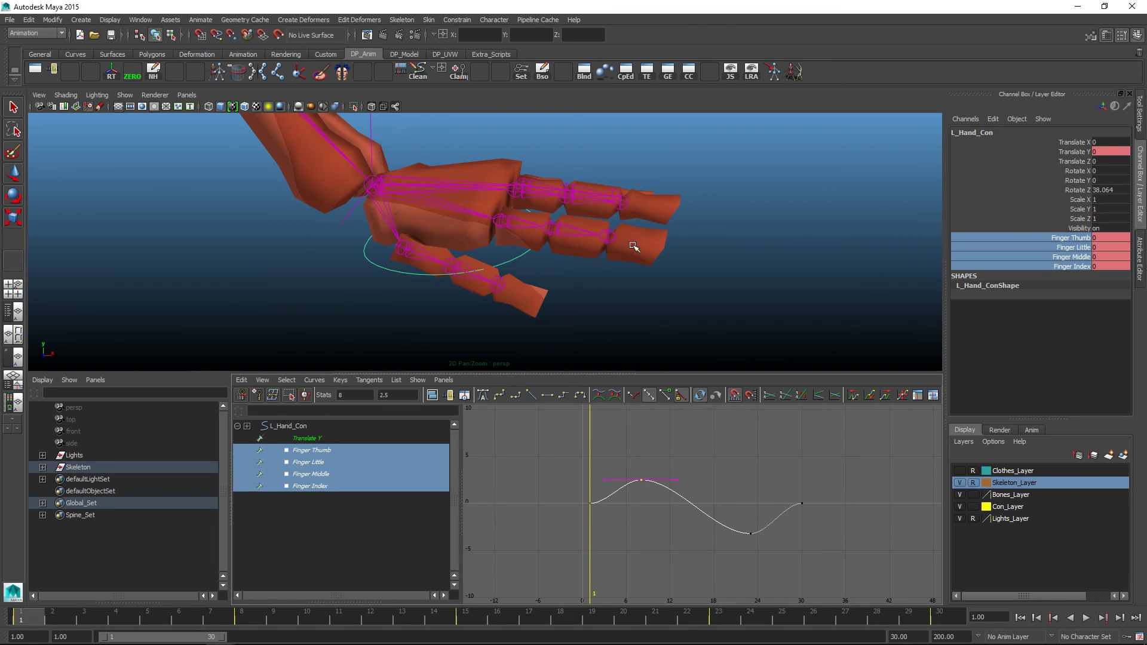
pyautogui.keyDown('alt'); pyautogui.moveTo(643, 504); pyautogui.dragTo(614, 502, button='middle'); pyautogui.keyUp('alt')
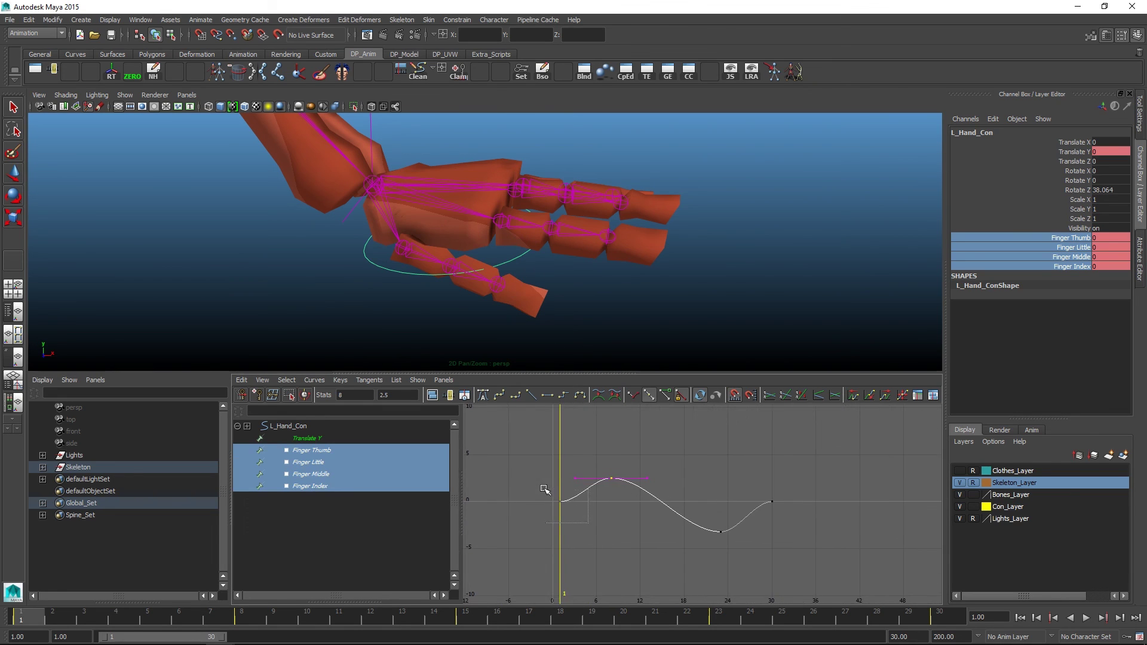
pyautogui.moveTo(776, 491); pyautogui.dragTo(766, 509)
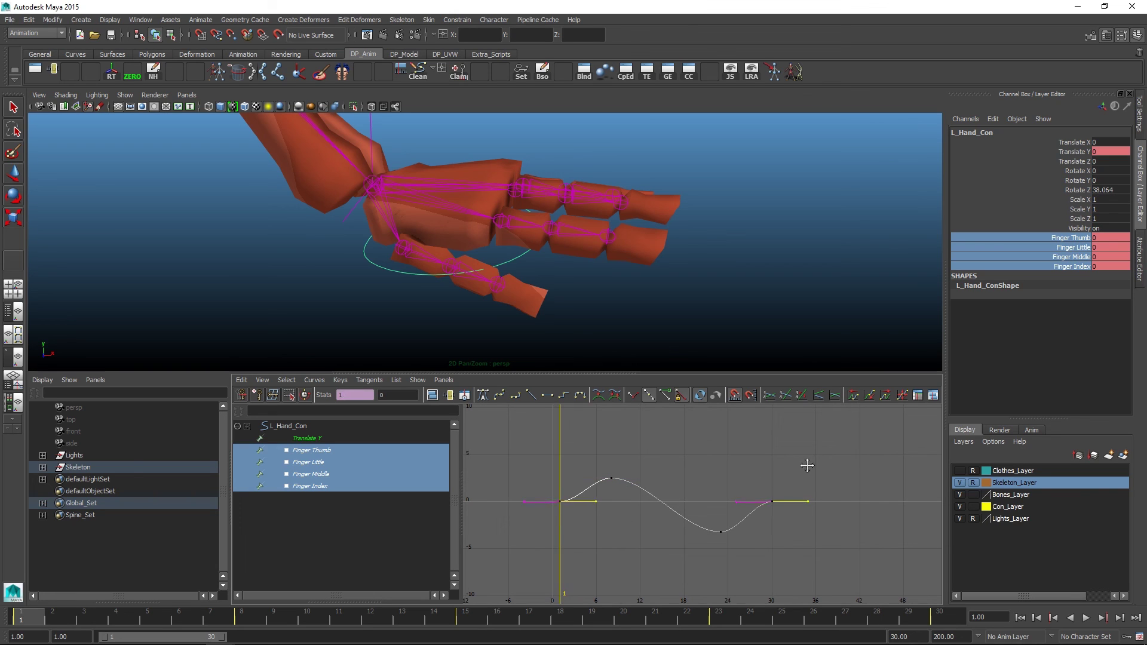
pyautogui.moveTo(807, 460); pyautogui.dragTo(806, 442, button='middle')
# - Raise the finger curves' keys at frames 8 and 23 together, bringing the frame 23 keys to about -2.7
pyautogui.moveTo(604, 490); pyautogui.dragTo(620, 471)
pyautogui.press('w')
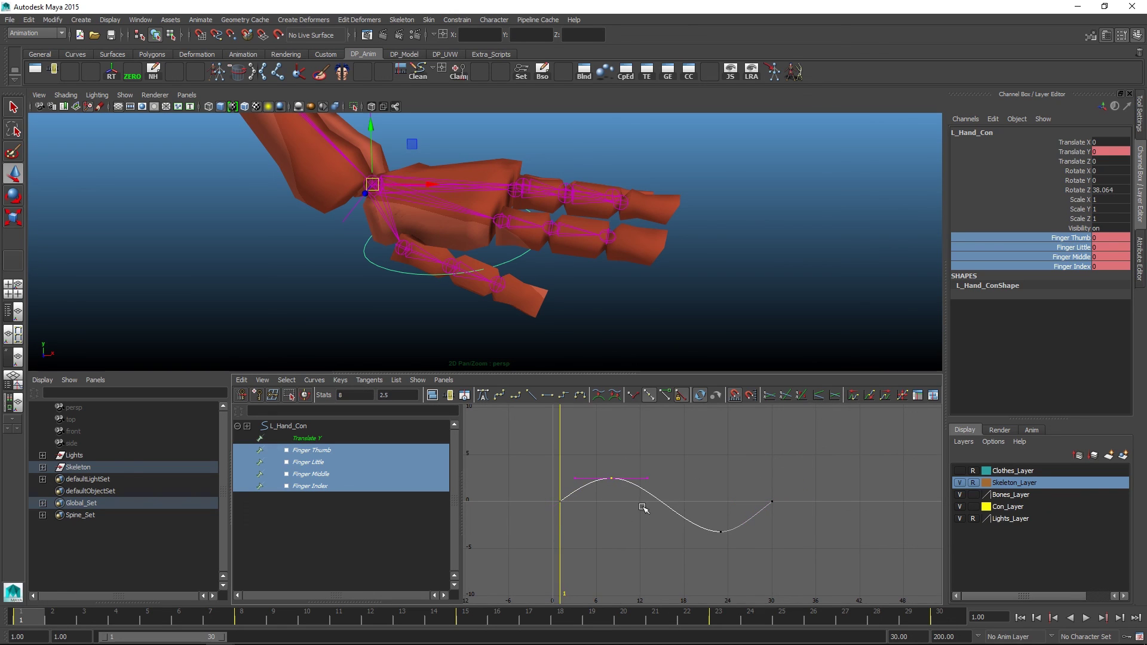
pyautogui.moveTo(731, 552); pyautogui.dragTo(731, 554)
pyautogui.keyDown('shift'); pyautogui.moveTo(679, 555); pyautogui.dragTo(679, 551, button='middle'); pyautogui.keyUp('shift')
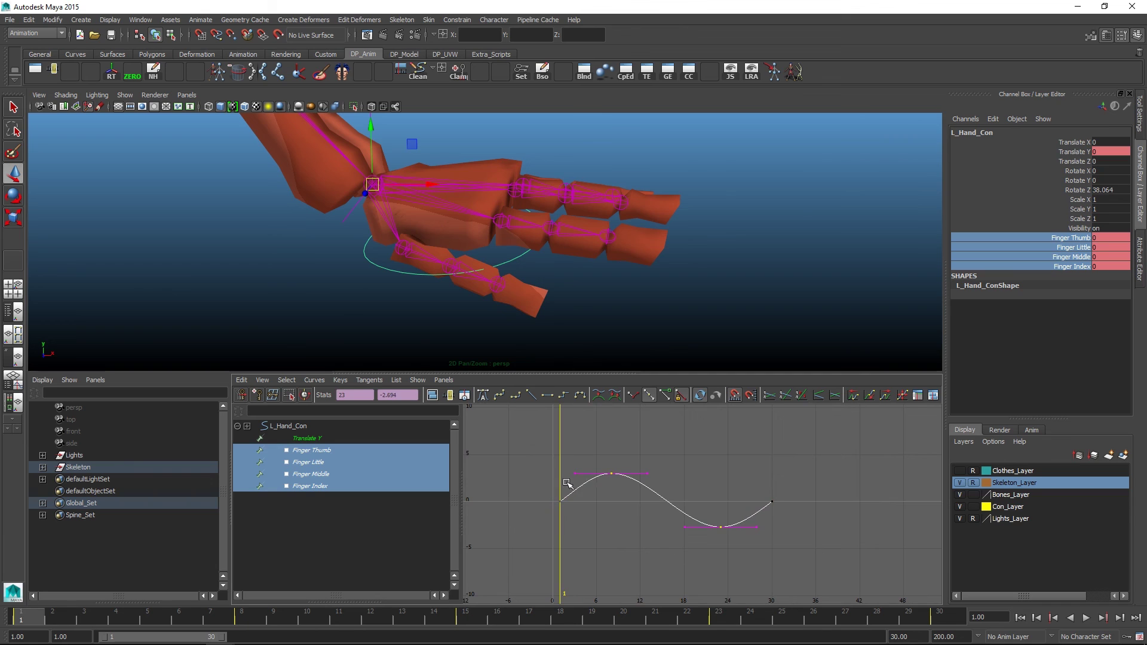
# - Play back the adjusted finger animation and enlarge the perspective view to full size
pyautogui.moveTo(562, 482); pyautogui.dragTo(614, 538)
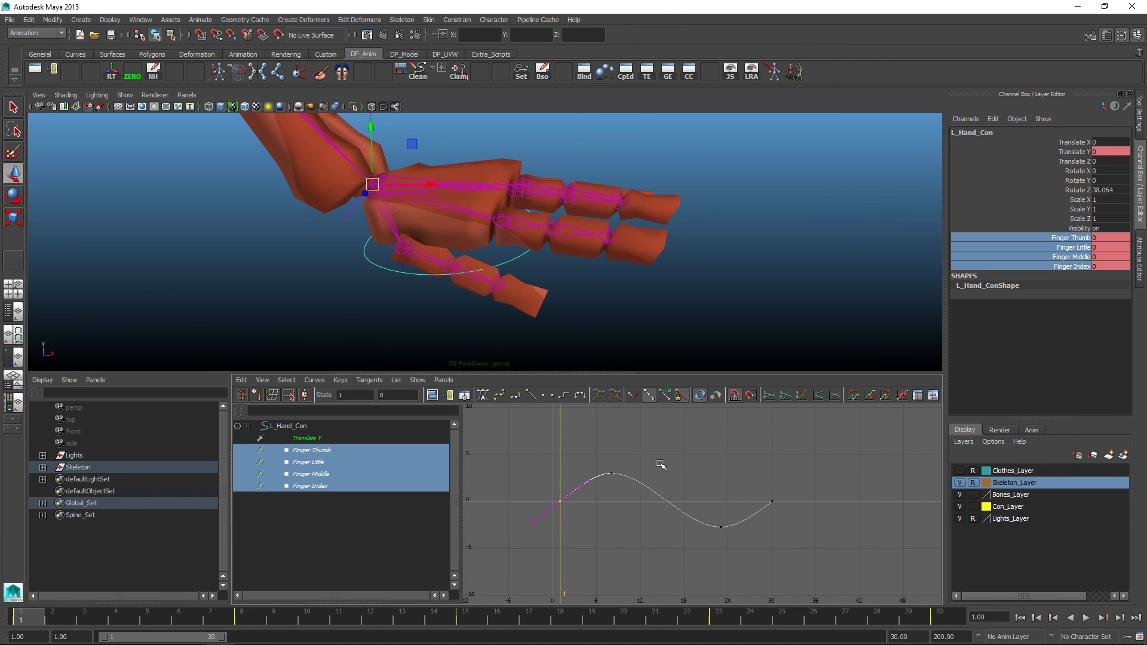
pyautogui.click(1084, 617)
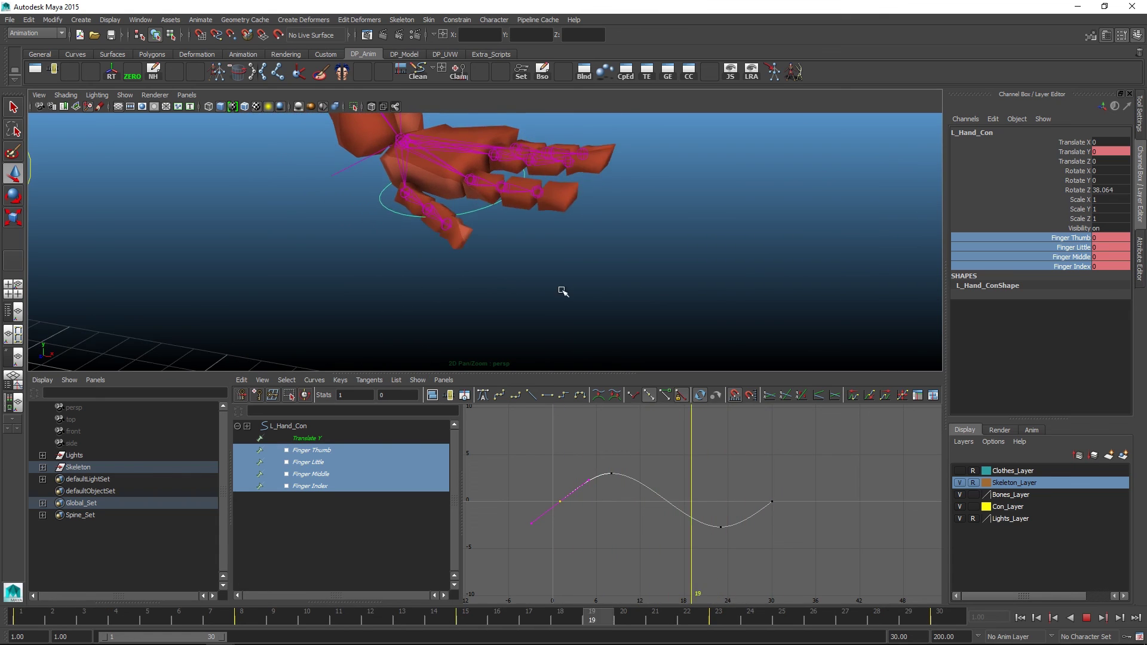
pyautogui.press('space')
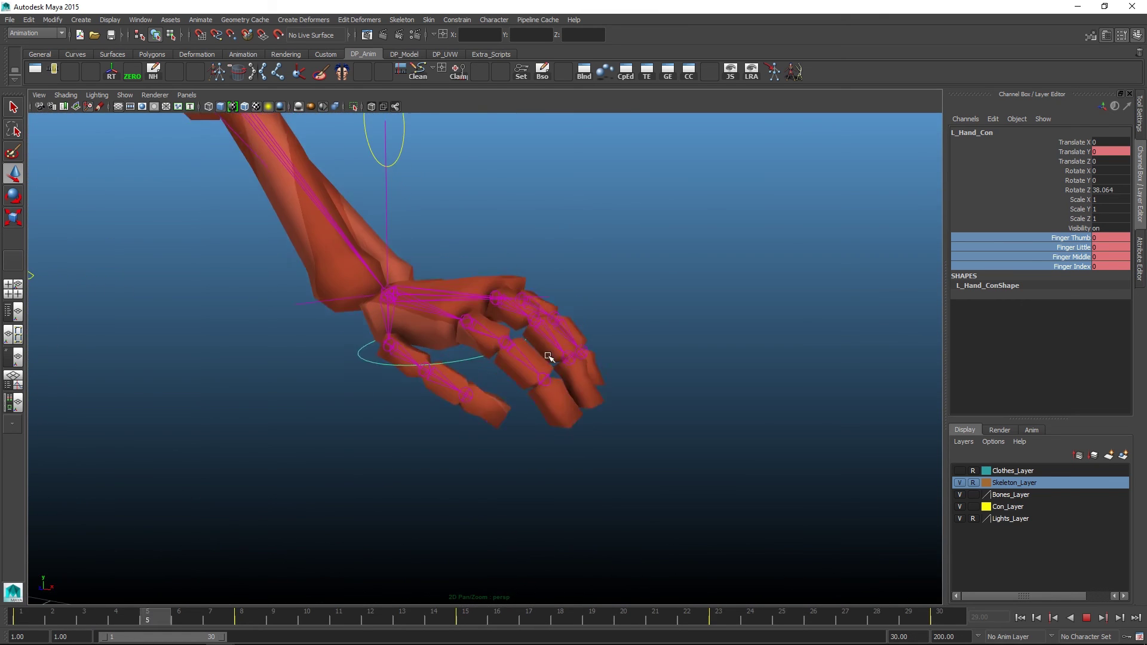